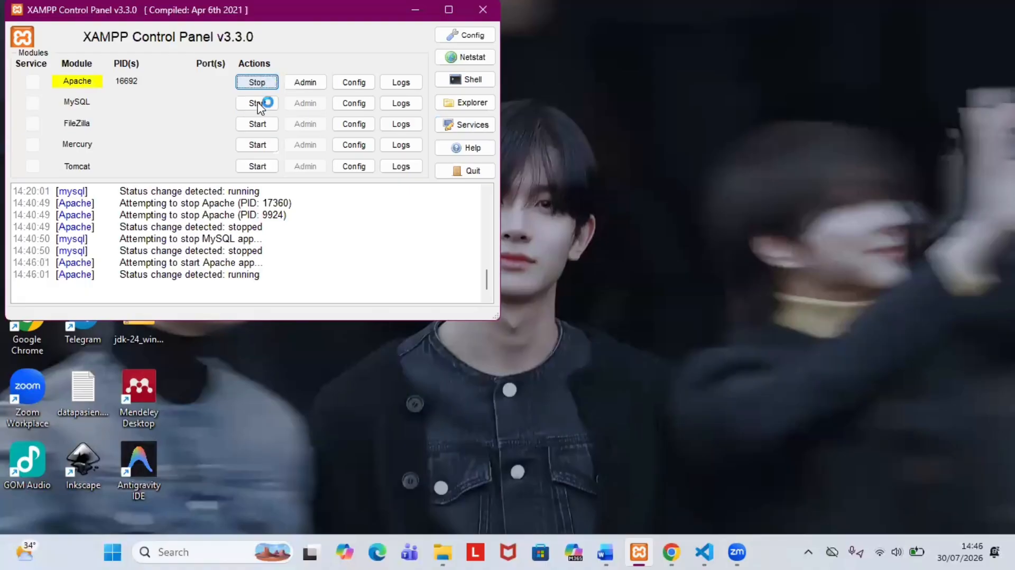
# Step: Start MySQL on port 3306 next to Apache, then move the XAMPP Control Panel aside and minimize it
pyautogui.click(259, 103)
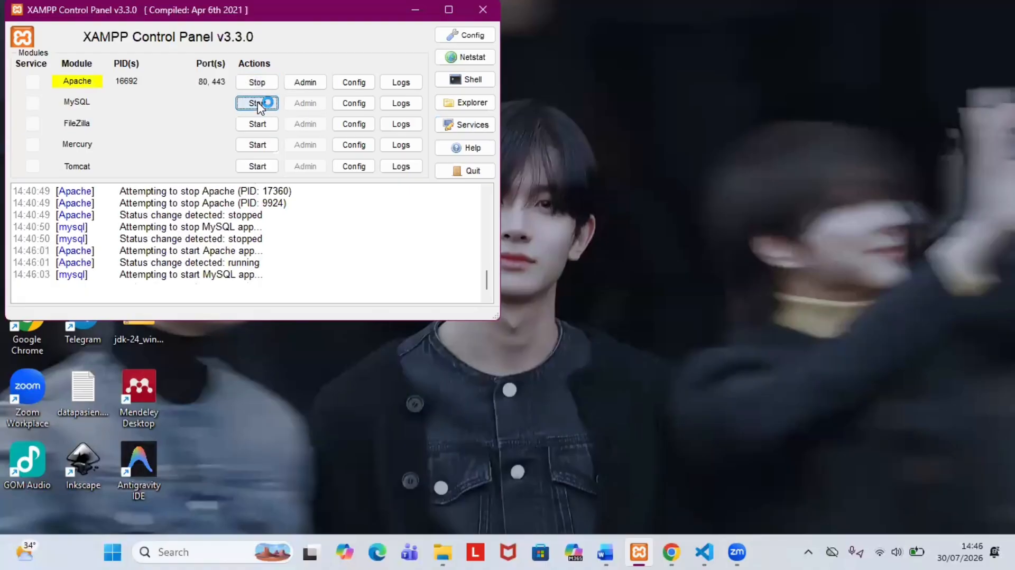
pyautogui.moveTo(212, 11); pyautogui.dragTo(243, 126)
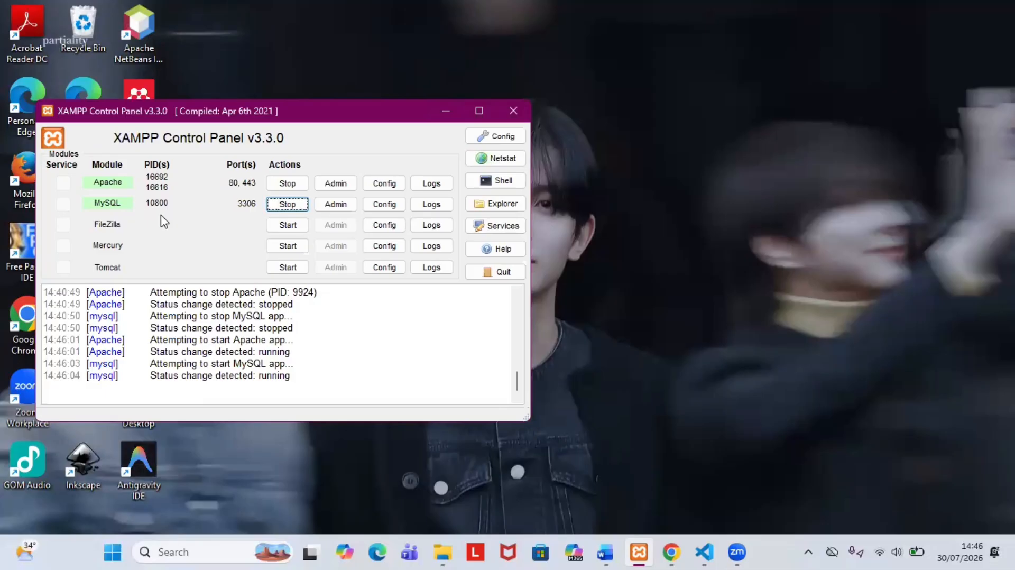
pyautogui.click(445, 113)
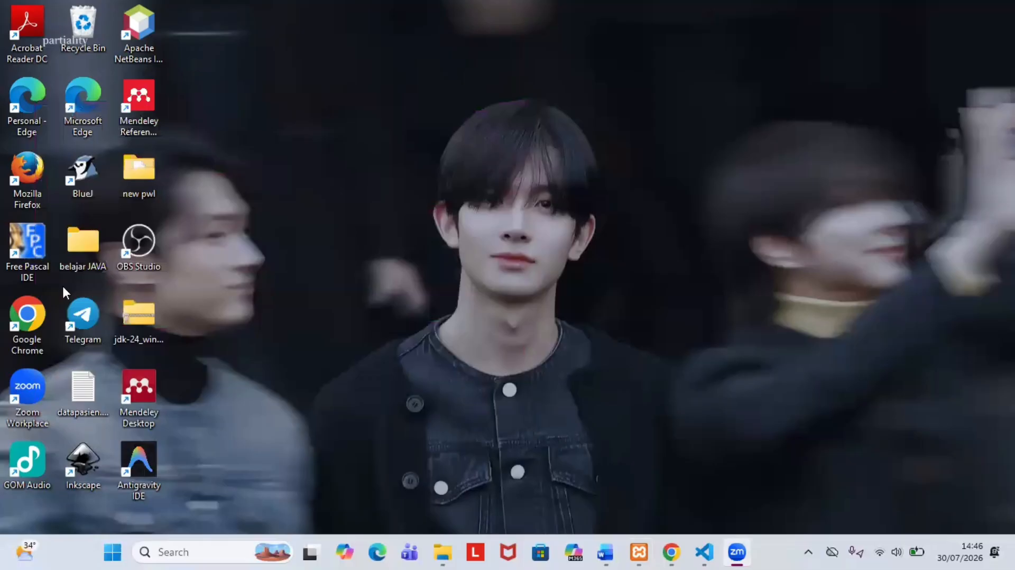
# Step: Launch Chrome and enter 'localhost/SR Afdi' in the address bar, with SR capitalized
pyautogui.doubleClick(24, 326)
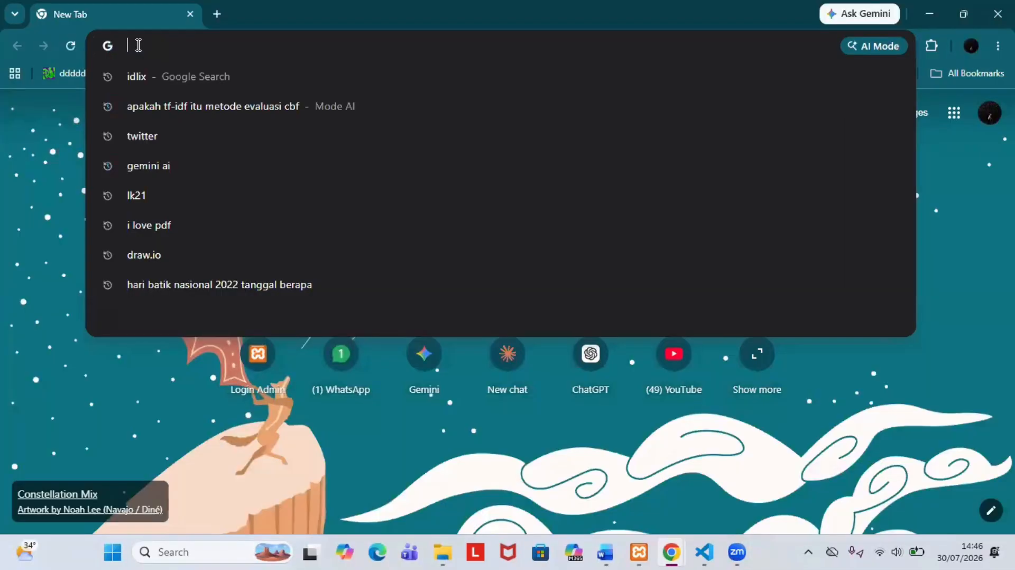
pyautogui.write('local')
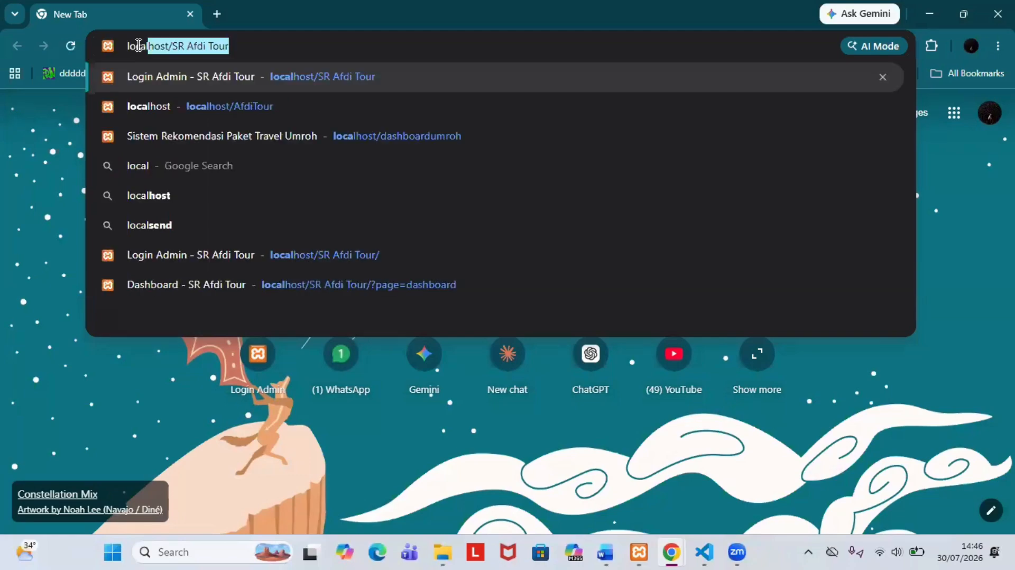
pyautogui.write('host')
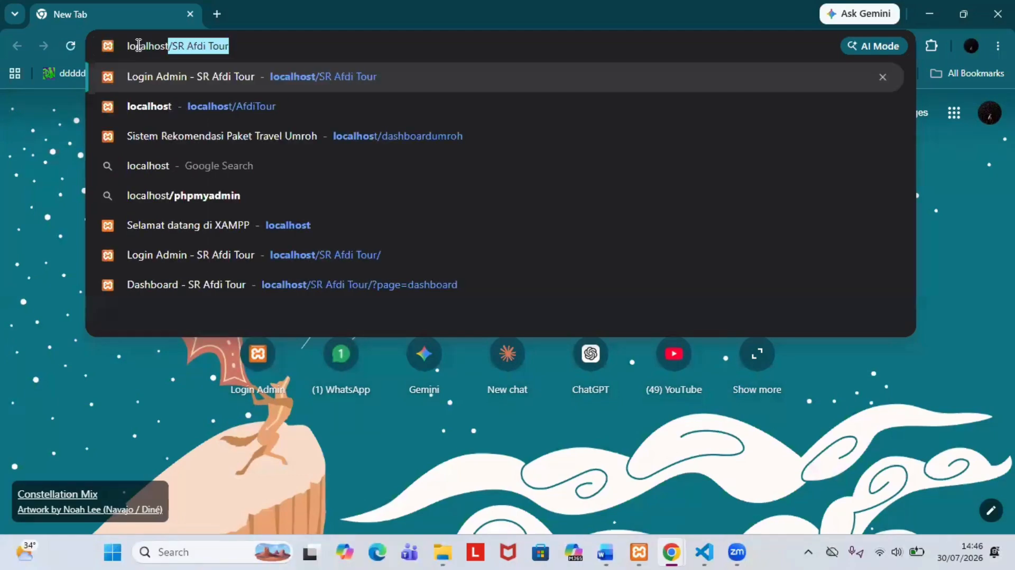
pyautogui.write('/')
pyautogui.press('capslock')
pyautogui.write('S')
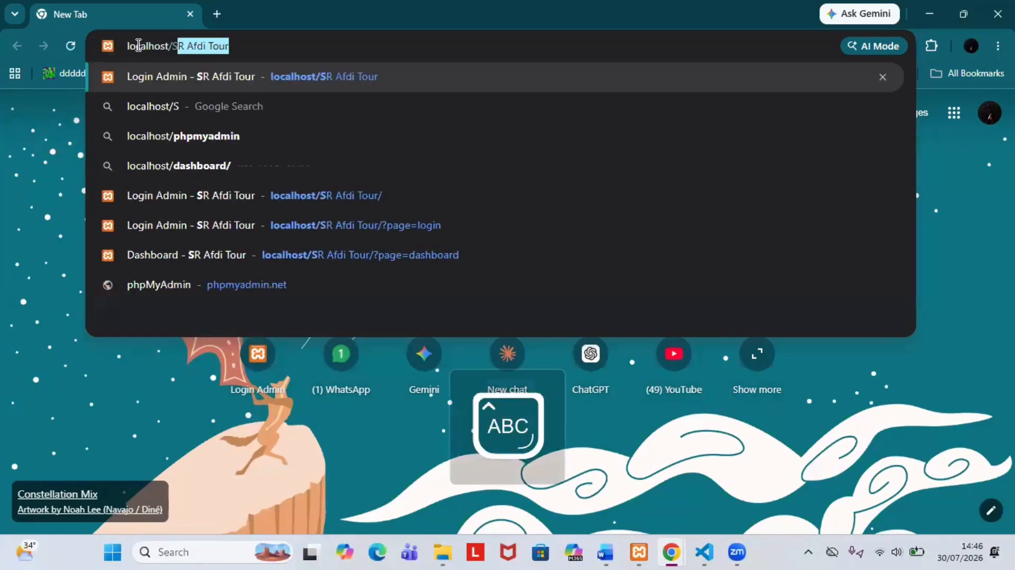
pyautogui.write('R')
pyautogui.press('capslock')
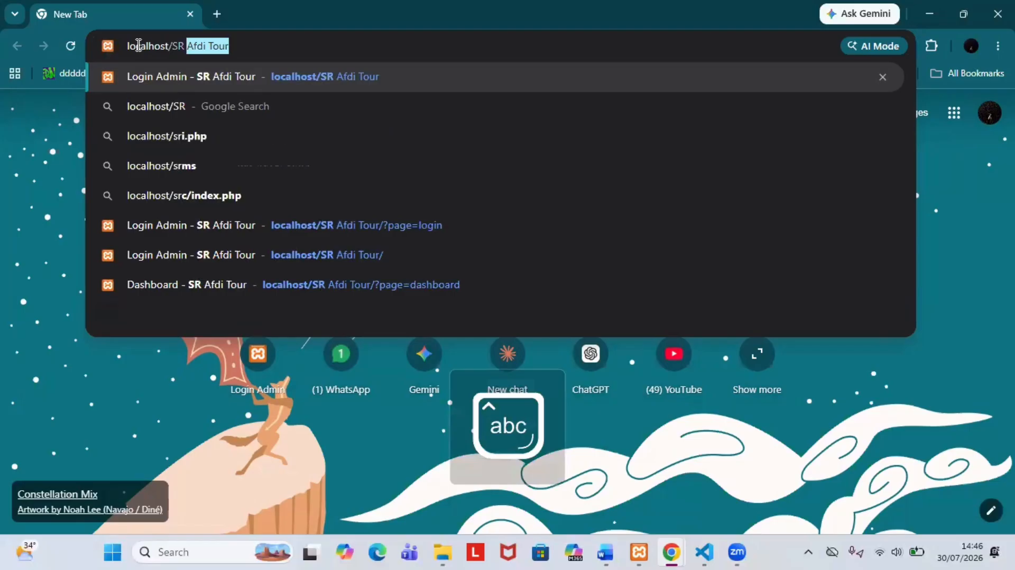
pyautogui.write('Af')
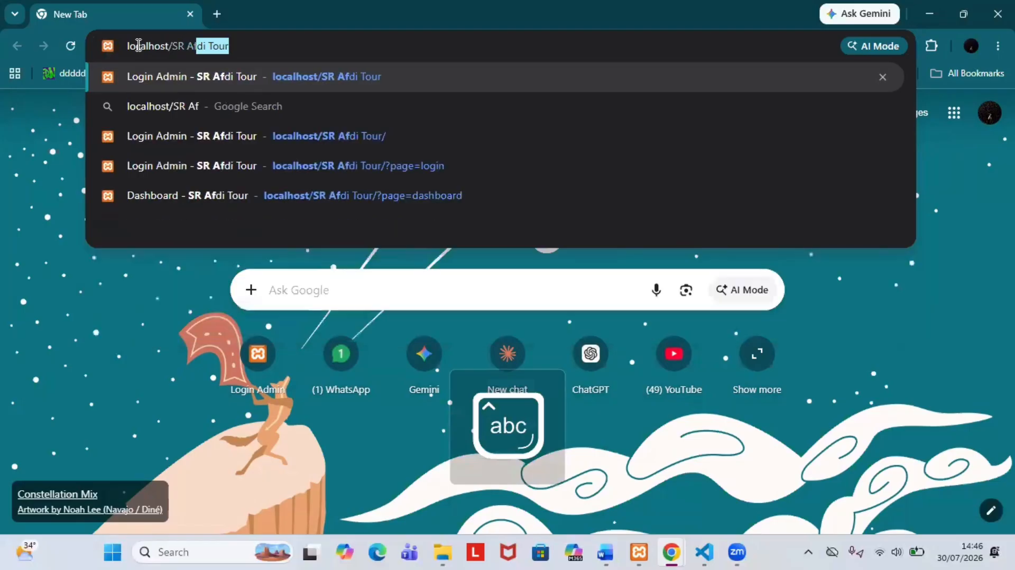
pyautogui.press('BackSpace')
pyautogui.write('di')
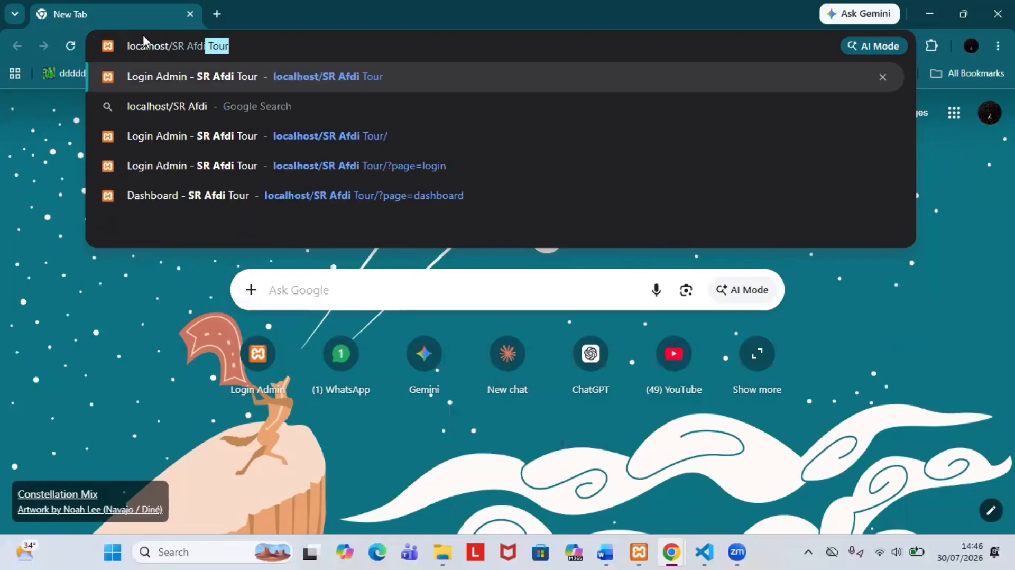
# Step: Open the Login Admin page and try the admin username with a wrong password, which is rejected
pyautogui.click(212, 77)
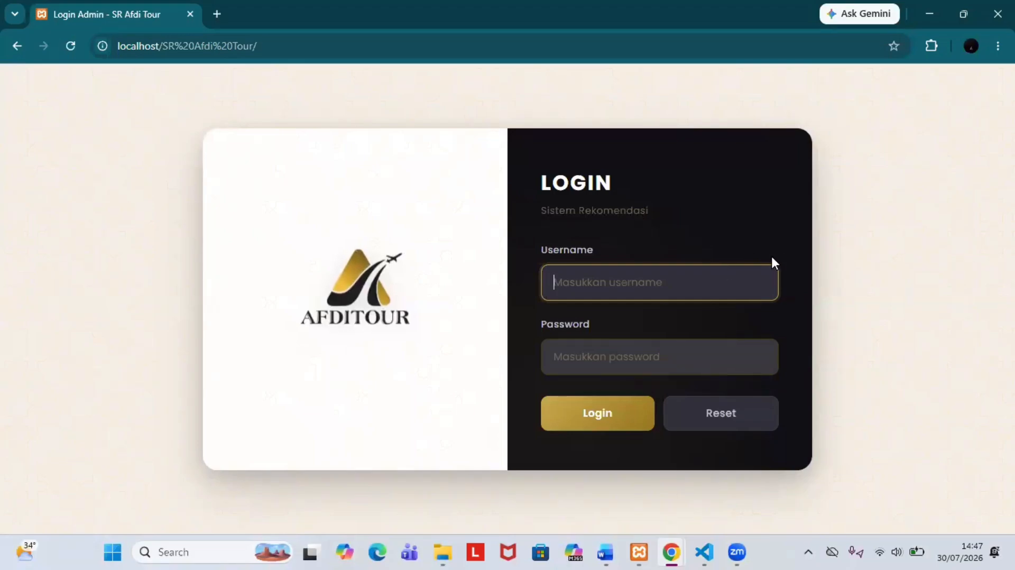
pyautogui.write('a')
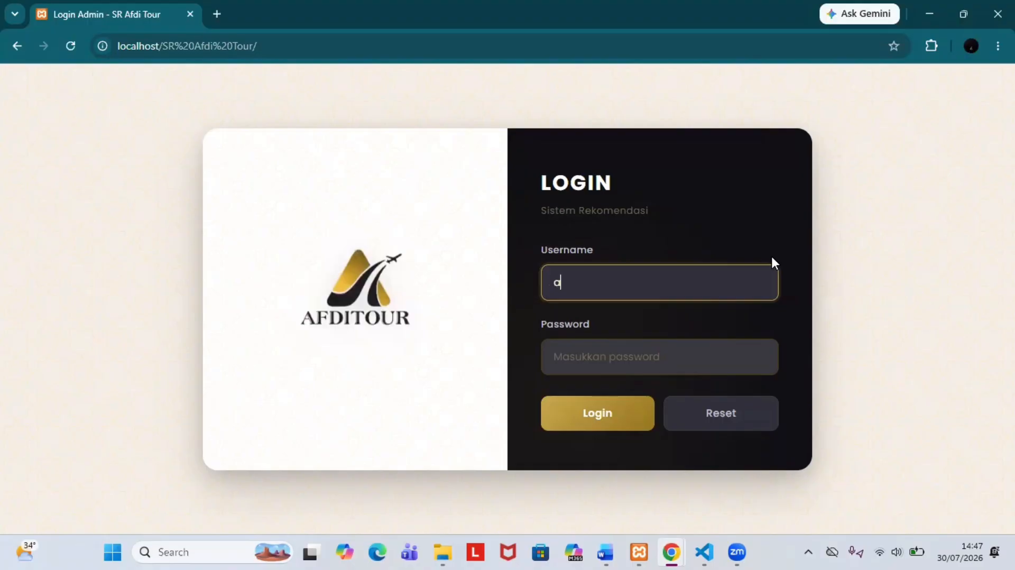
pyautogui.write('dmin')
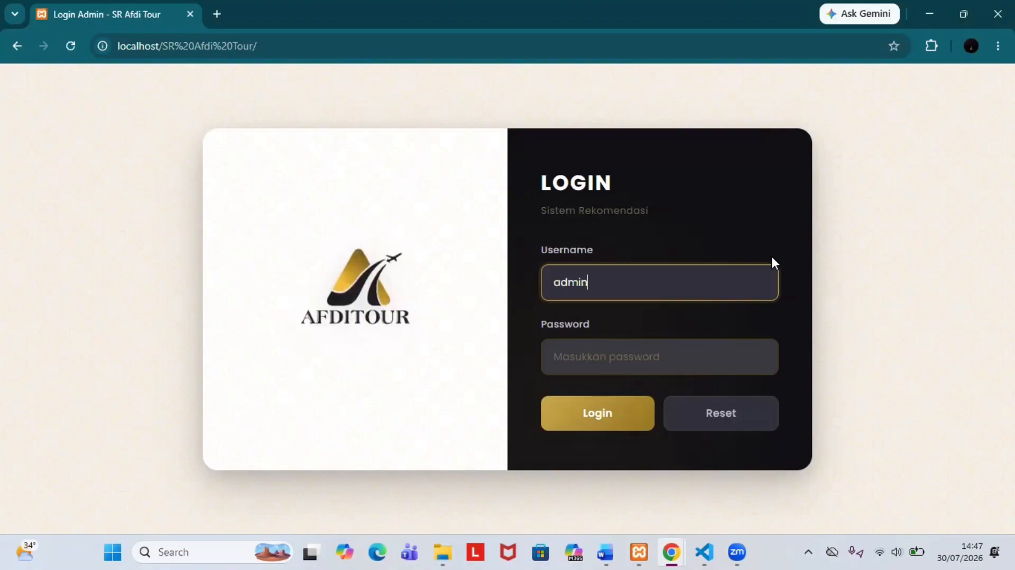
pyautogui.press('Return')
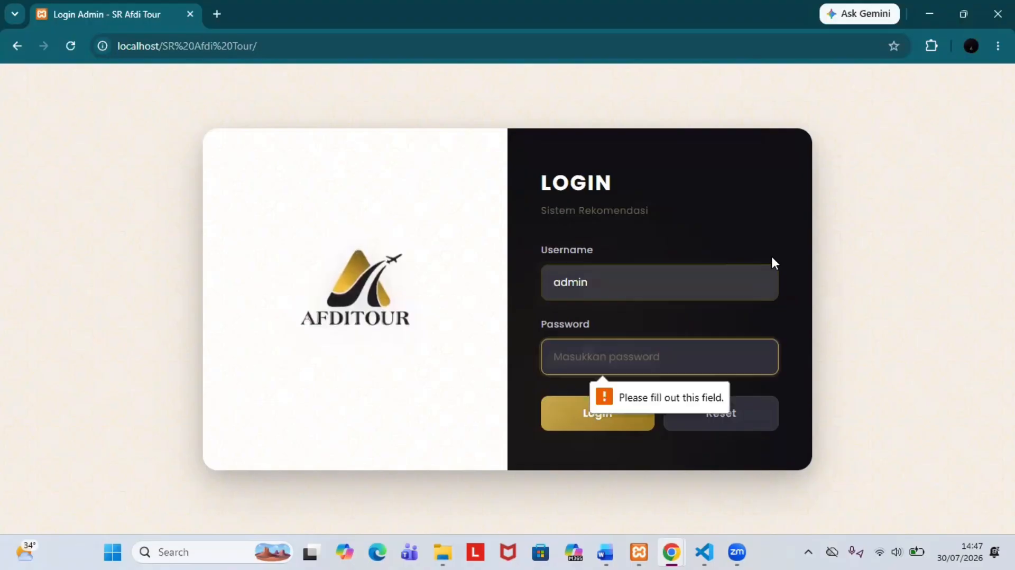
pyautogui.write('admi')
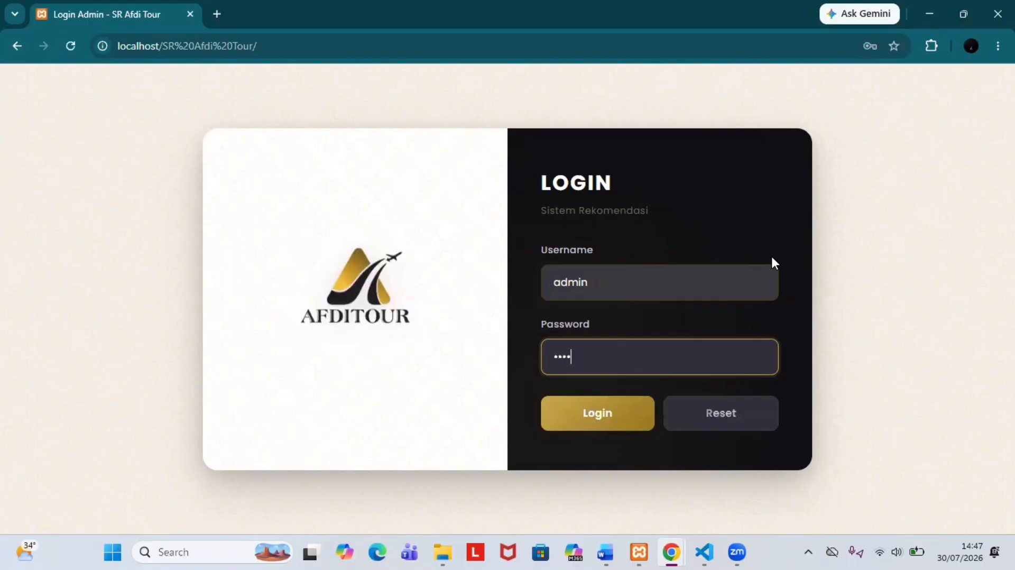
pyautogui.write('n')
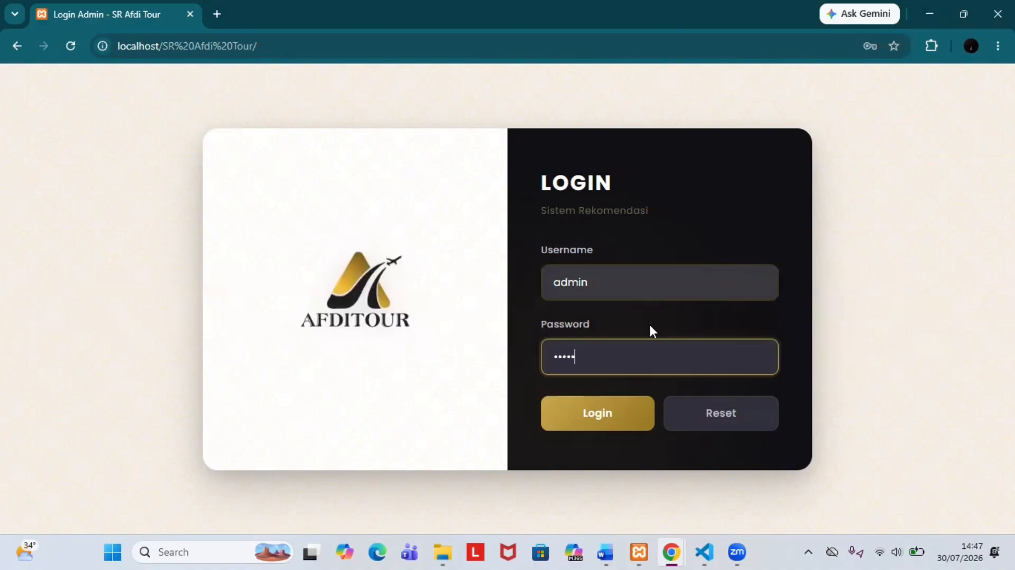
pyautogui.click(602, 417)
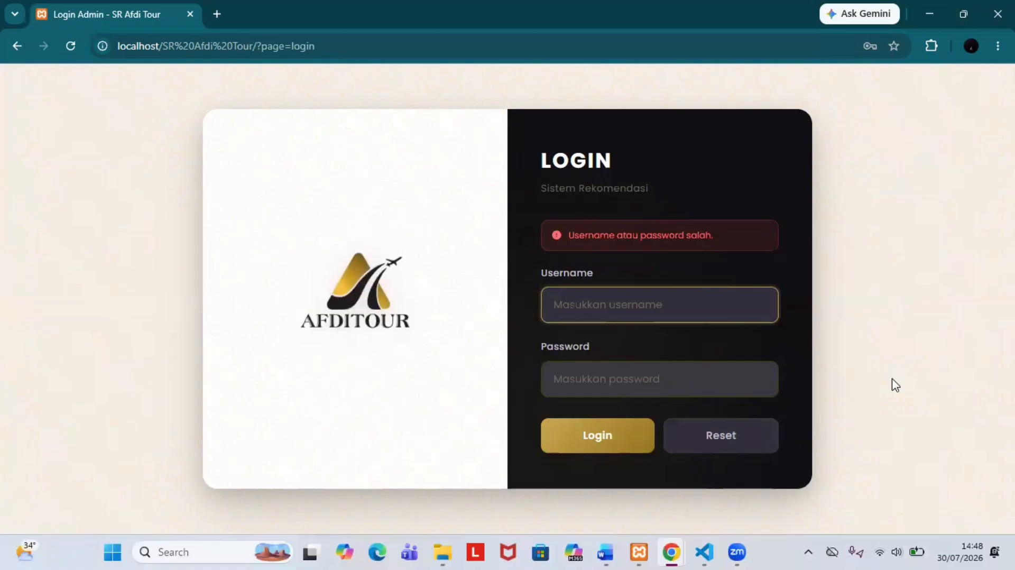
# Step: Sign in with the admin username and the correct password to reach the dashboard
pyautogui.write('admin')
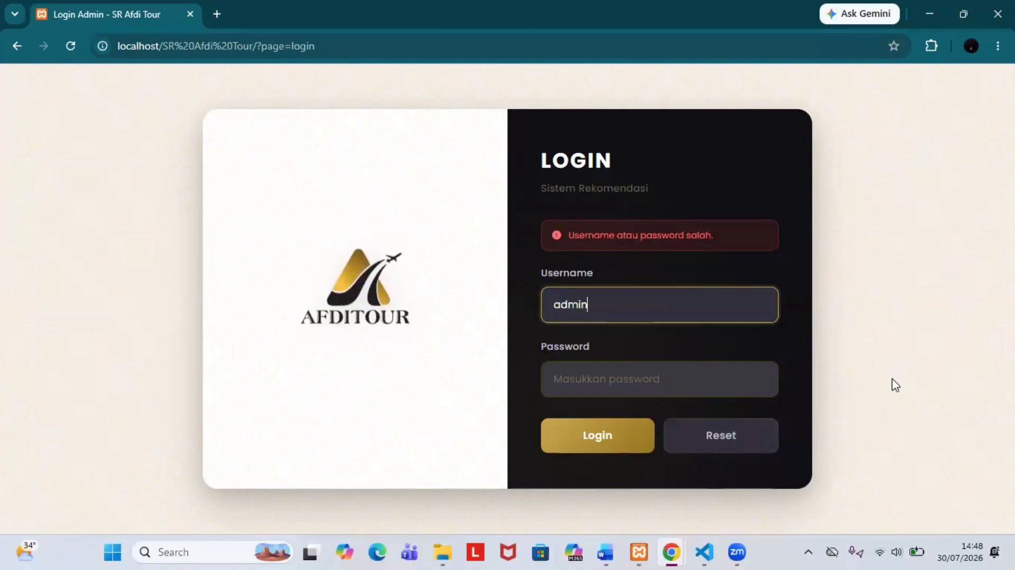
pyautogui.press('Return')
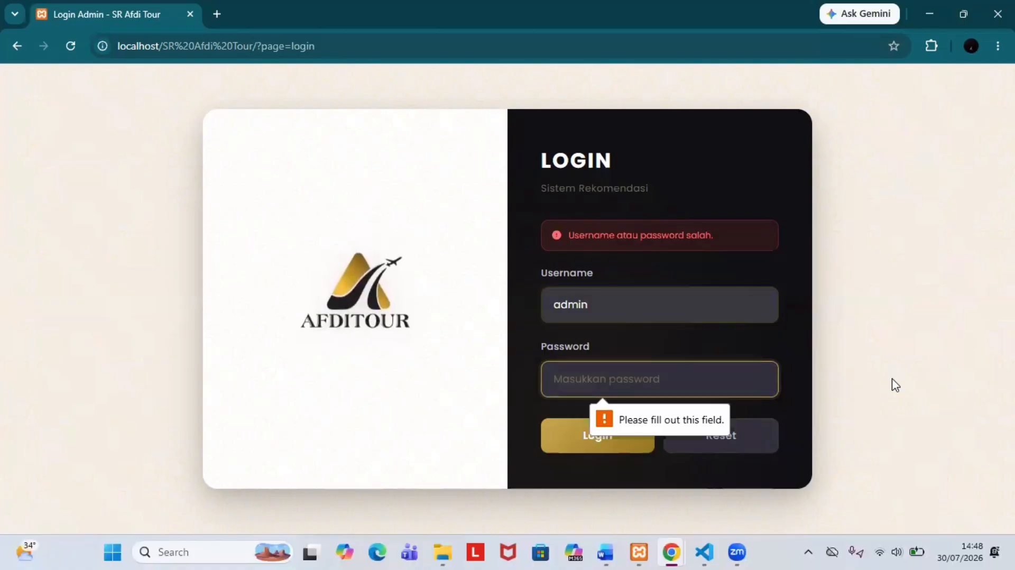
pyautogui.write('admin1')
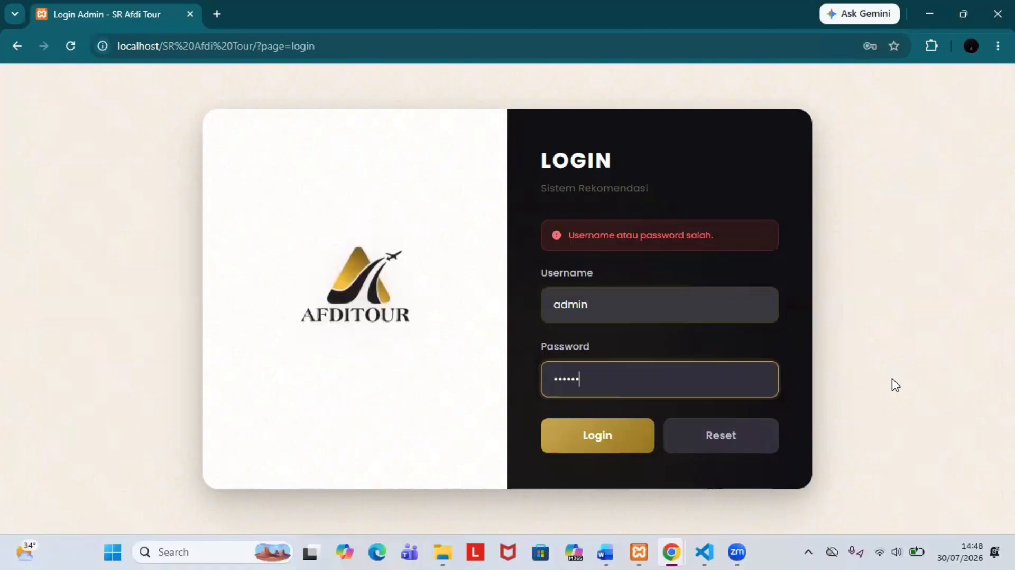
pyautogui.write('23')
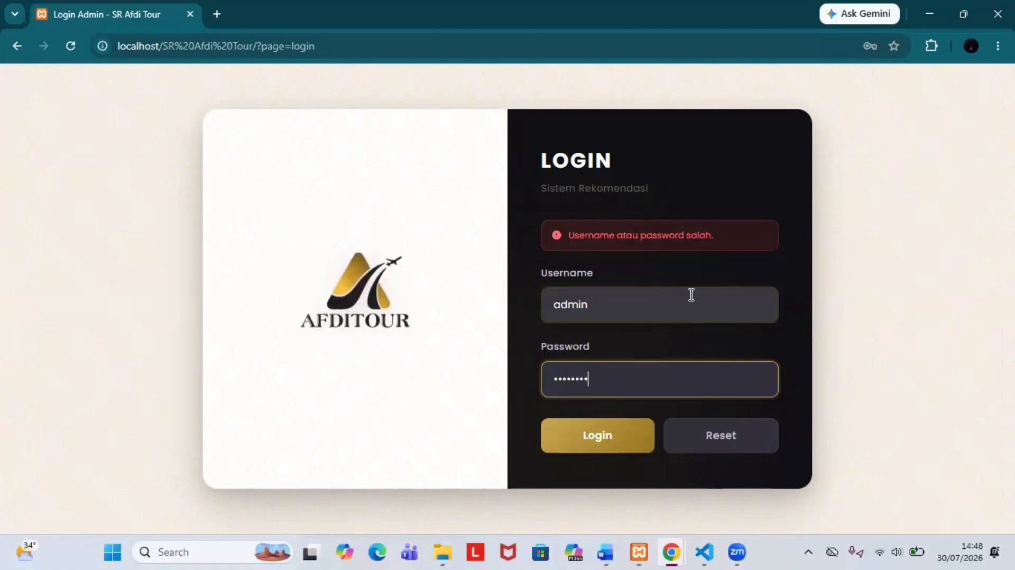
pyautogui.click(576, 442)
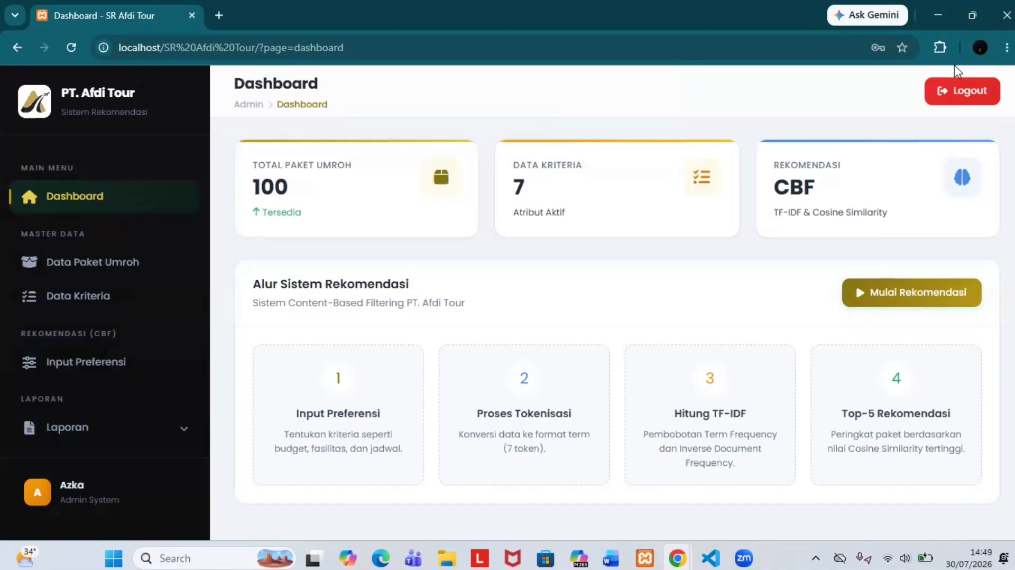
# Step: Log out with confirmation, sign back in as admin, and dismiss Chrome's password warning
pyautogui.click(941, 86)
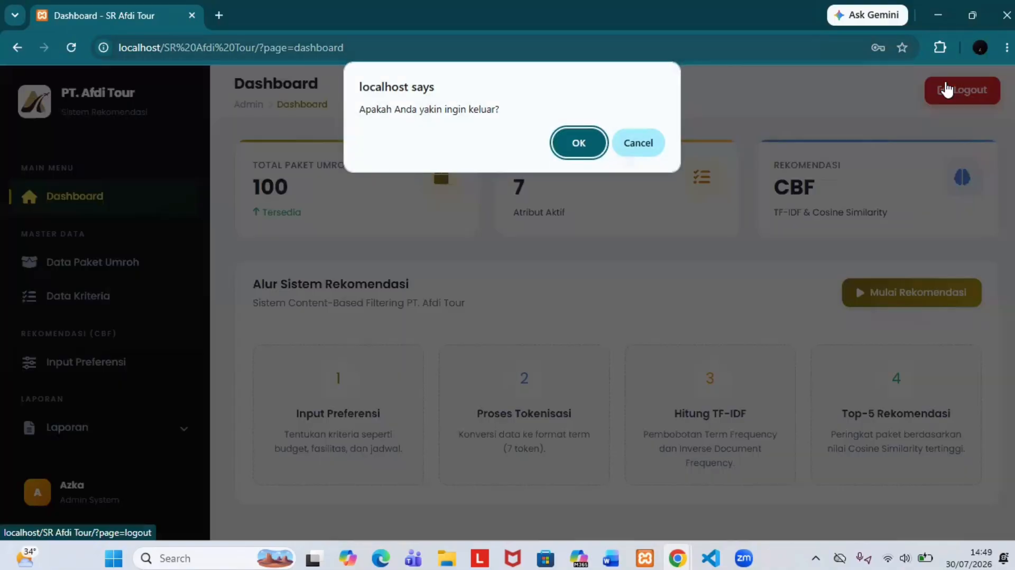
pyautogui.click(566, 146)
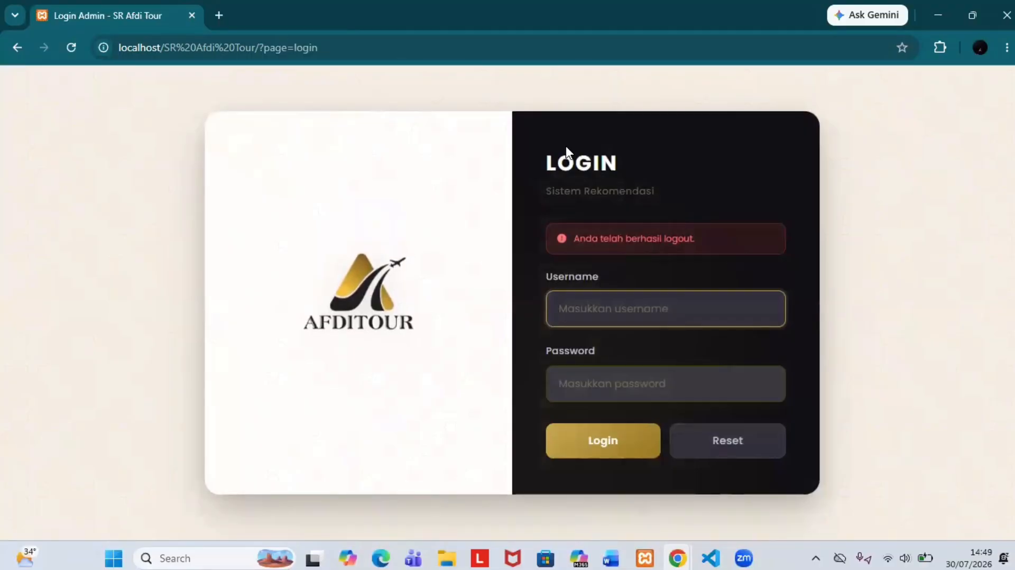
pyautogui.write('admi')
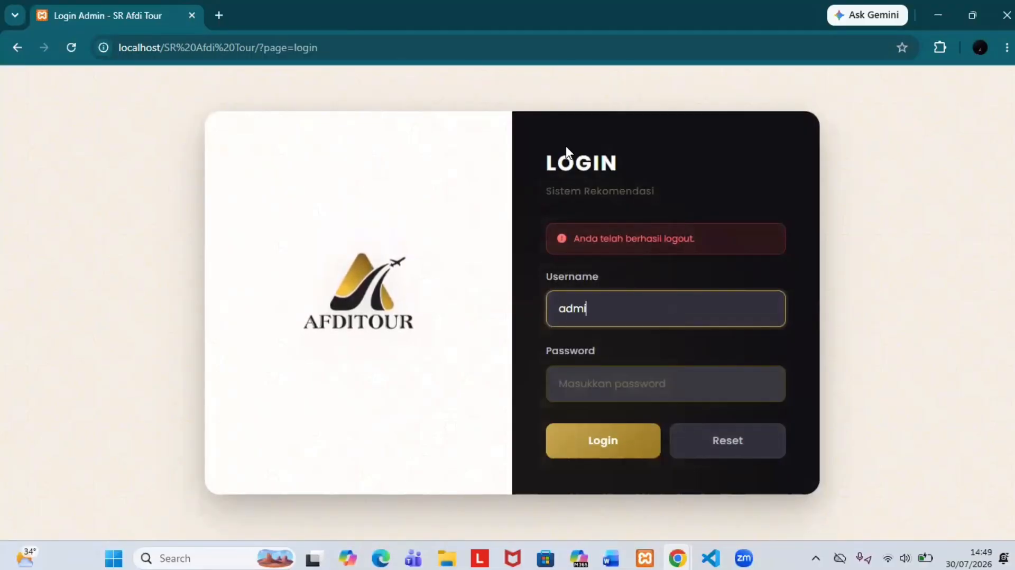
pyautogui.write('n')
pyautogui.press('Return')
pyautogui.write('123')
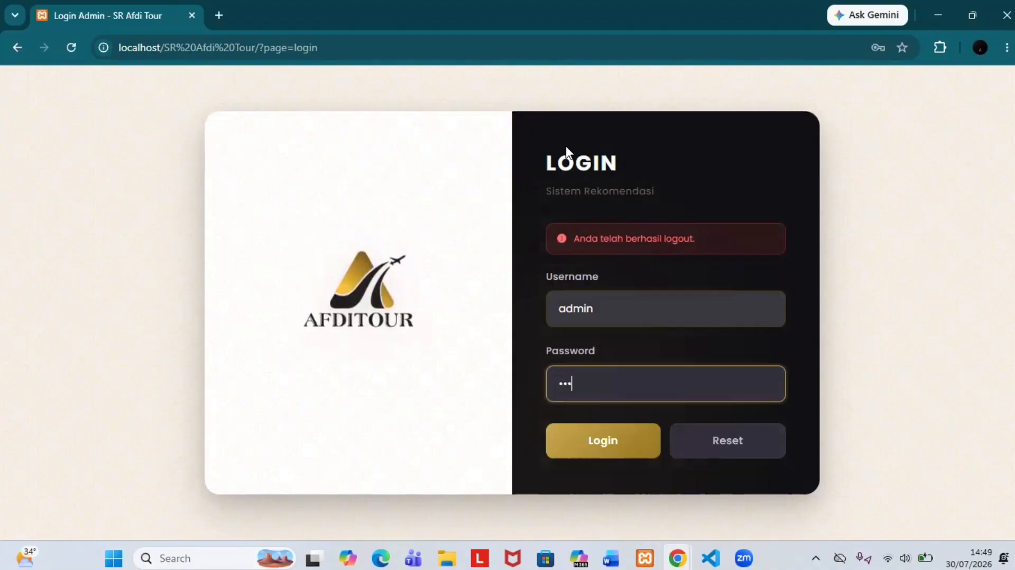
pyautogui.write('456')
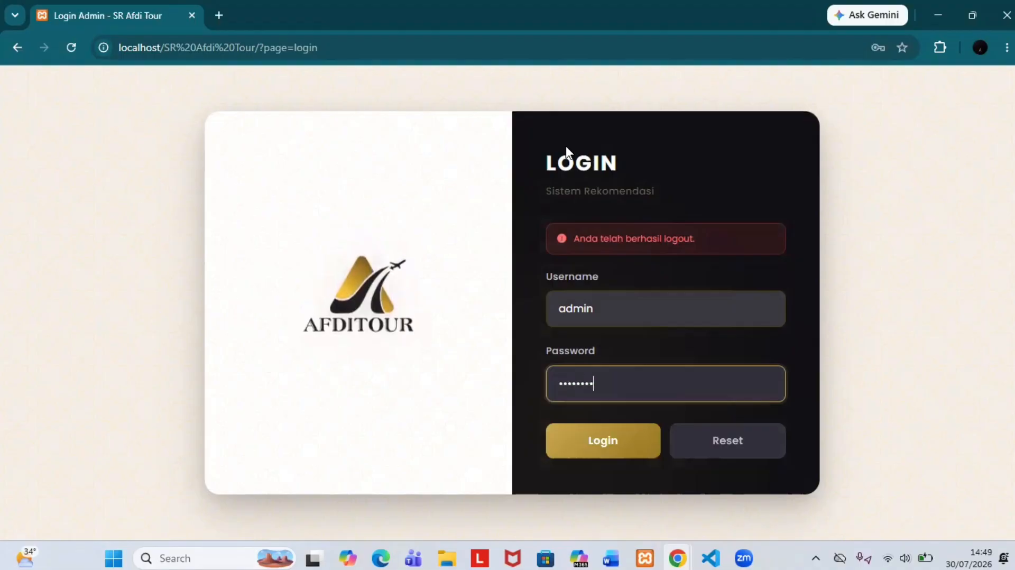
pyautogui.press('Return')
pyautogui.click(641, 260)
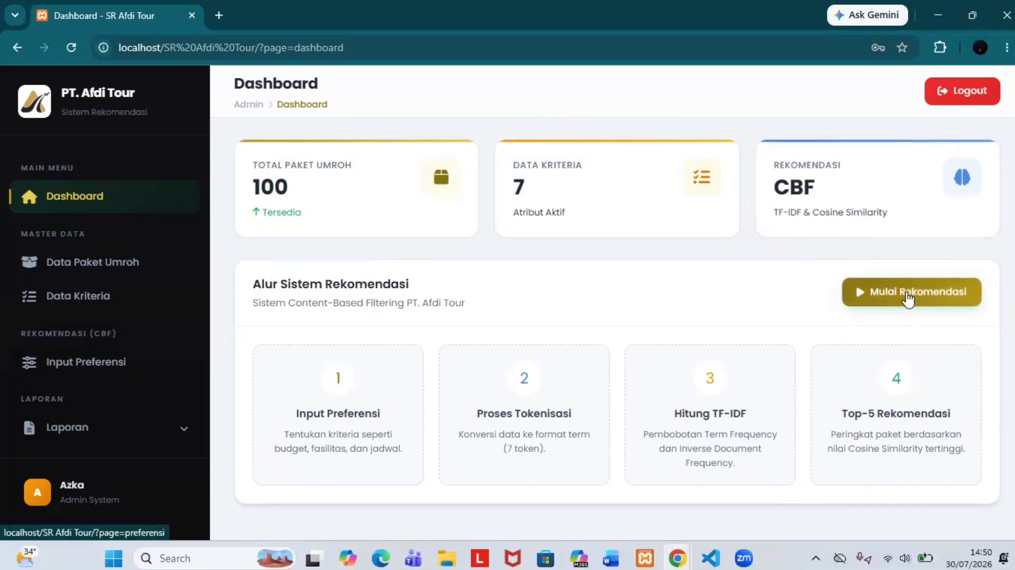
# Step: Look over the preference form, then switch to the Data Paket Umroh list showing P001–P007
pyautogui.click(908, 297)
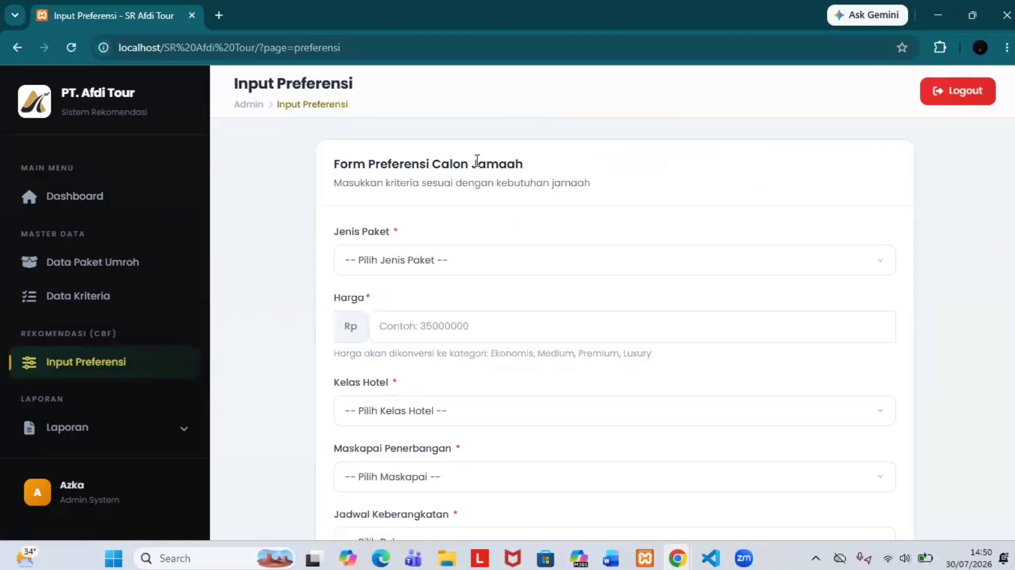
pyautogui.scroll(-3, 495, 165)
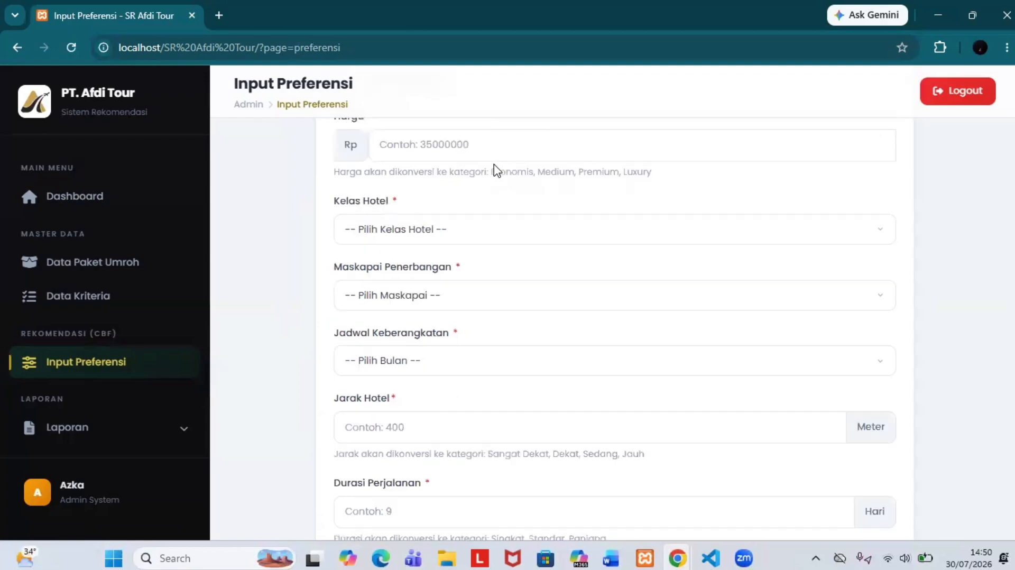
pyautogui.scroll(3, 495, 165)
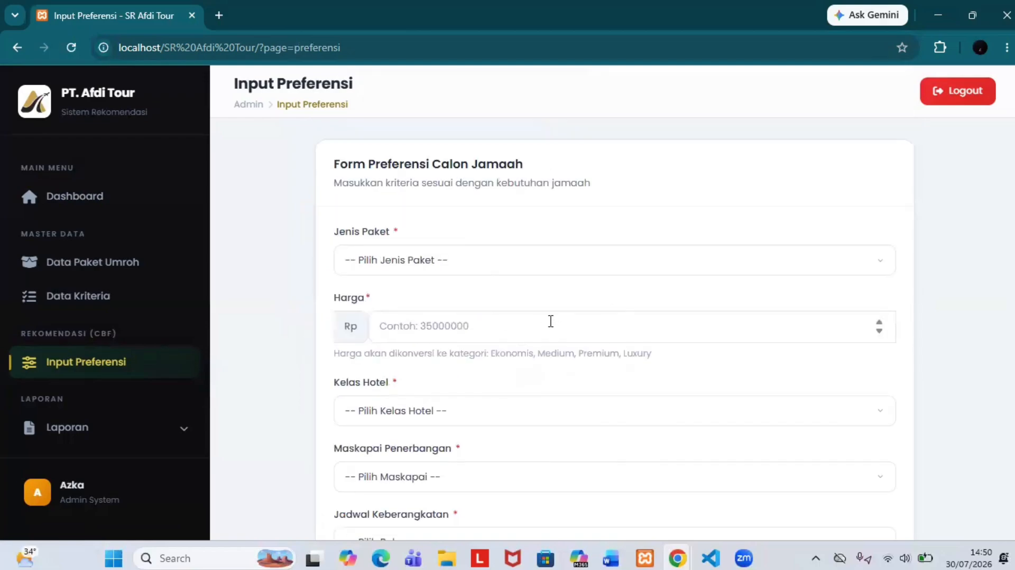
pyautogui.scroll(-1, 549, 323)
pyautogui.scroll(1, 550, 327)
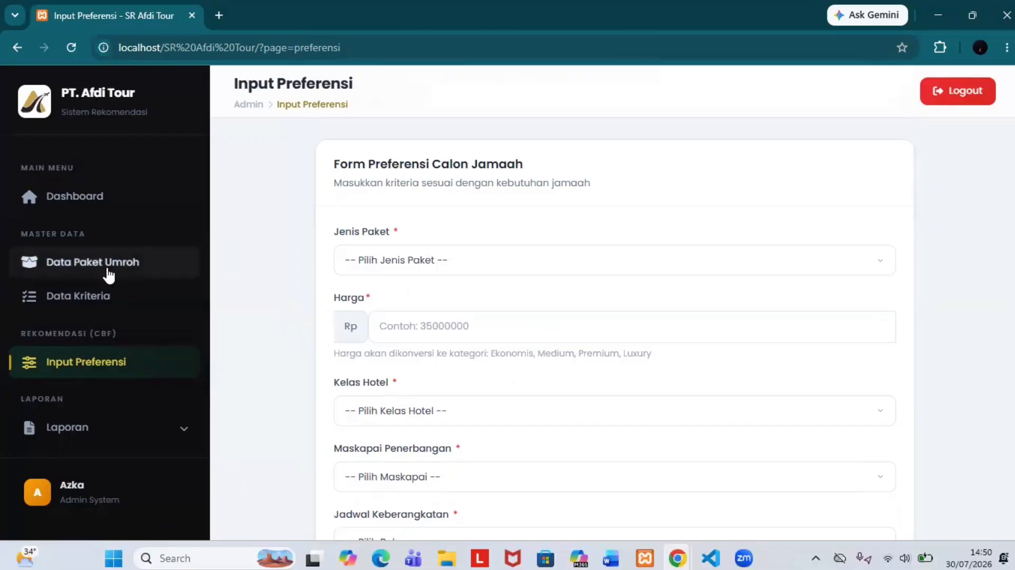
pyautogui.click(76, 267)
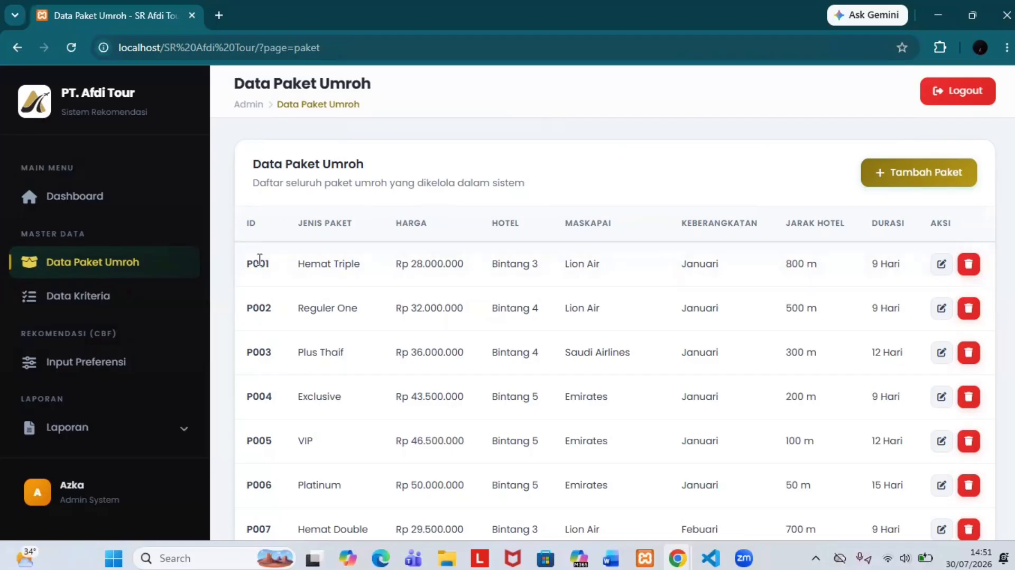
pyautogui.scroll(-15, 257, 323)
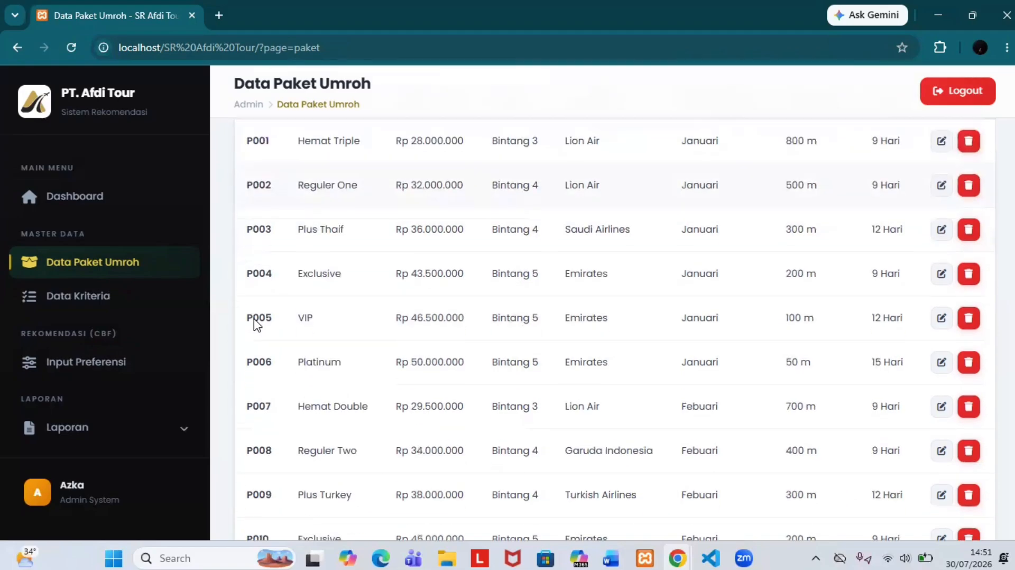
pyautogui.scroll(-20, 258, 324)
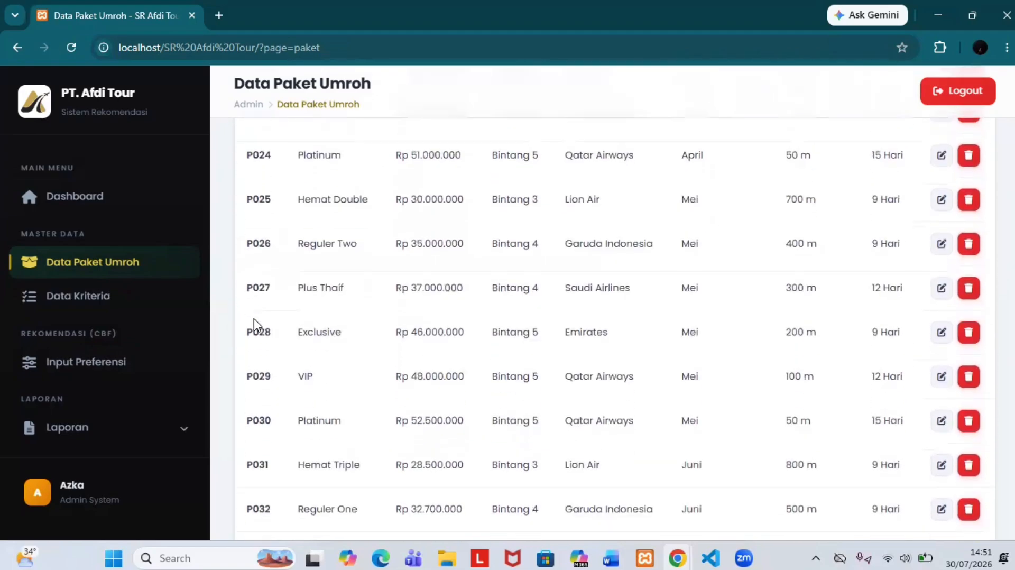
pyautogui.scroll(20, 575, 161)
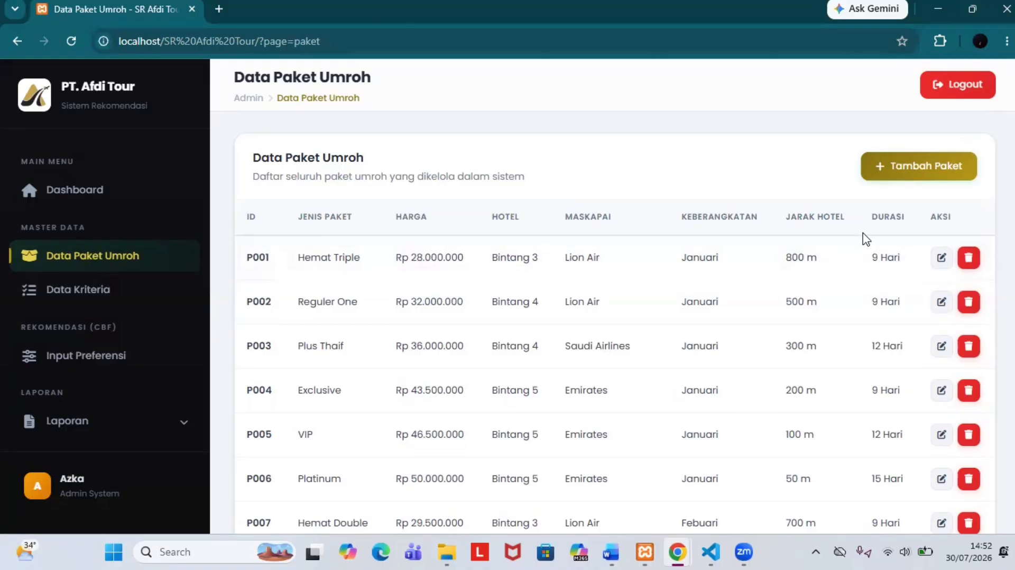
pyautogui.scroll(-4, 661, 416)
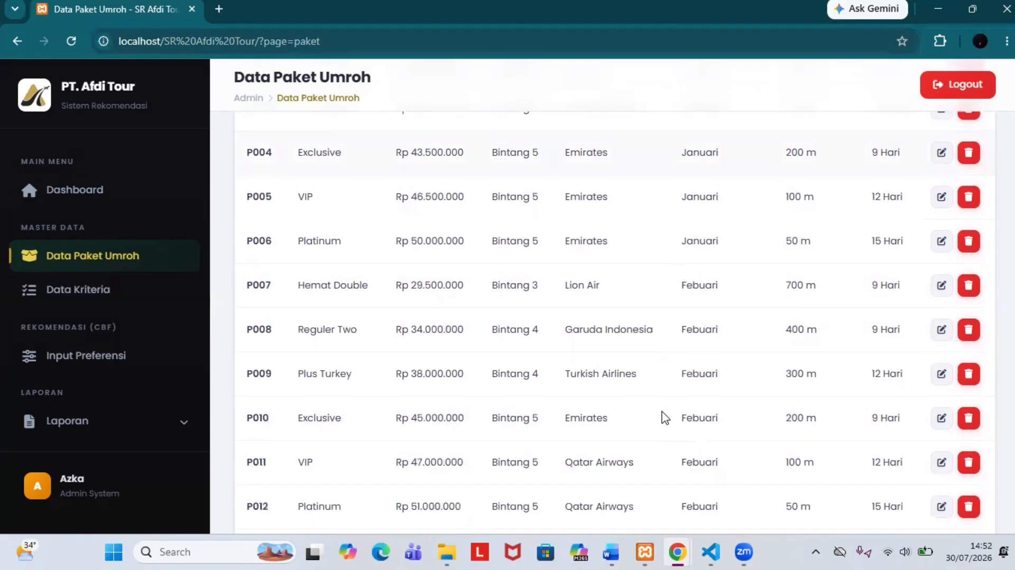
pyautogui.scroll(4, 662, 417)
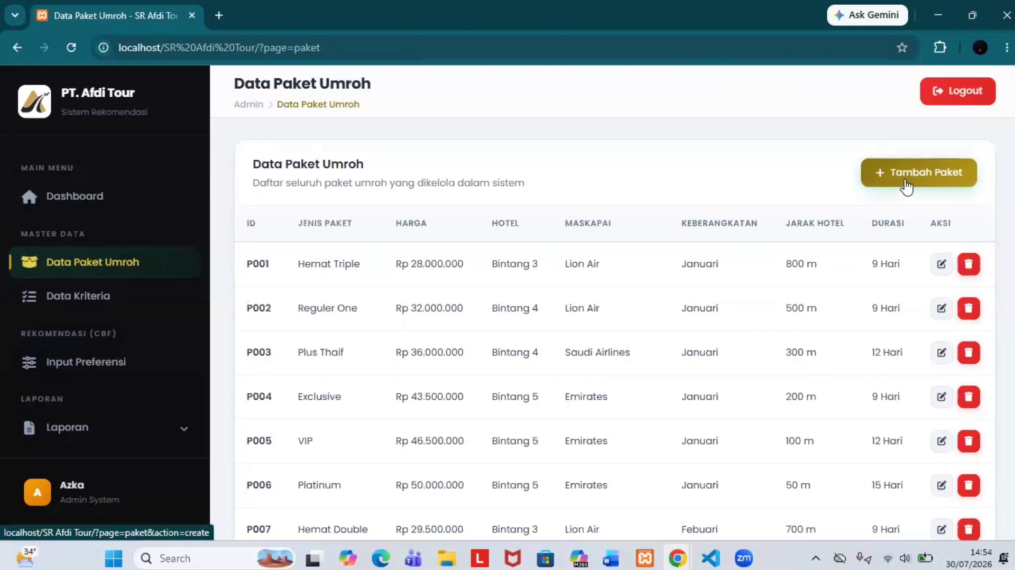
# Step: Start a new package with ID P101, type Reguler Two and price 35000000
pyautogui.click(908, 185)
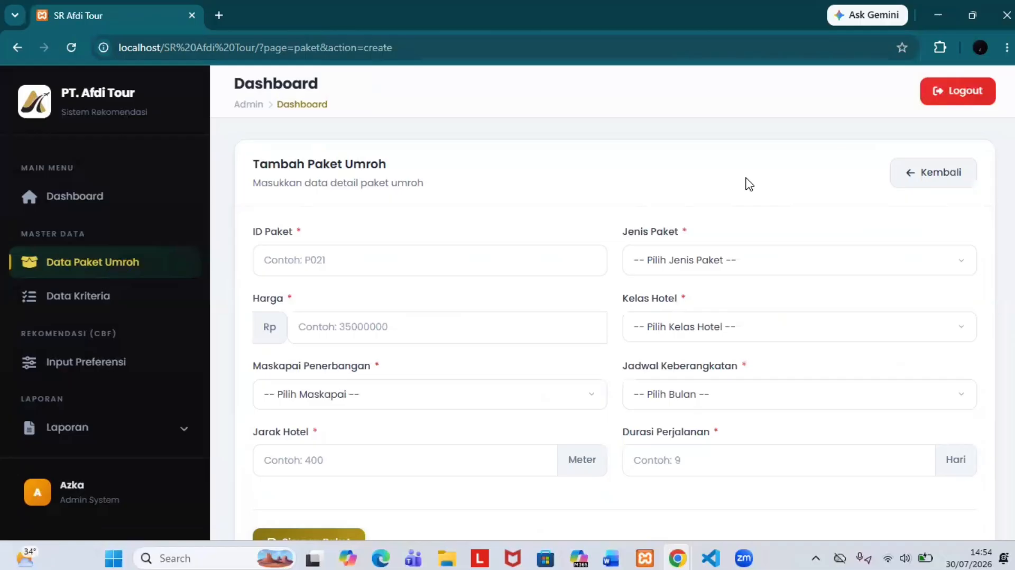
pyautogui.scroll(-1, 750, 184)
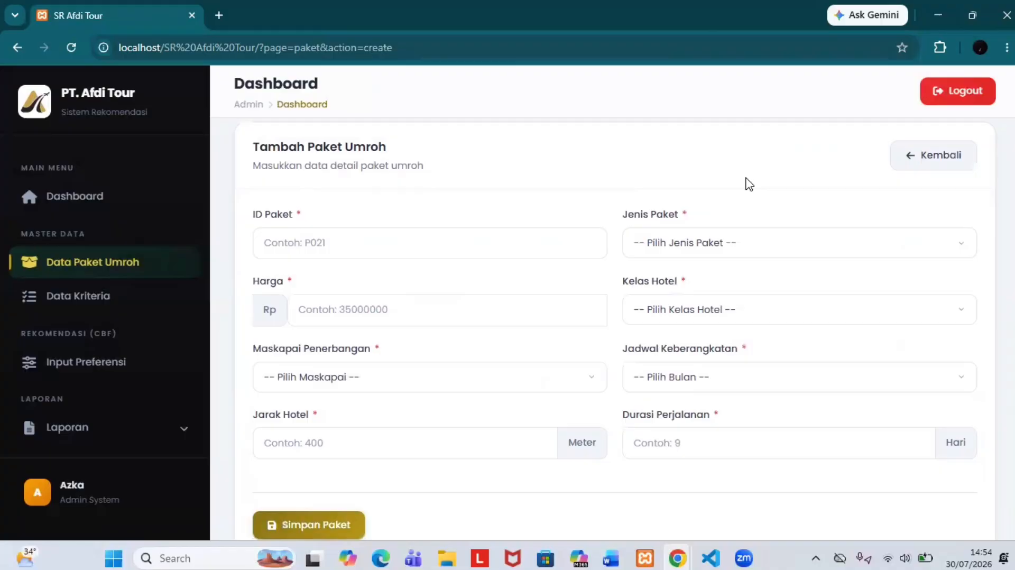
pyautogui.scroll(1, 749, 184)
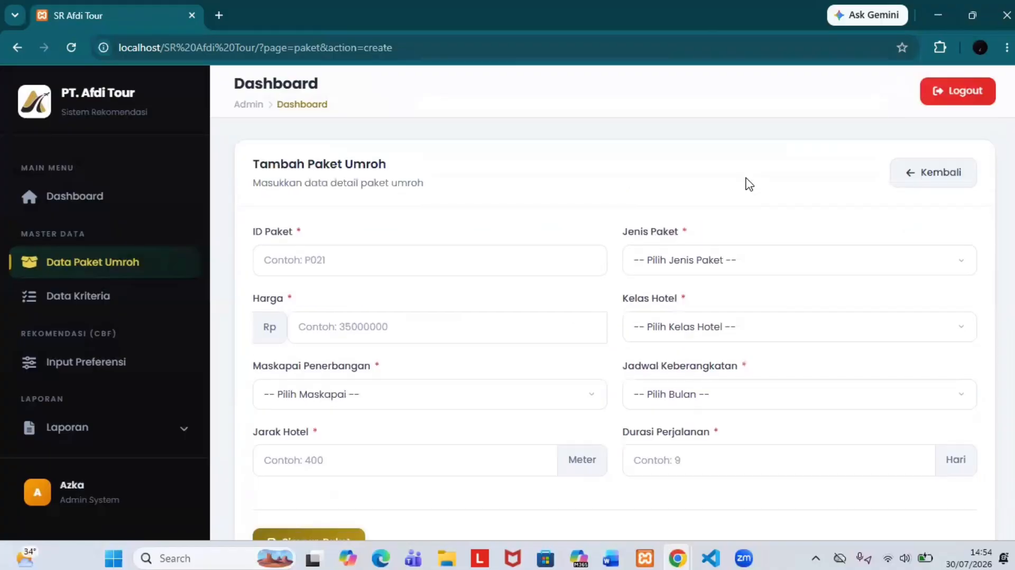
pyautogui.click(548, 259)
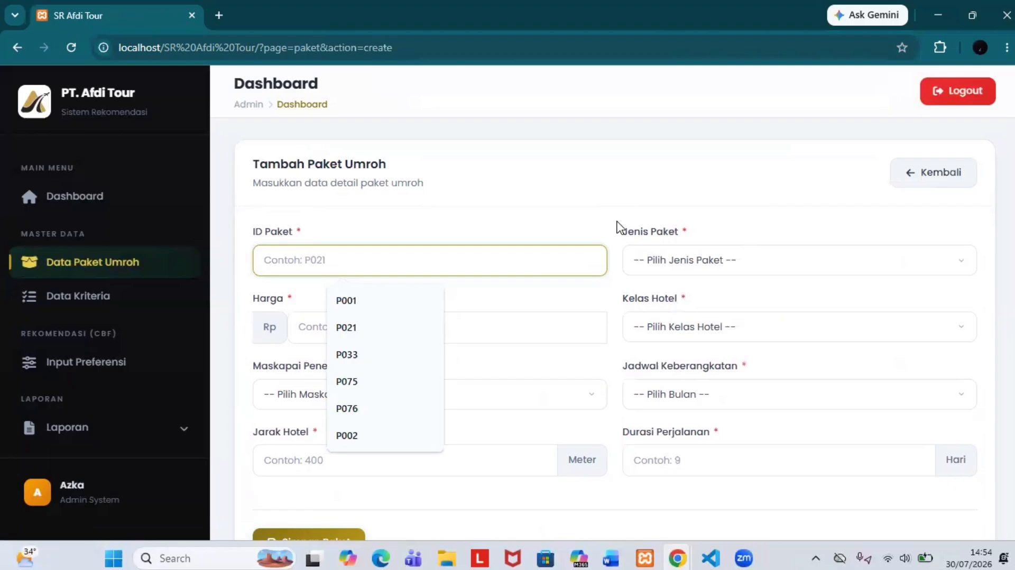
pyautogui.write('P101')
pyautogui.click(675, 259)
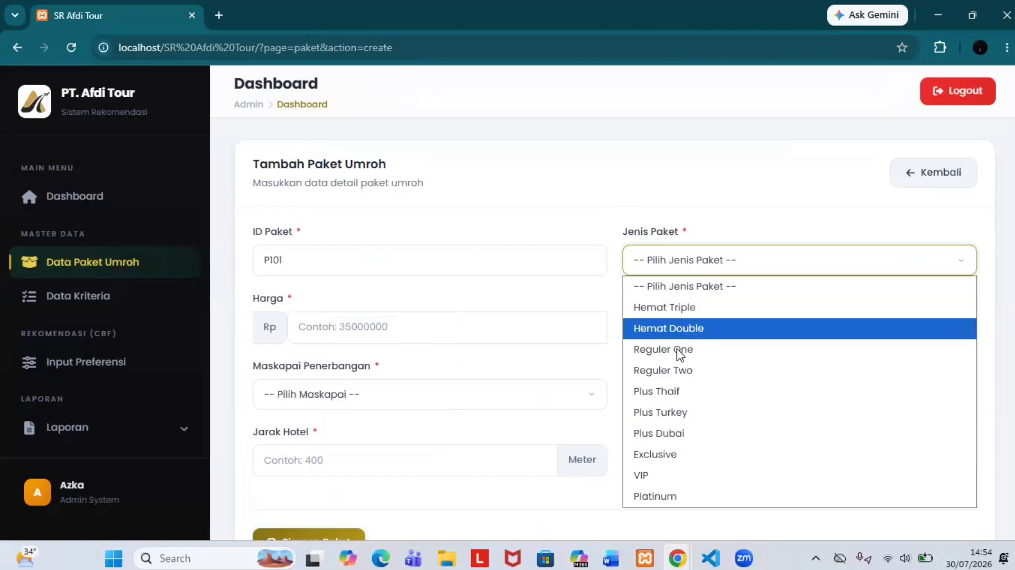
pyautogui.click(682, 371)
pyautogui.click(485, 327)
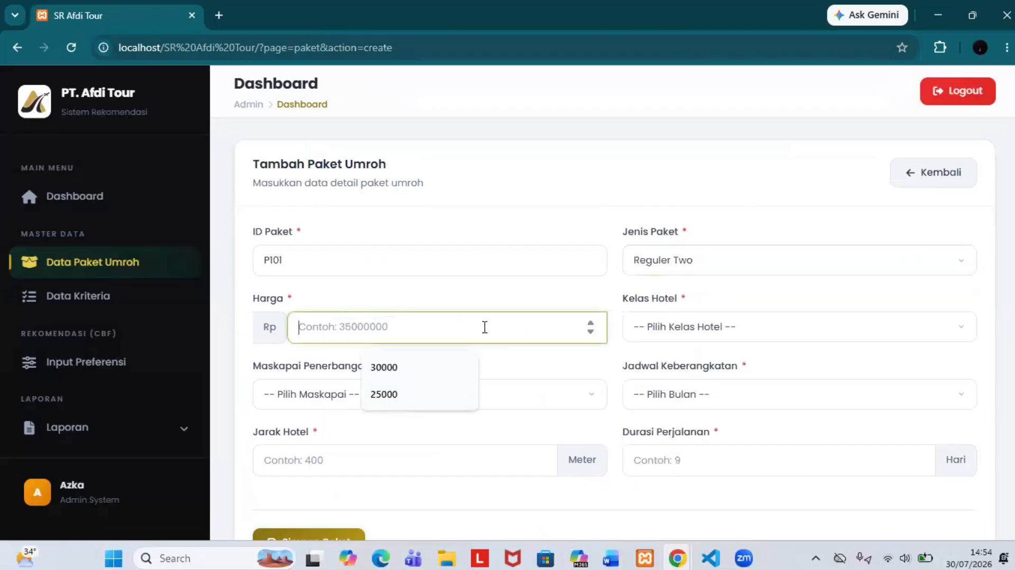
pyautogui.write('35')
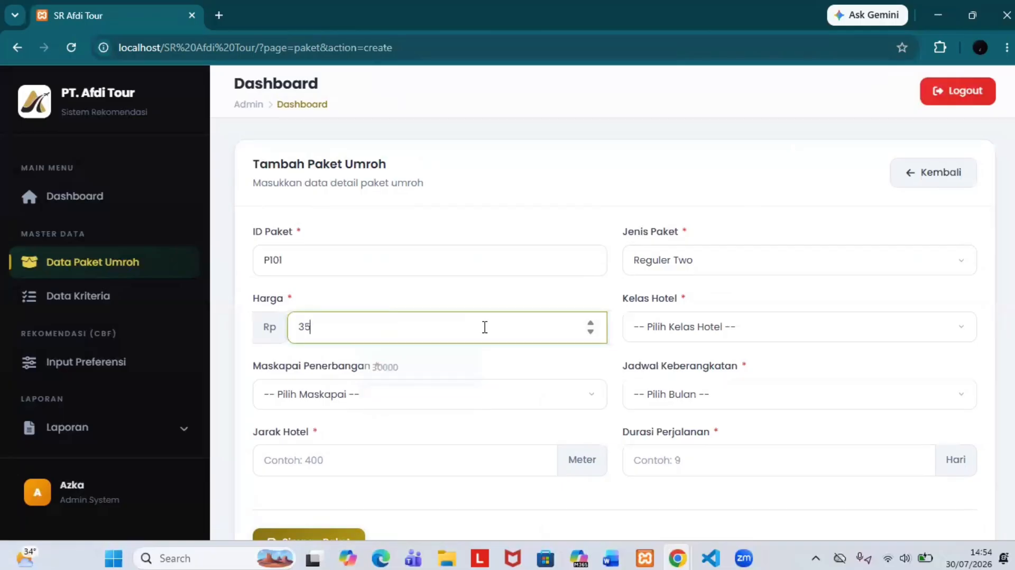
pyautogui.write('000000')
# Step: Set hotel Bintang 4, airline Garuda Indonesia, departure Juli, distance 500 and duration 9 days
pyautogui.click(670, 333)
pyautogui.click(668, 397)
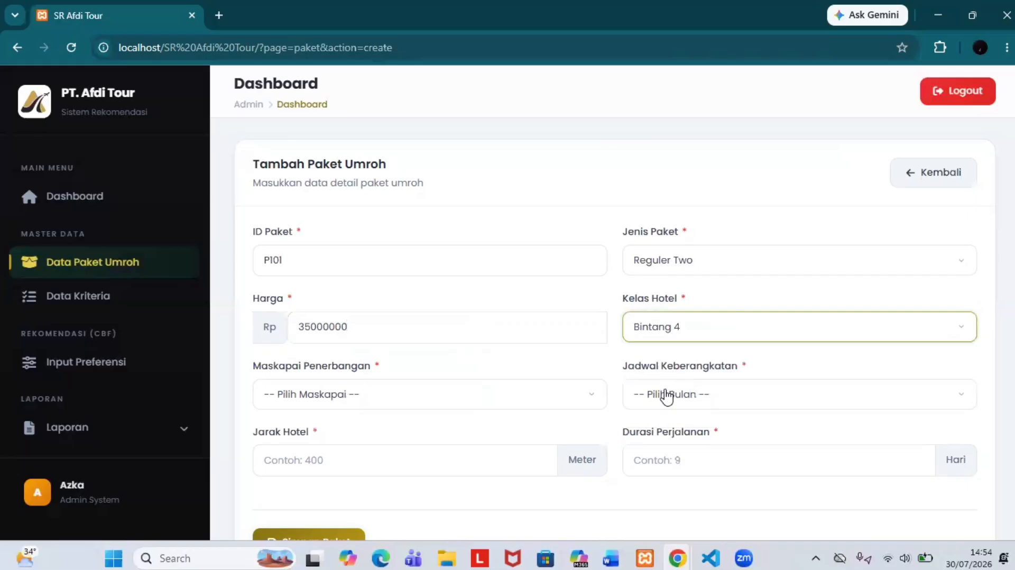
pyautogui.click(465, 403)
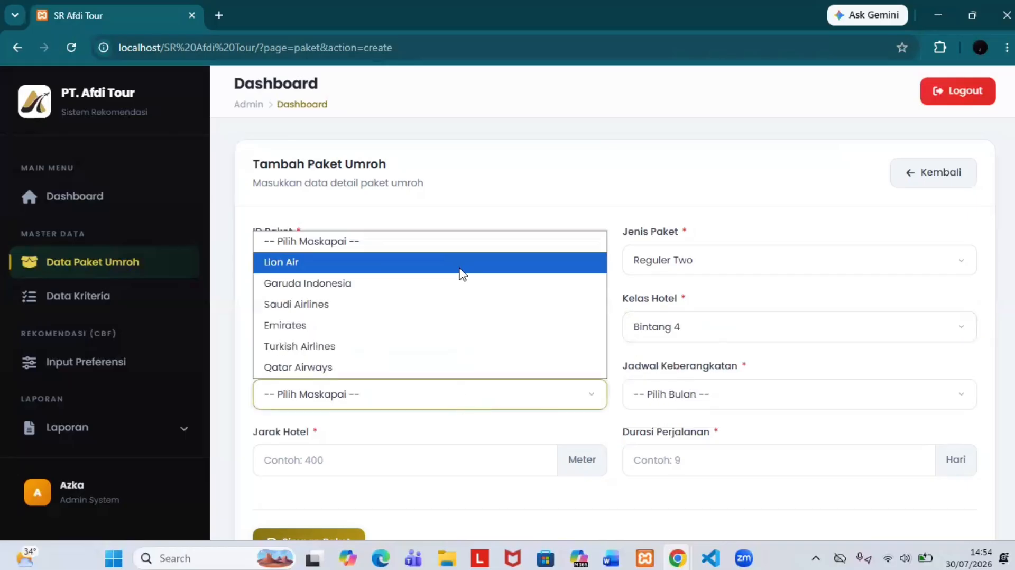
pyautogui.click(455, 286)
pyautogui.scroll(-1, 457, 290)
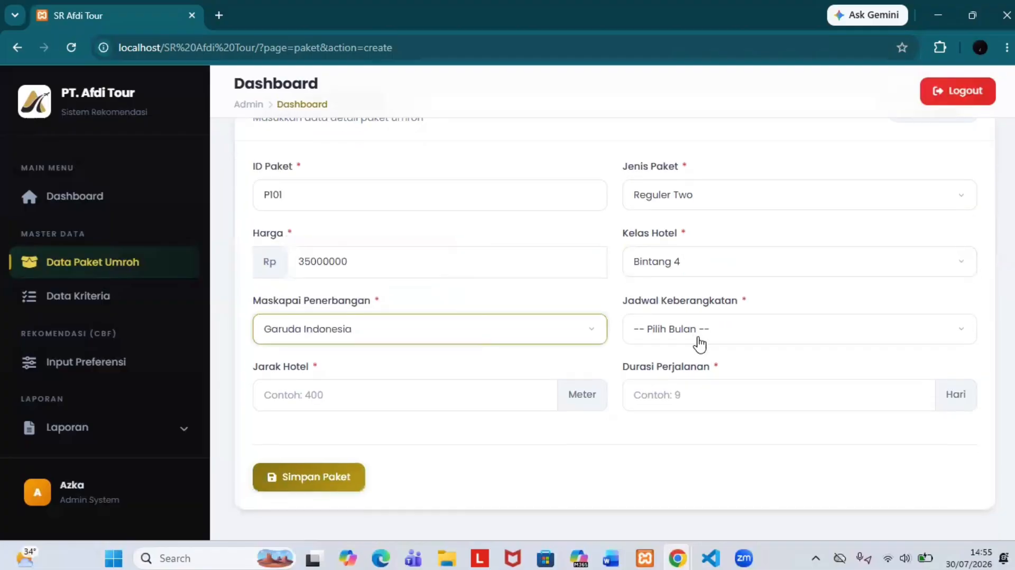
pyautogui.click(694, 339)
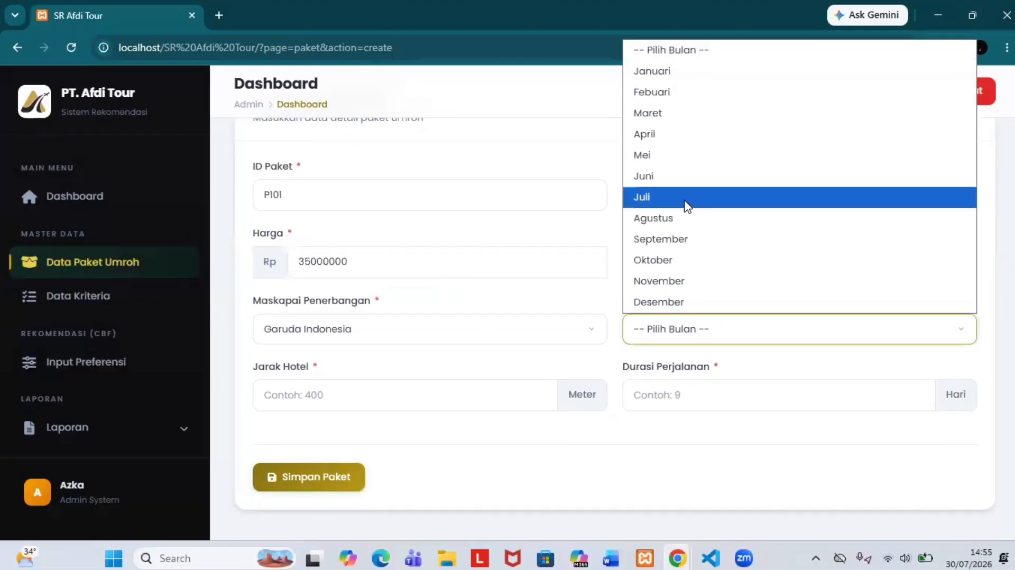
pyautogui.click(665, 204)
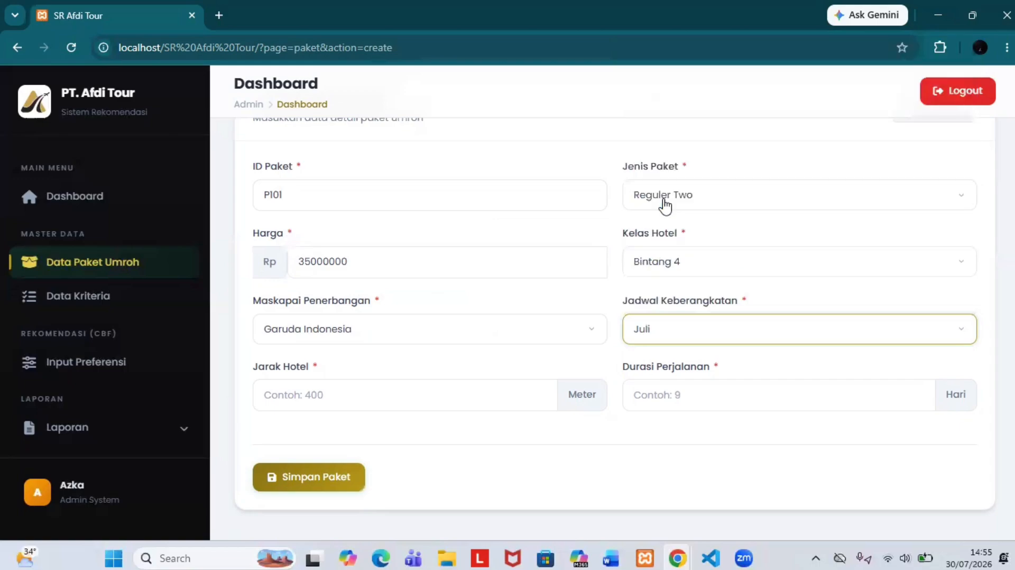
pyautogui.click(428, 388)
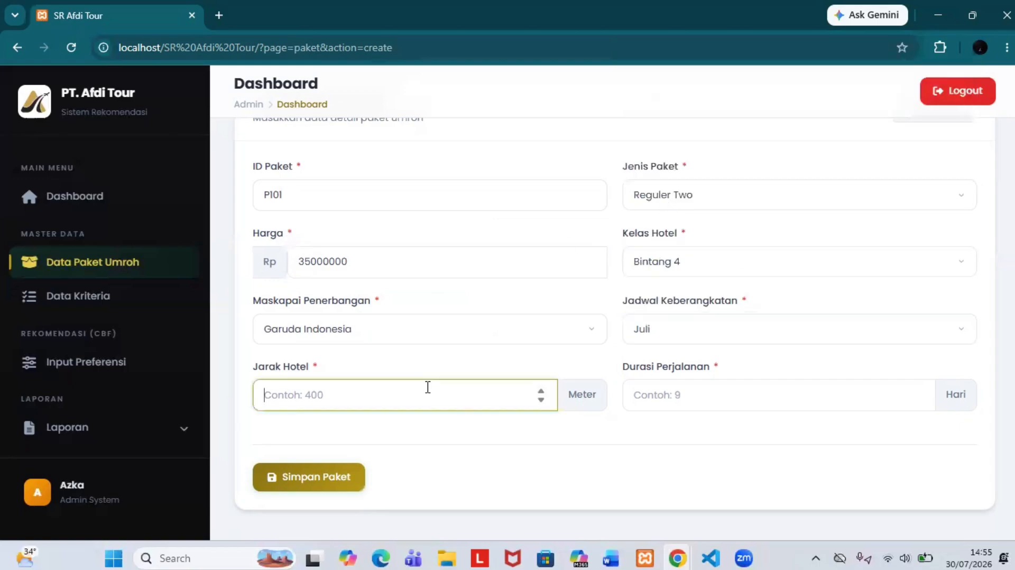
pyautogui.write('500')
pyautogui.click(654, 407)
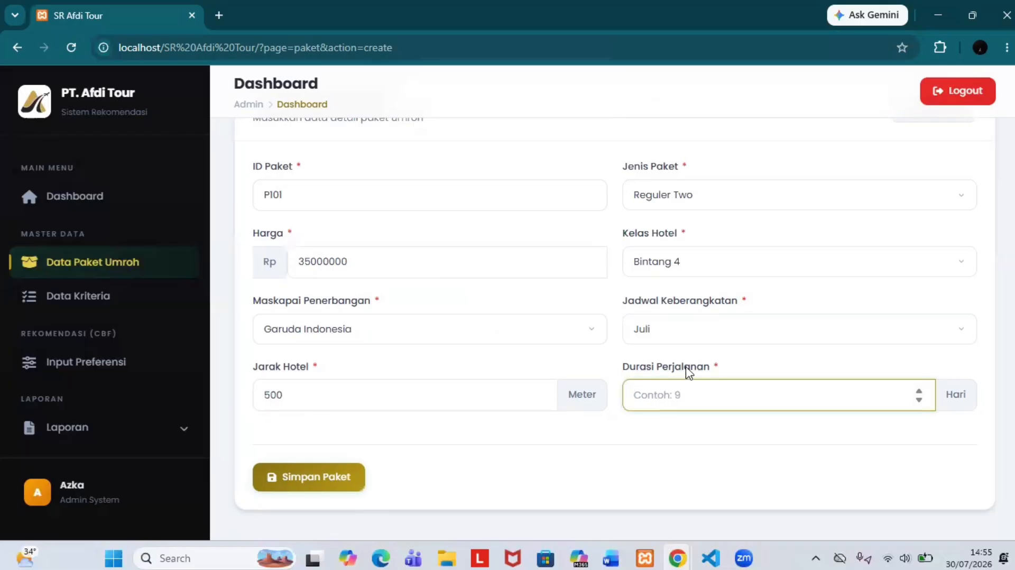
pyautogui.write('9')
# Step: Save package P101, check it at the end of the list, and view the Dashboard total
pyautogui.click(345, 476)
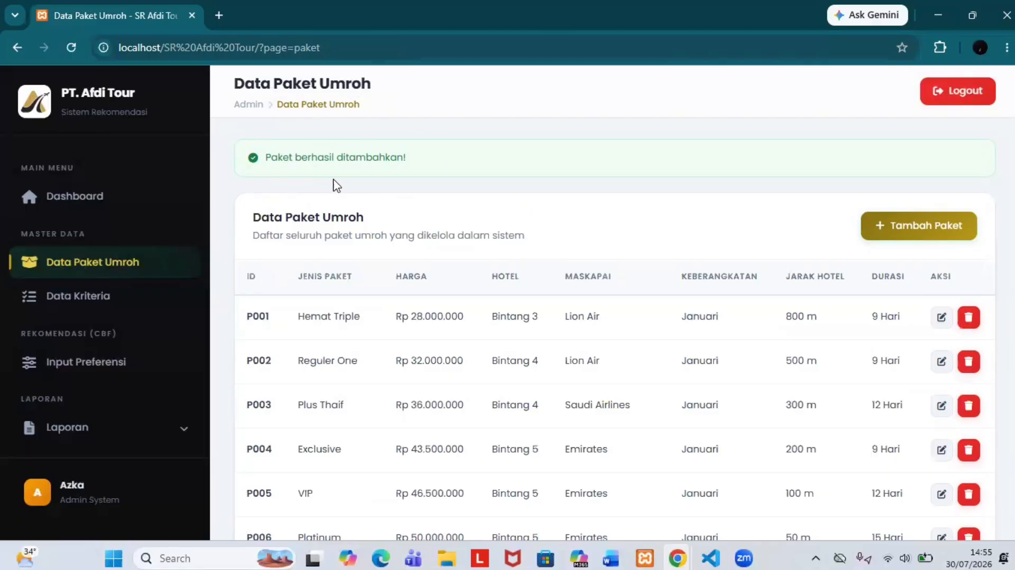
pyautogui.scroll(-15, 456, 251)
pyautogui.scroll(-20, 455, 251)
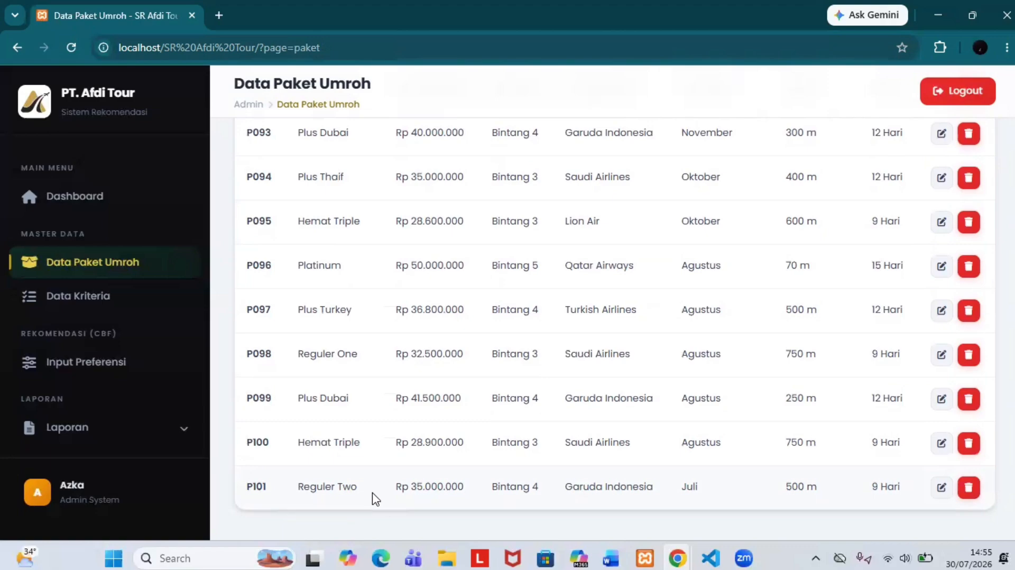
pyautogui.click(120, 210)
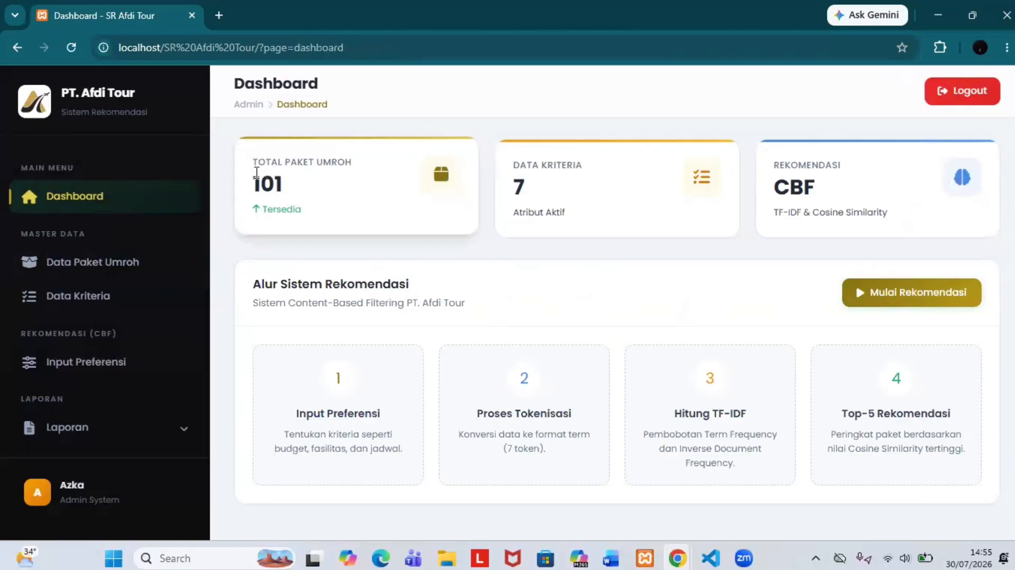
# Step: Return to Data Paket Umroh and open row P101 in the Edit Paket Umroh form
pyautogui.click(152, 275)
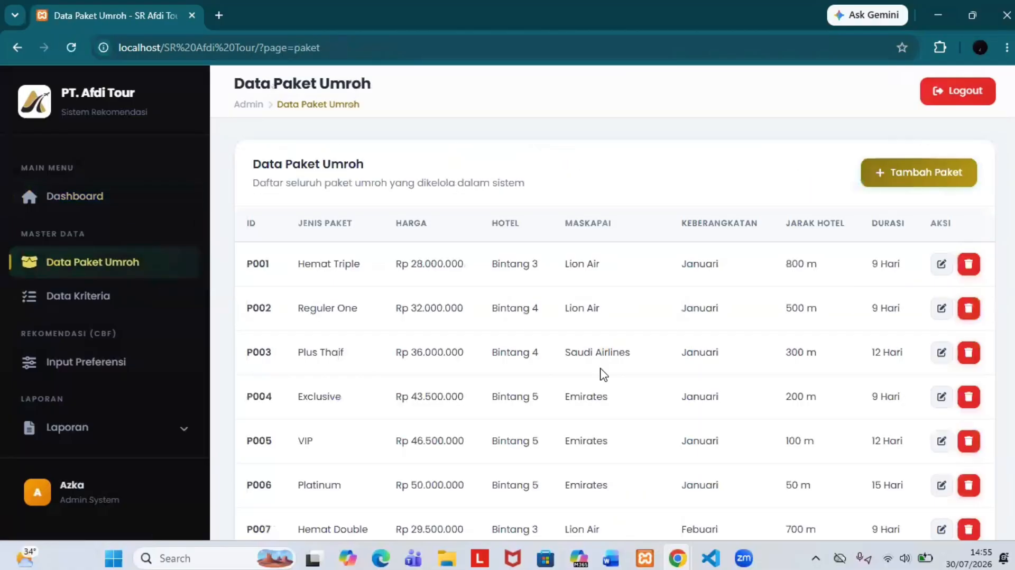
pyautogui.scroll(-20, 600, 374)
pyautogui.scroll(20, 687, 339)
pyautogui.scroll(-20, 765, 306)
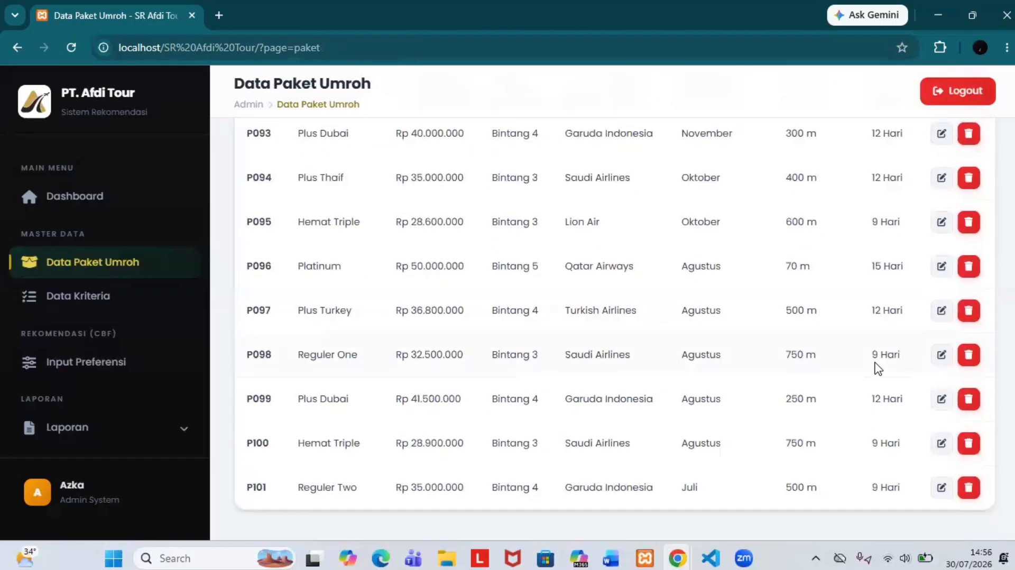
pyautogui.click(949, 490)
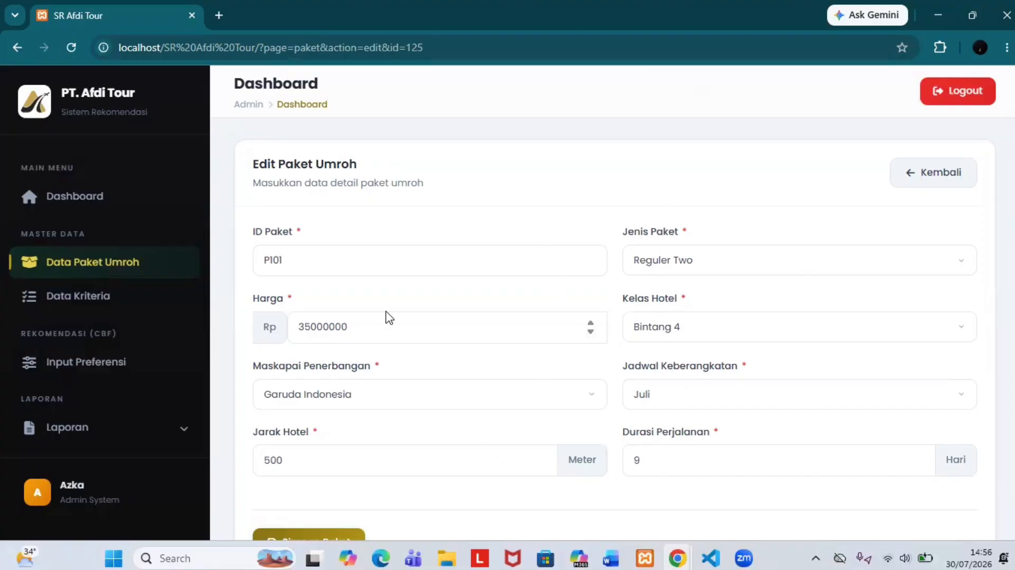
# Step: Change P101's departure month to Desember, save it, and review the updated package list
pyautogui.scroll(-1, 580, 373)
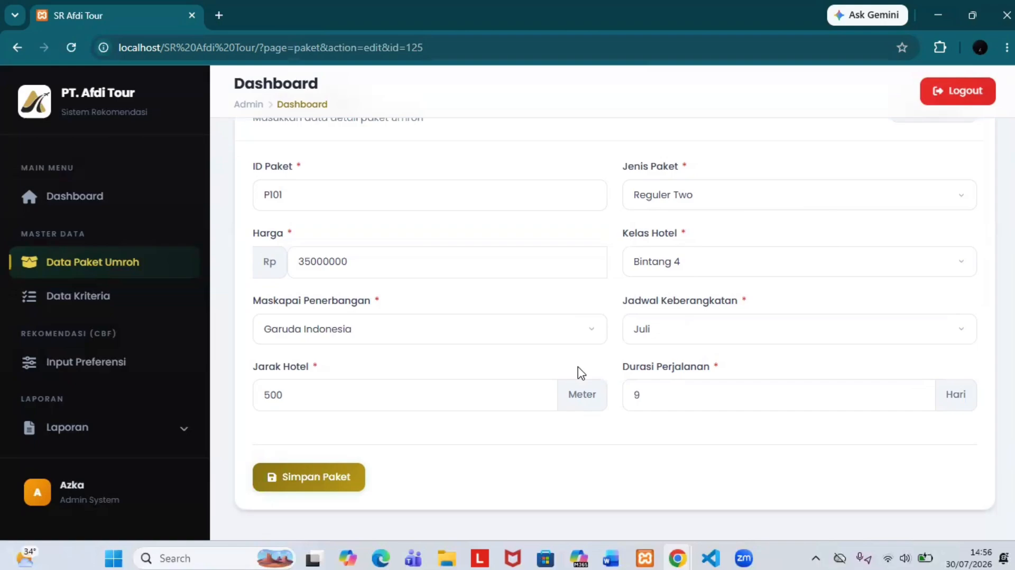
pyautogui.click(644, 333)
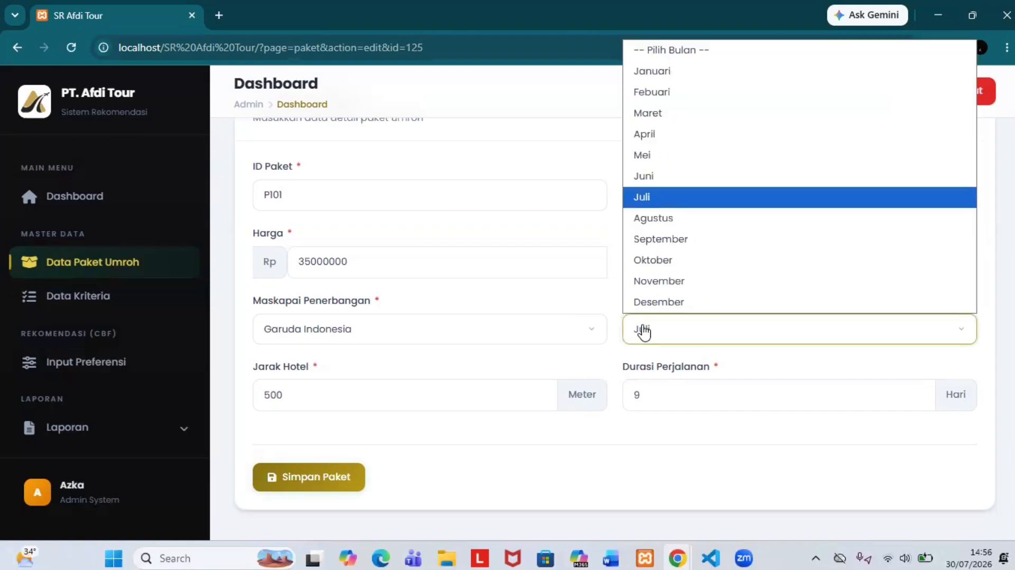
pyautogui.click(680, 300)
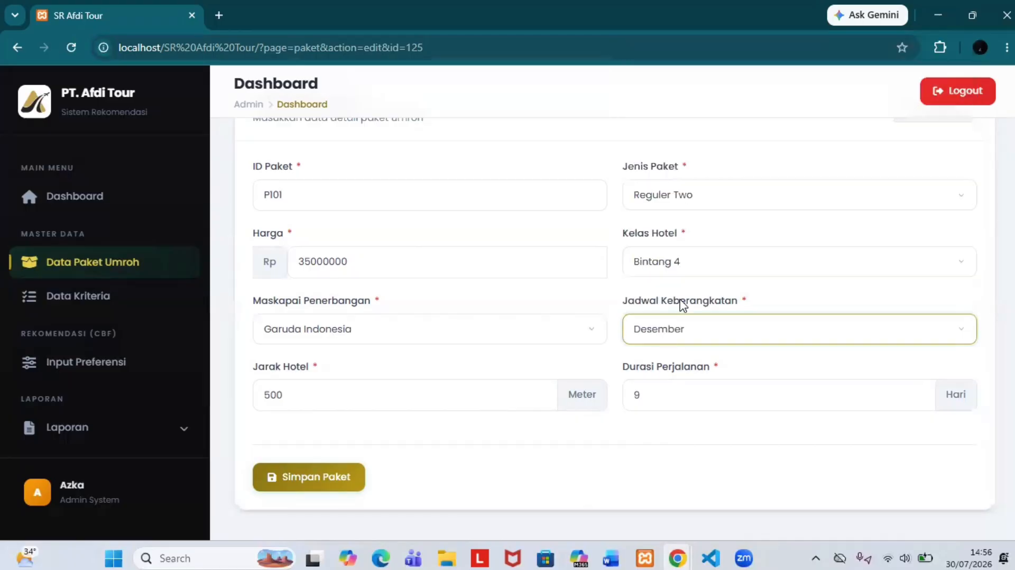
pyautogui.click(356, 482)
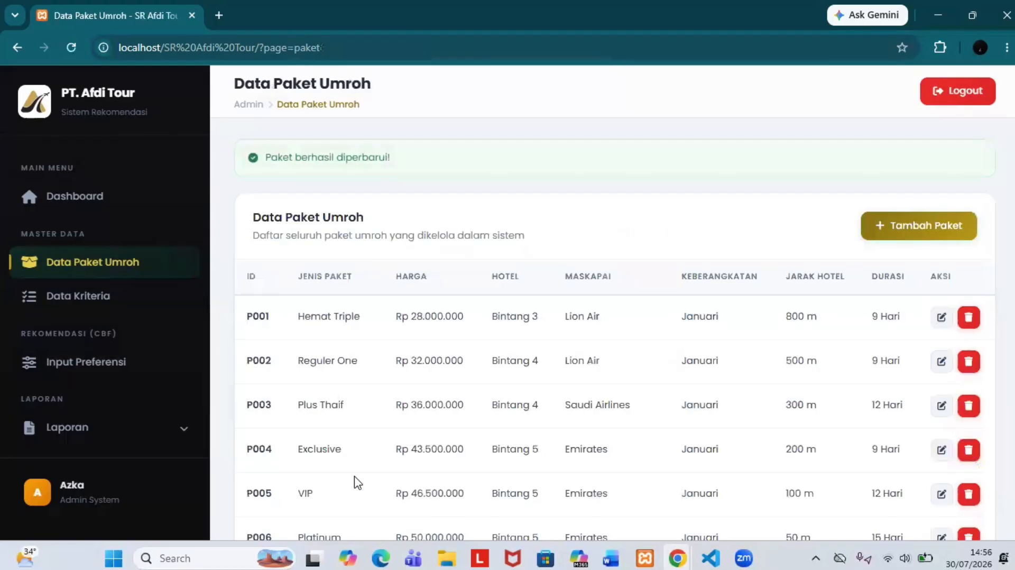
pyautogui.scroll(-20, 523, 343)
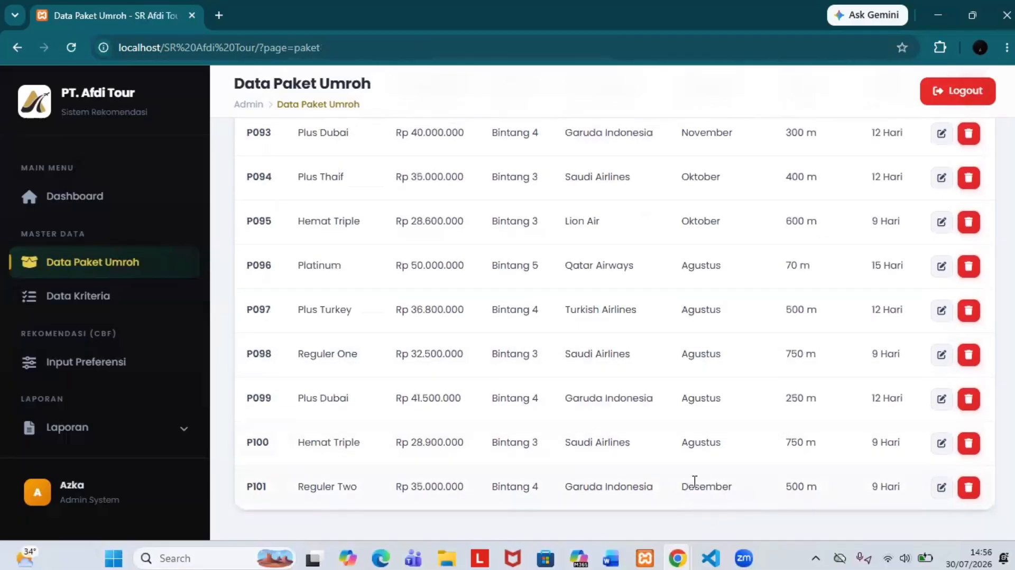
pyautogui.scroll(20, 718, 464)
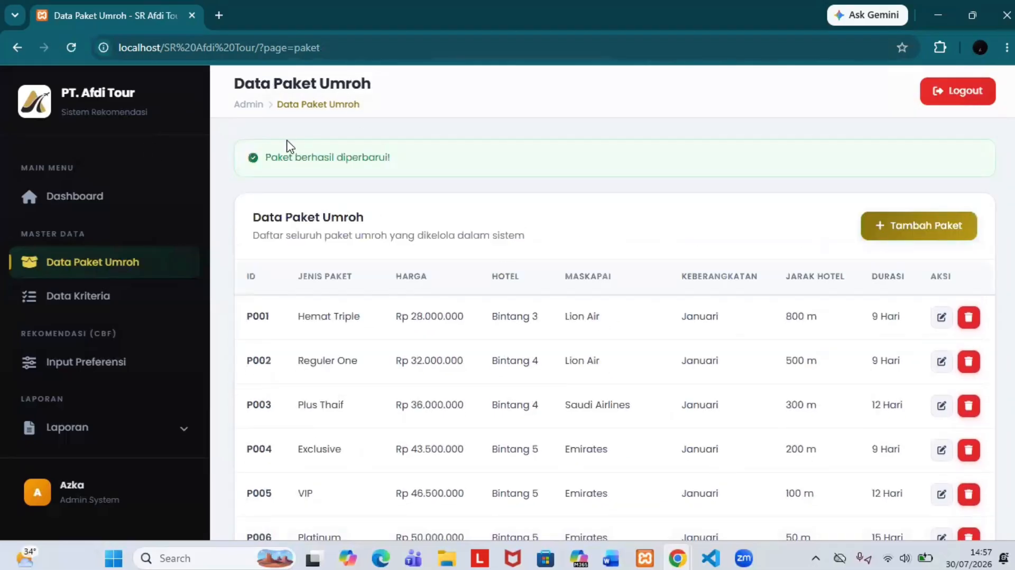
pyautogui.scroll(-20, 716, 331)
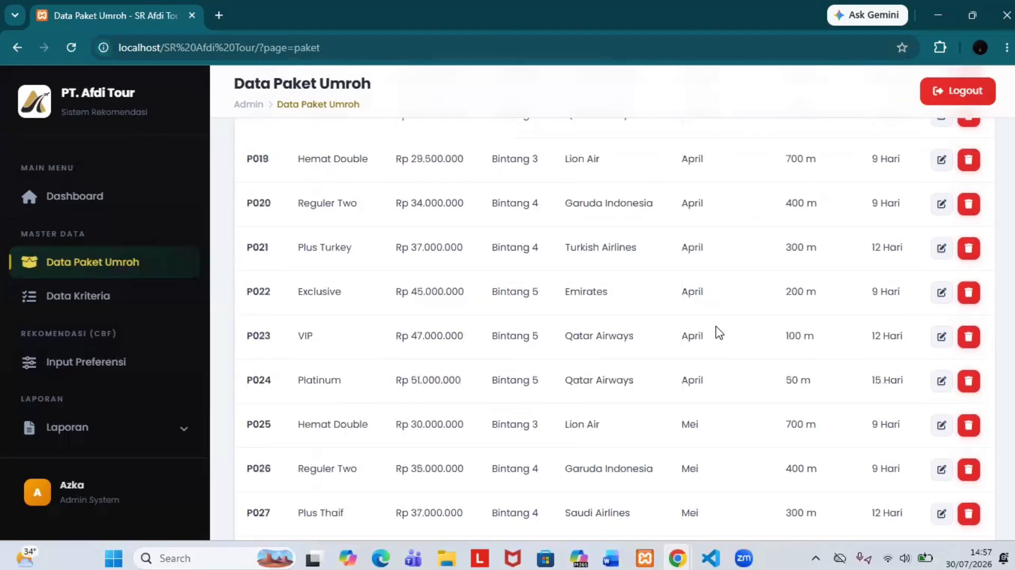
pyautogui.scroll(-5, 717, 325)
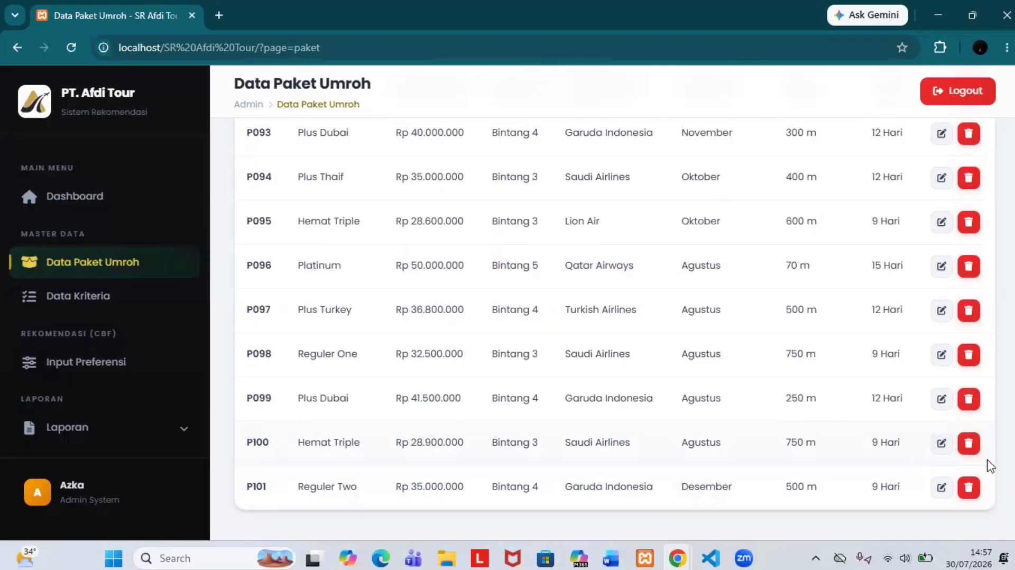
# Step: Delete package P101 Reguler Two, confirm the Dashboard total is back to 100, then reopen the list
pyautogui.click(969, 488)
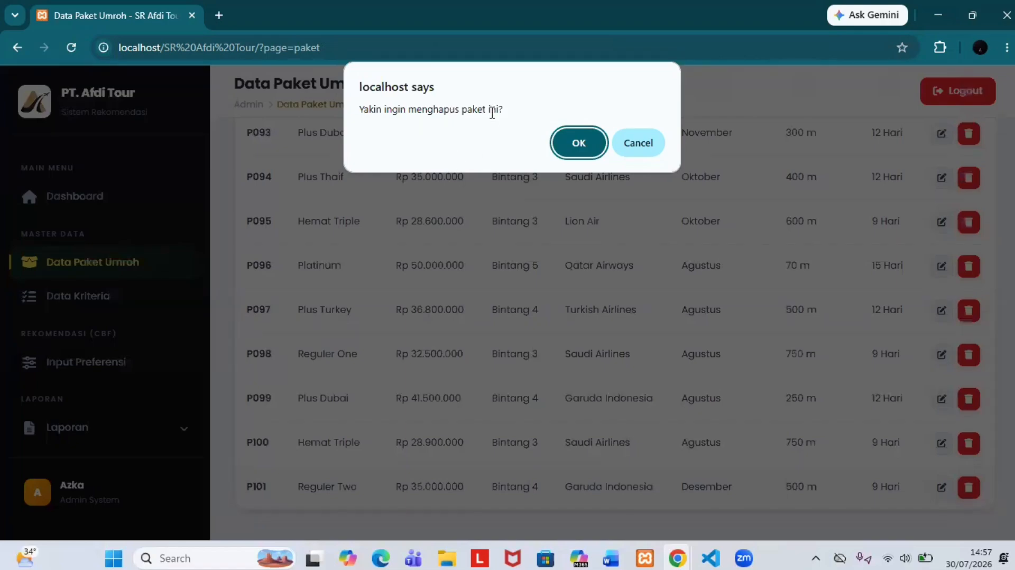
pyautogui.click(588, 141)
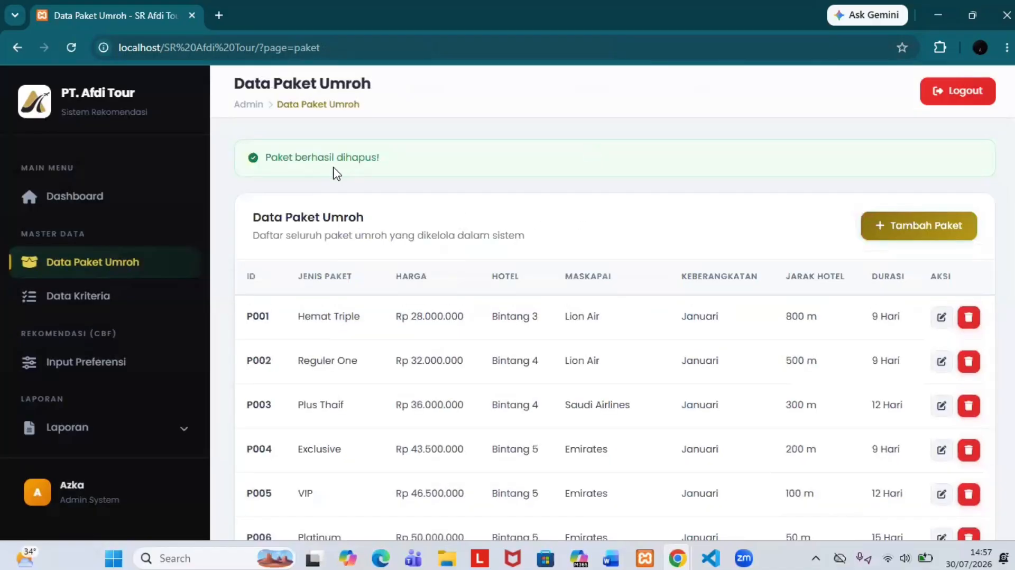
pyautogui.scroll(-20, 339, 172)
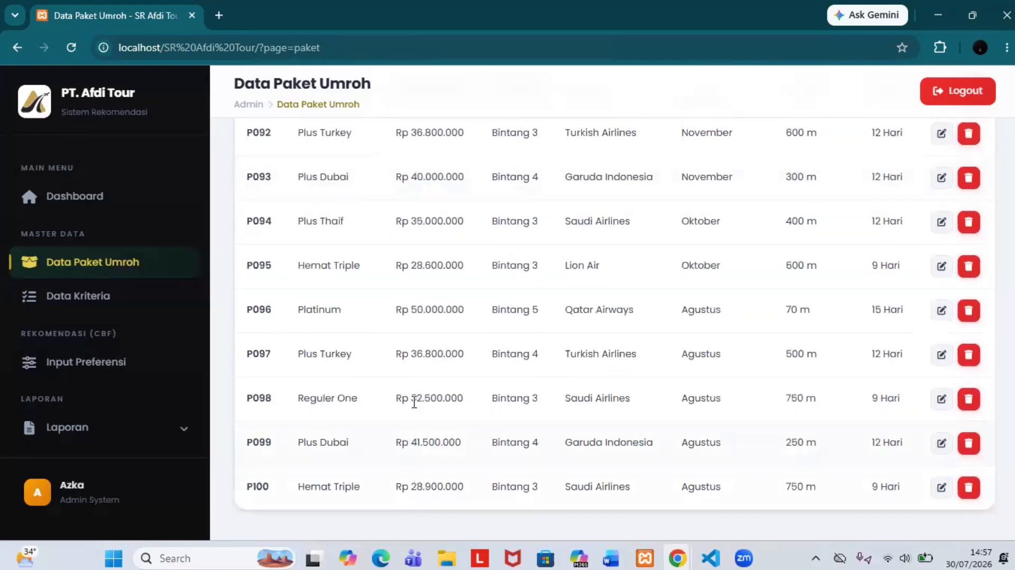
pyautogui.click(121, 202)
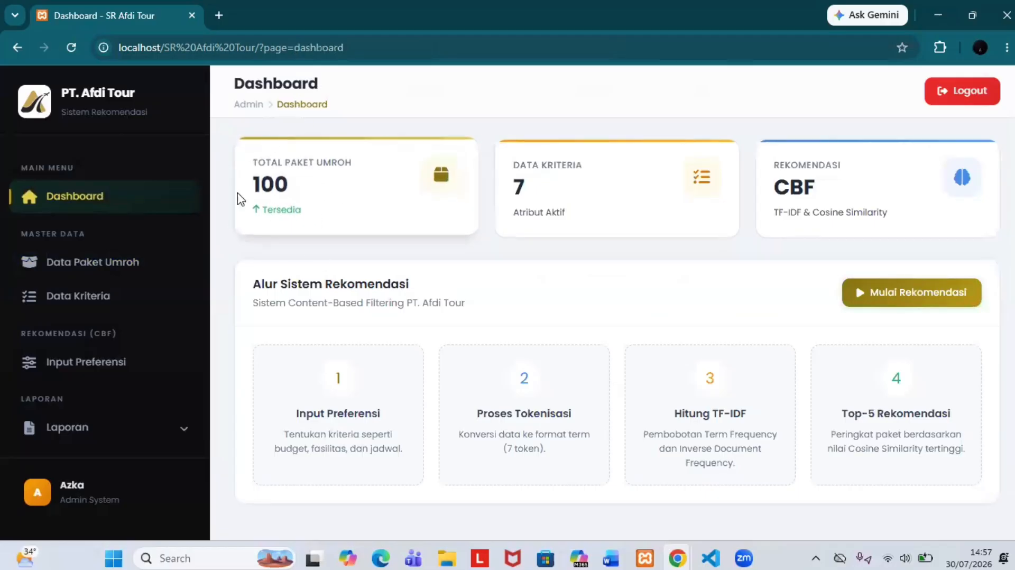
pyautogui.click(317, 218)
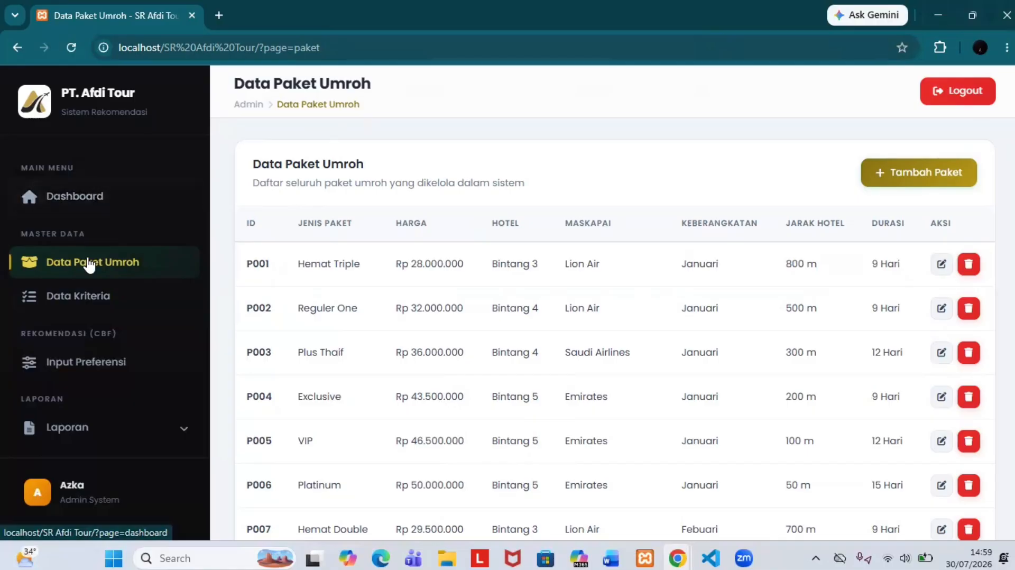
# Step: Open Data Kriteria and review the K1–K7 weights and the Kategorisasi Kriteria ranges
pyautogui.click(103, 300)
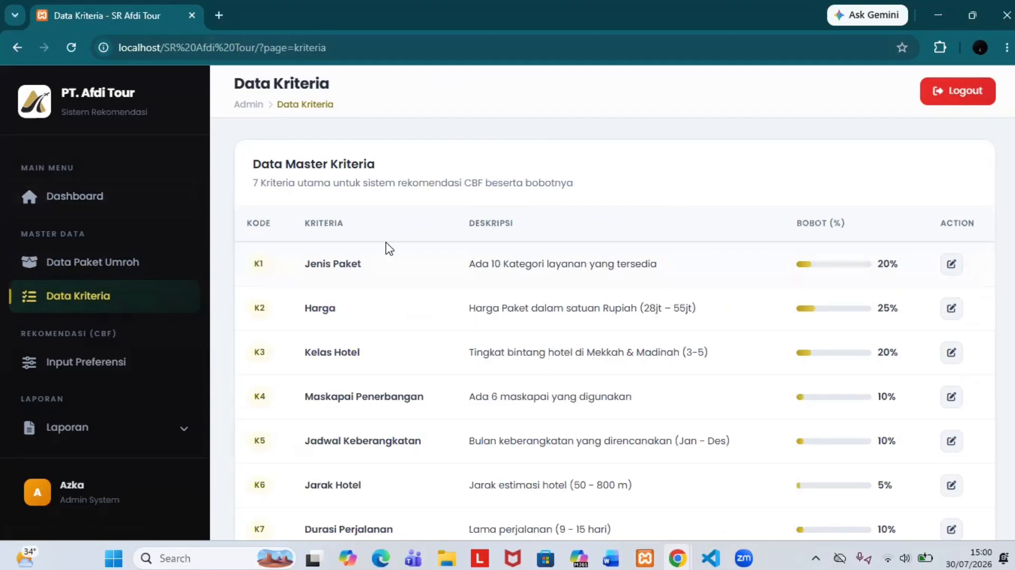
pyautogui.scroll(-1, 386, 249)
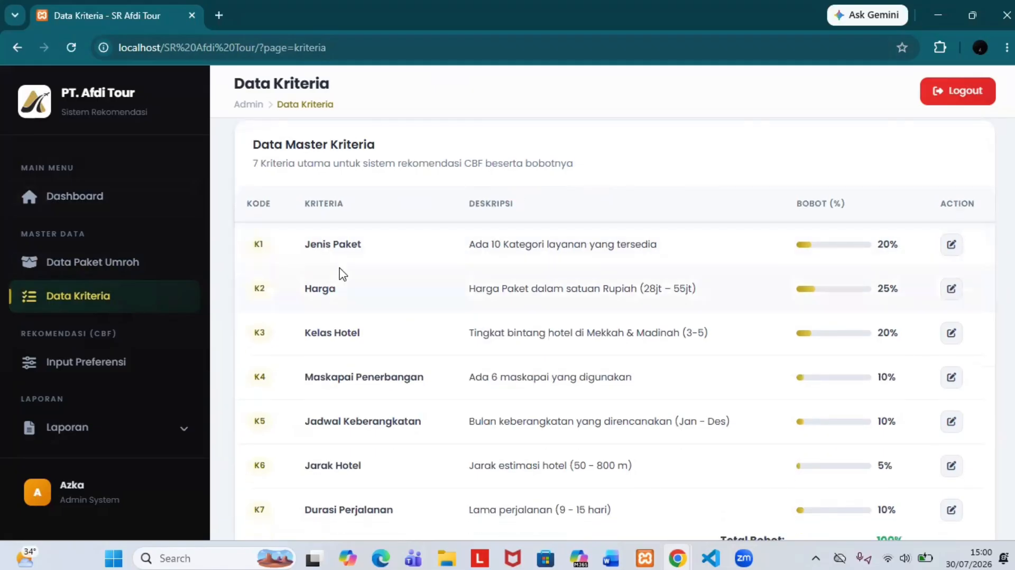
pyautogui.scroll(-1, 256, 192)
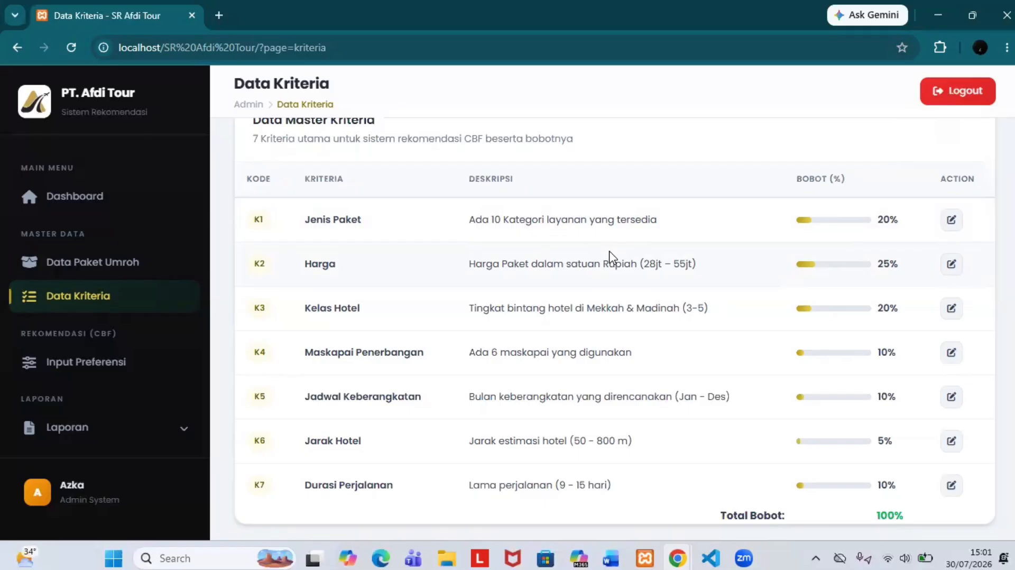
pyautogui.scroll(-1, 609, 252)
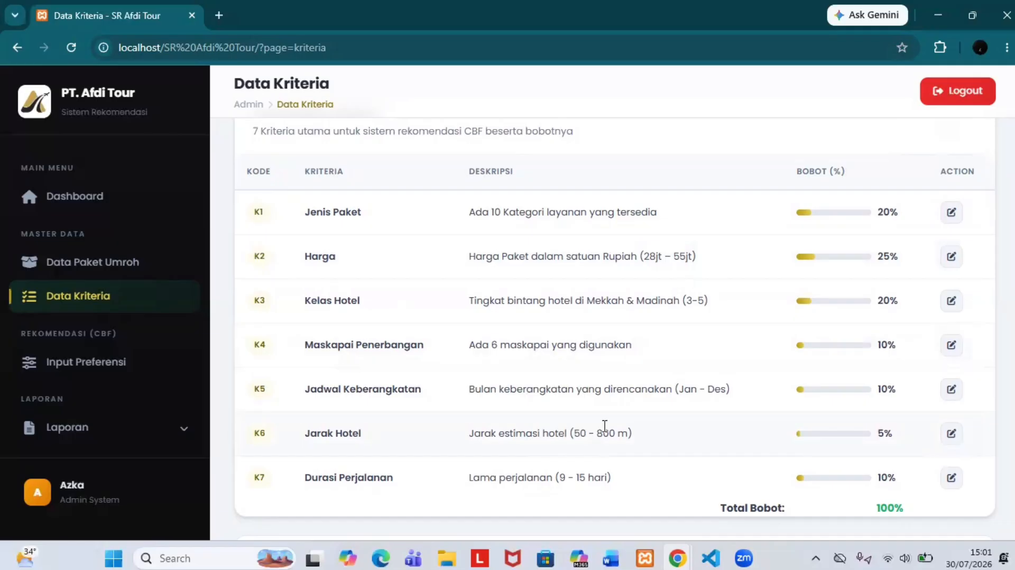
pyautogui.scroll(-1, 605, 431)
pyautogui.scroll(1, 549, 426)
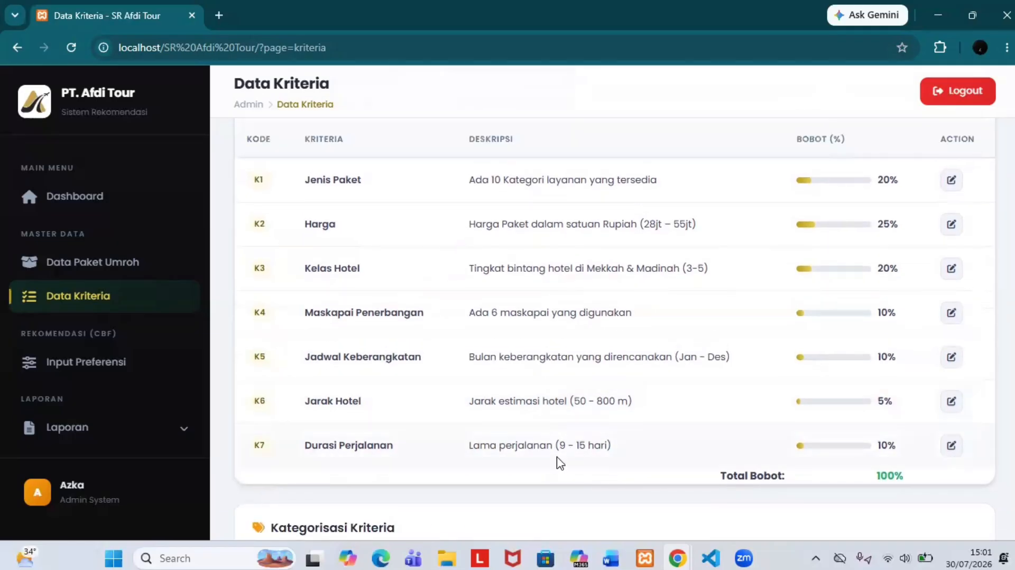
pyautogui.scroll(2, 608, 441)
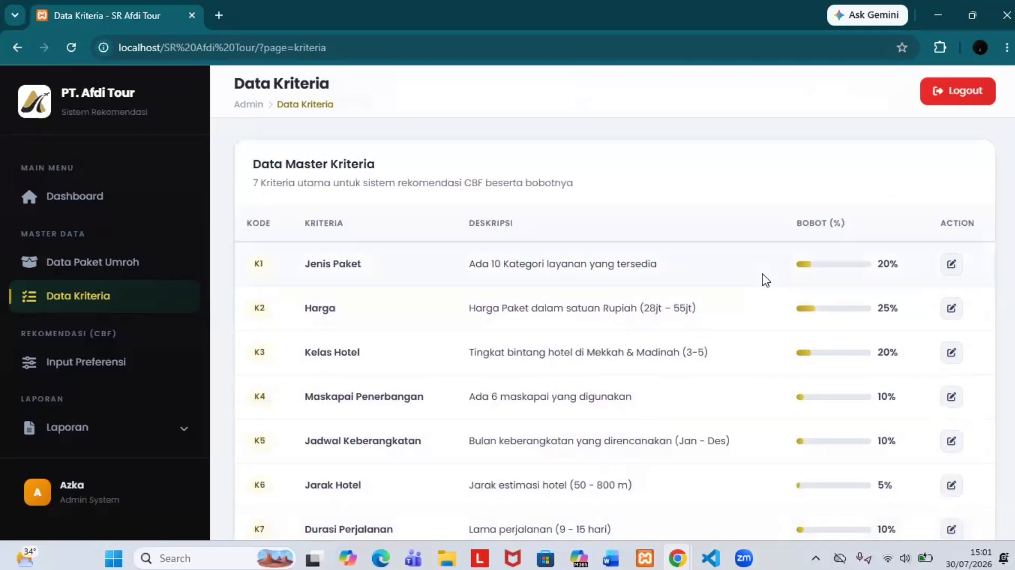
pyautogui.scroll(-2, 832, 288)
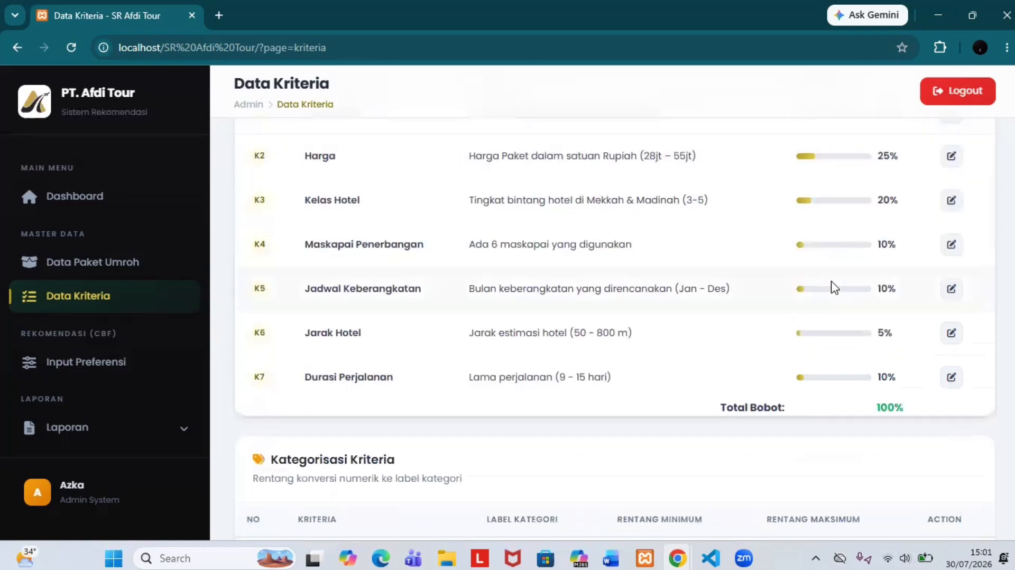
pyautogui.scroll(2, 832, 288)
pyautogui.scroll(-1, 834, 287)
pyautogui.scroll(1, 833, 288)
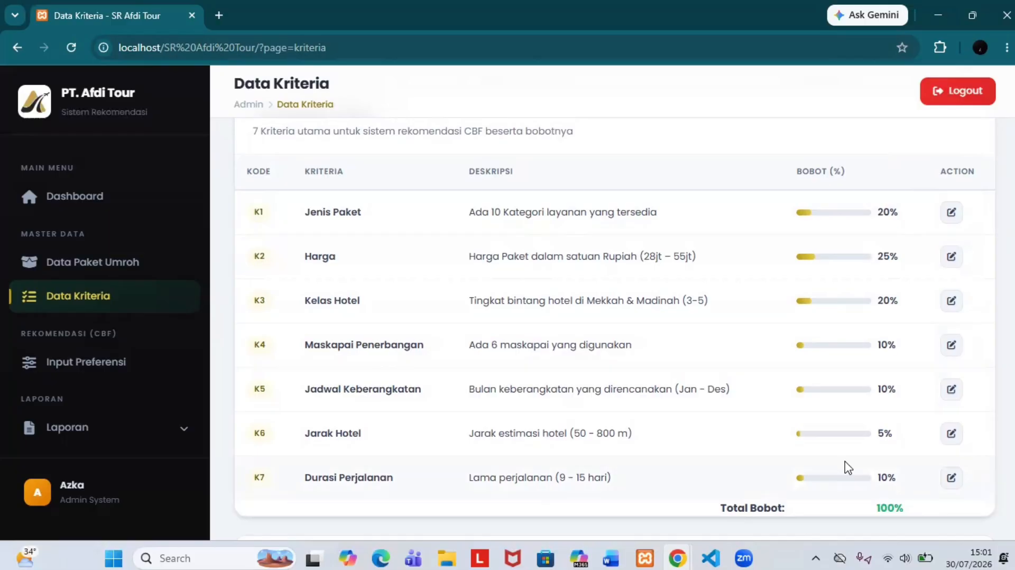
pyautogui.scroll(-5, 782, 349)
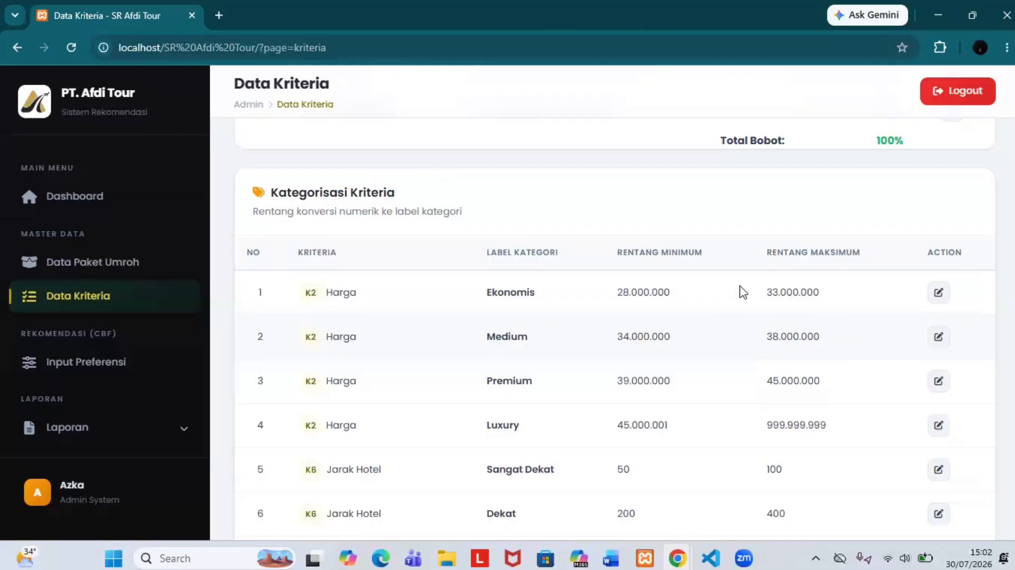
pyautogui.scroll(-2, 738, 289)
pyautogui.scroll(2, 639, 434)
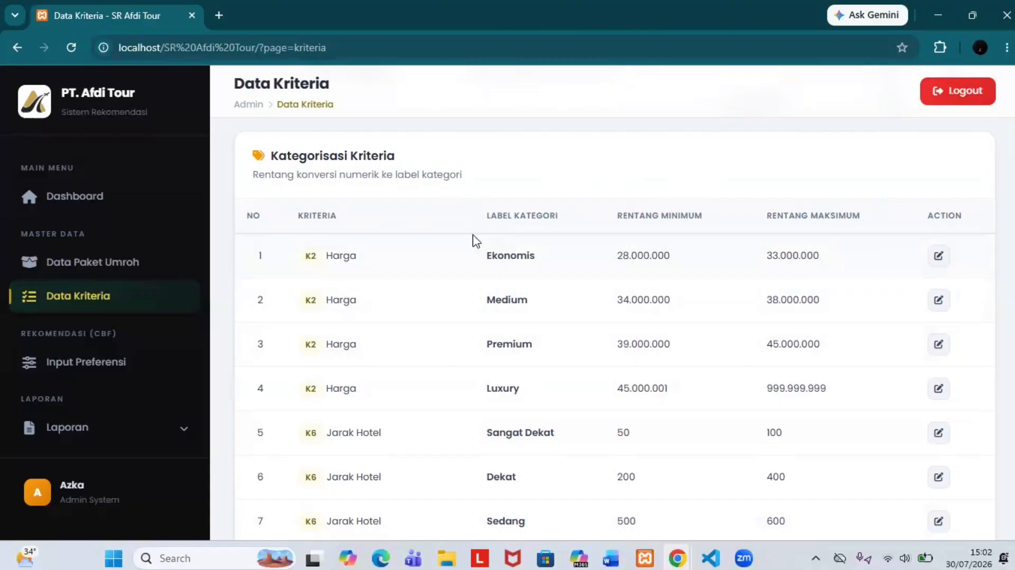
pyautogui.scroll(-1, 391, 263)
pyautogui.scroll(2, 391, 263)
pyautogui.scroll(-4, 390, 263)
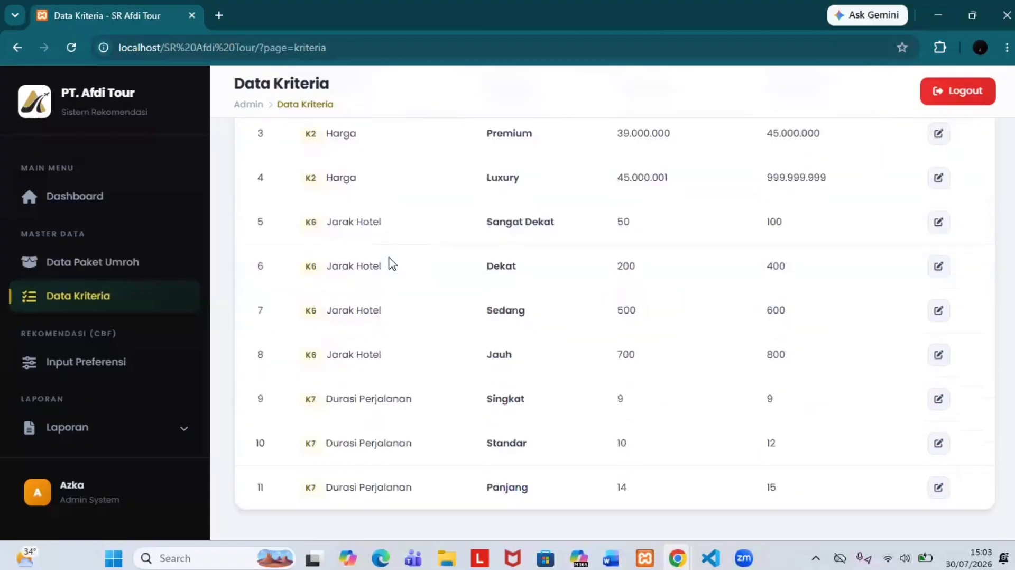
pyautogui.scroll(3, 390, 263)
pyautogui.scroll(-2, 391, 263)
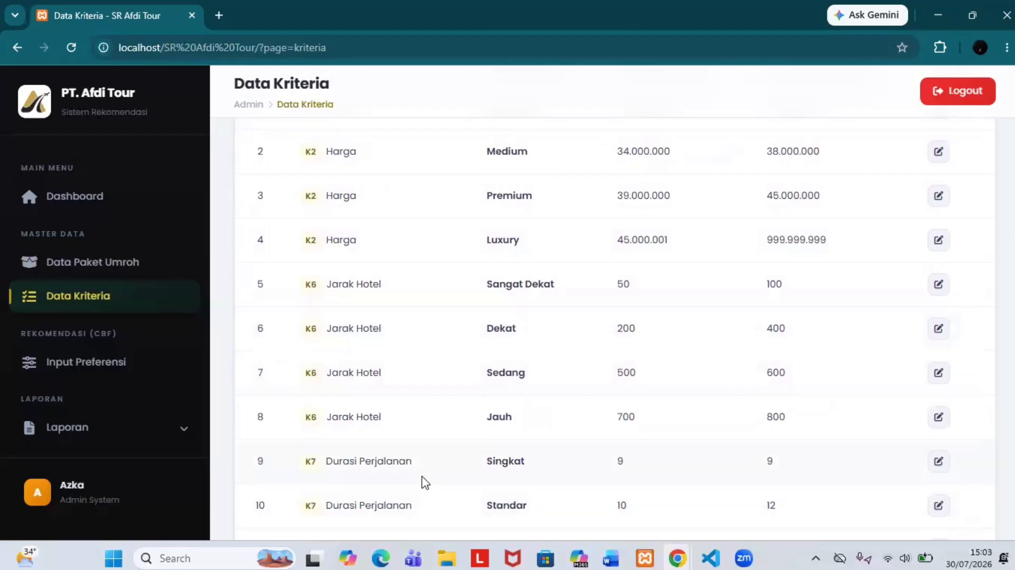
pyautogui.scroll(2, 422, 481)
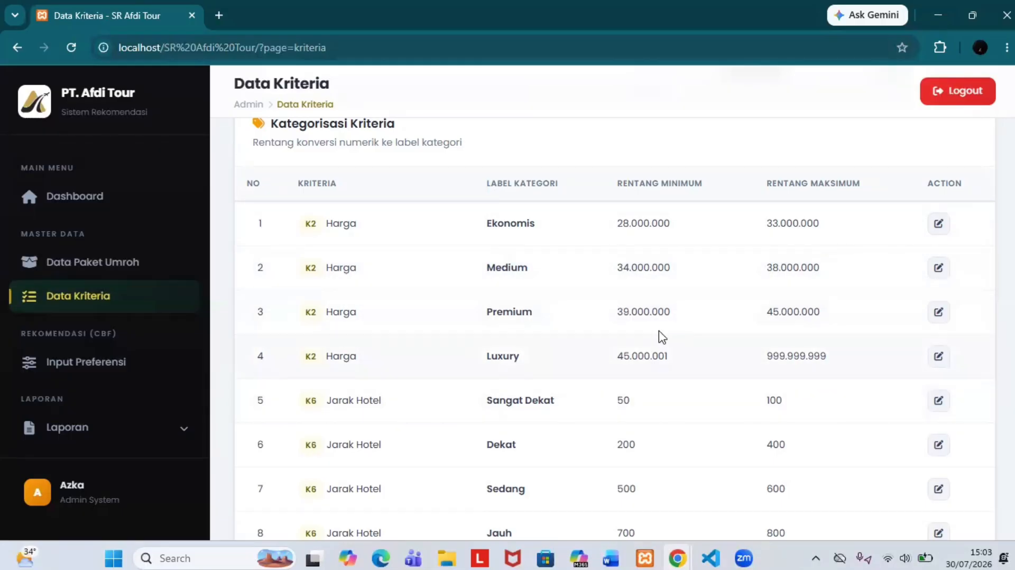
pyautogui.scroll(-2, 677, 348)
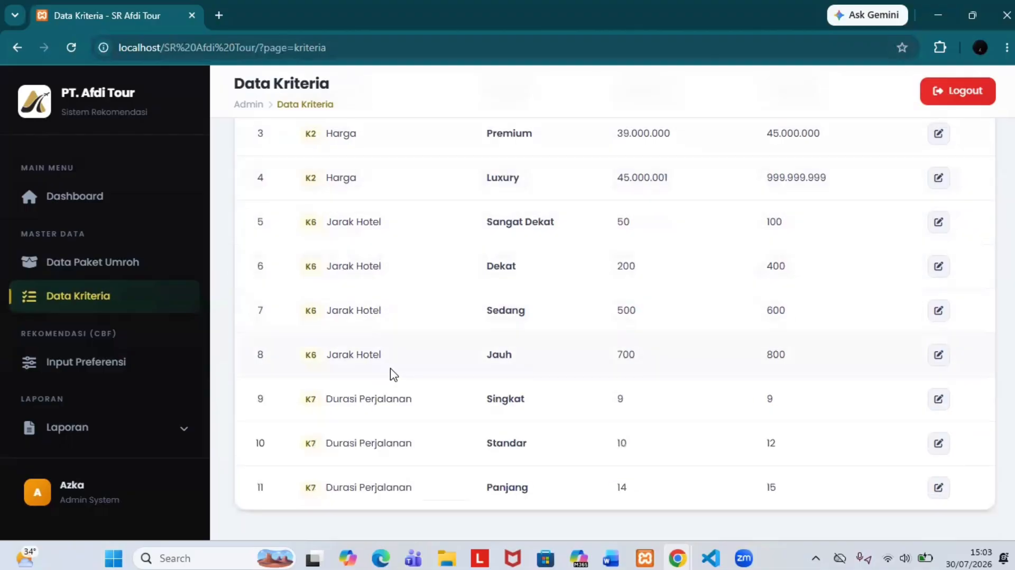
pyautogui.scroll(1, 431, 385)
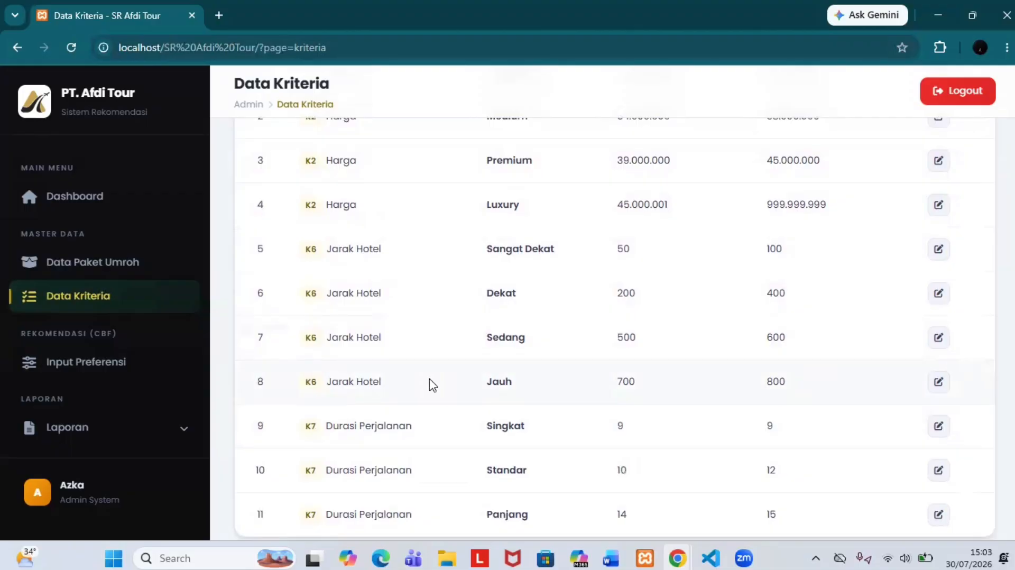
pyautogui.scroll(2, 587, 278)
pyautogui.scroll(2, 531, 339)
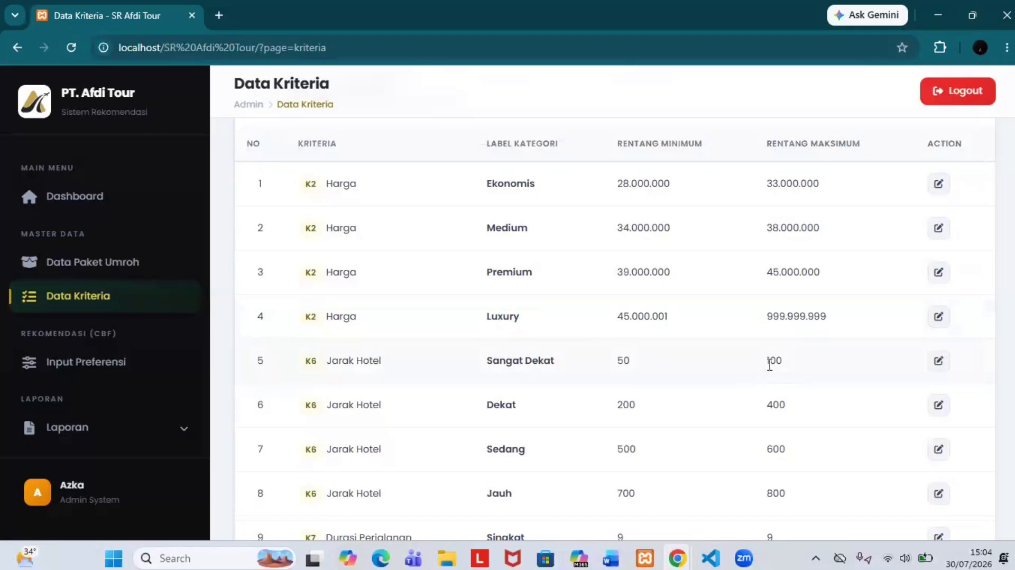
pyautogui.scroll(-1, 770, 358)
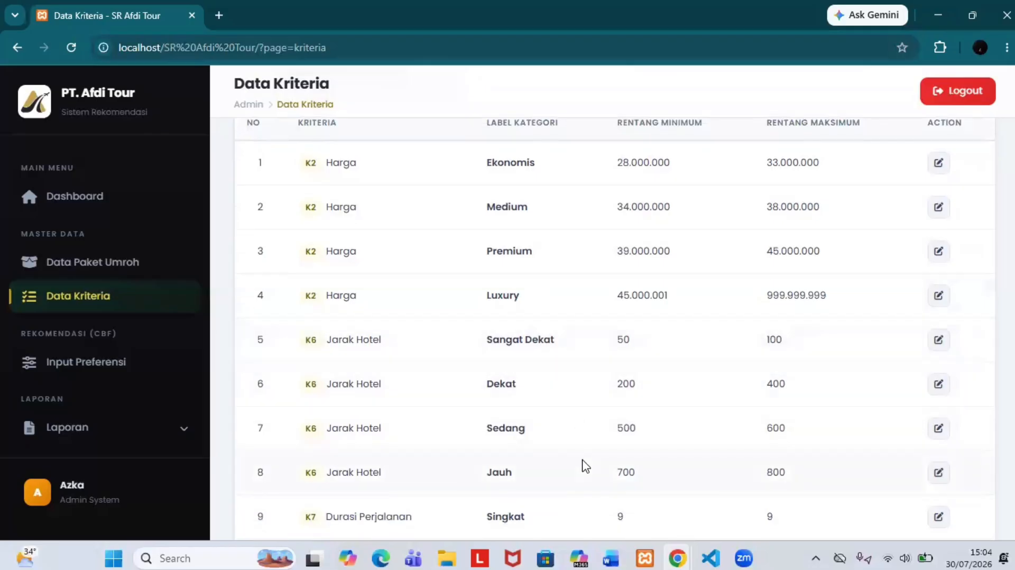
pyautogui.scroll(-2, 585, 466)
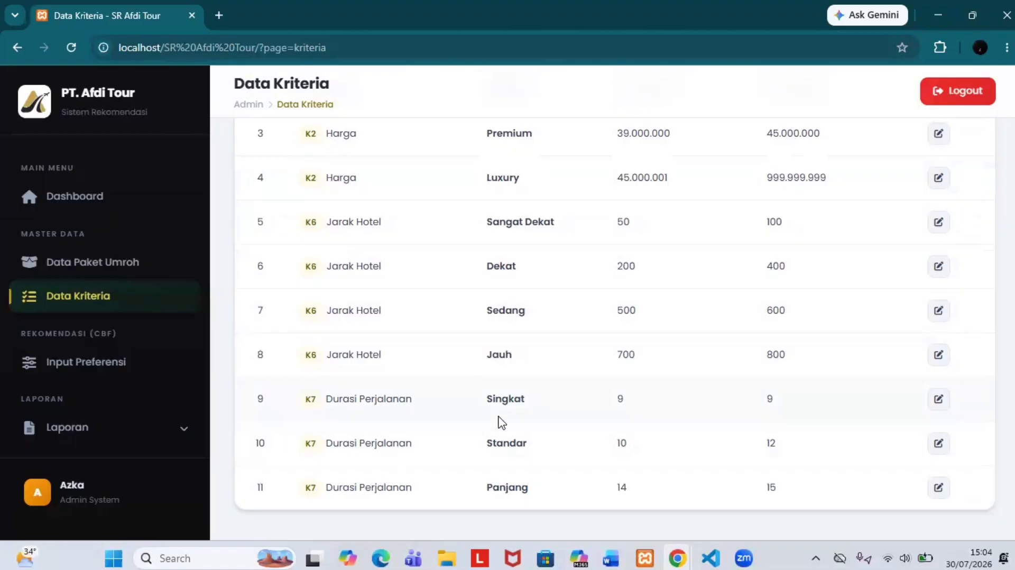
pyautogui.scroll(3, 501, 421)
pyautogui.scroll(-2, 499, 421)
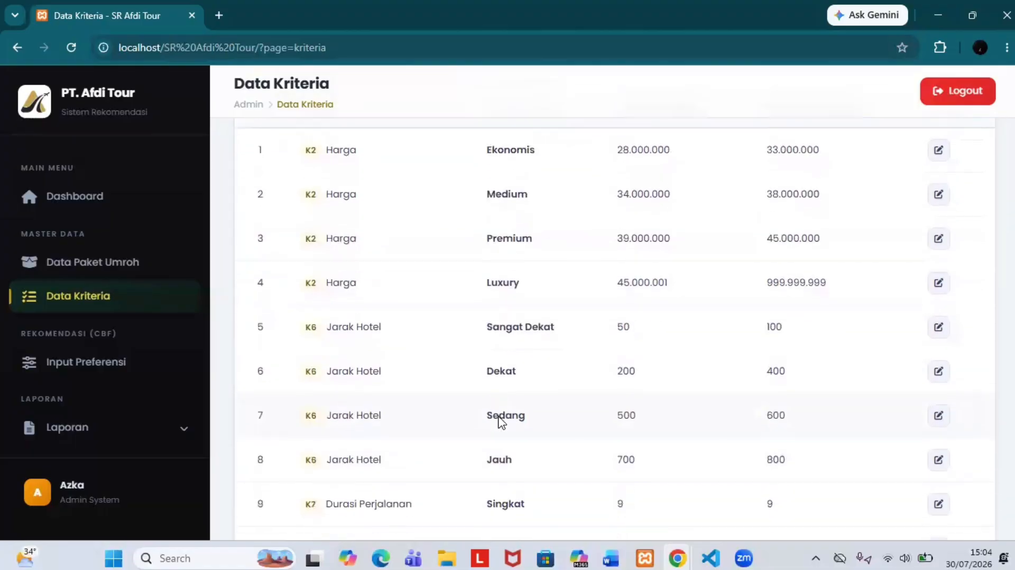
pyautogui.scroll(2, 635, 473)
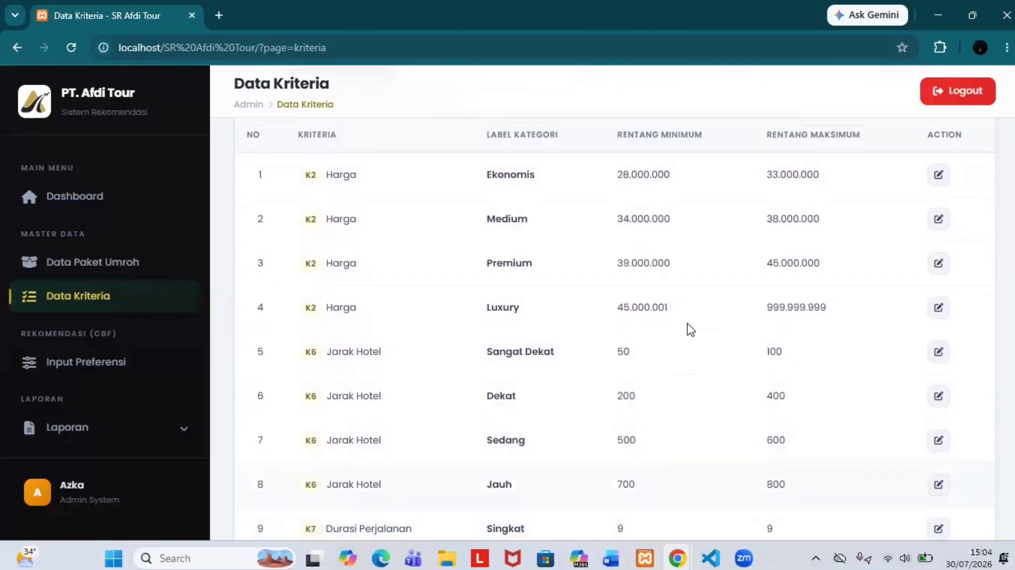
pyautogui.scroll(-2, 687, 514)
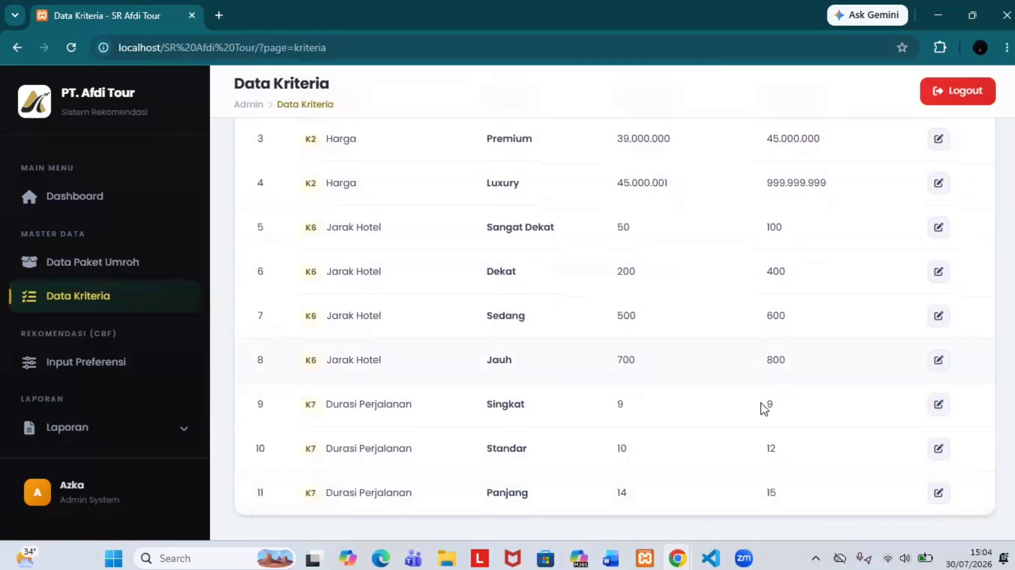
pyautogui.scroll(3, 770, 392)
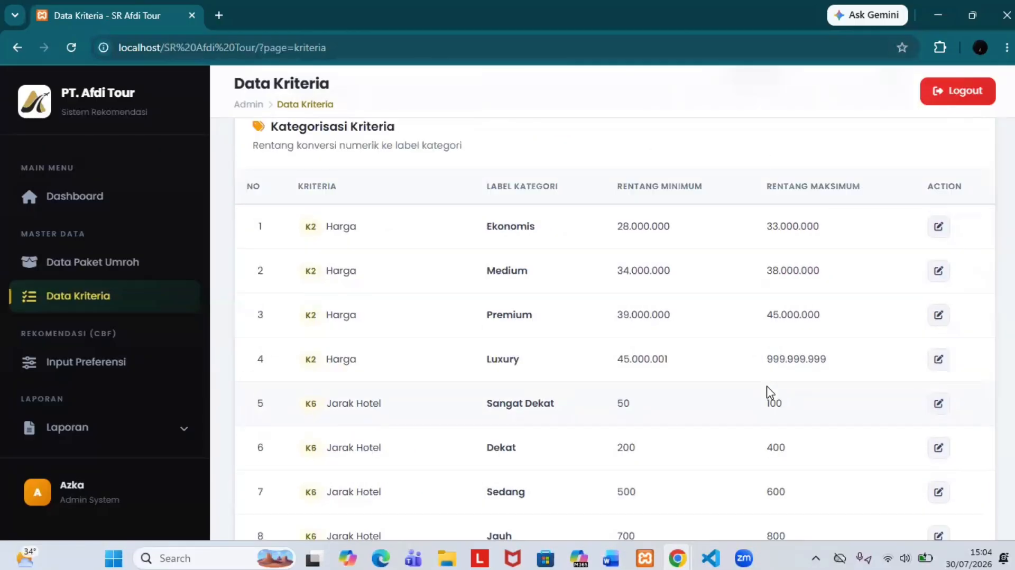
pyautogui.scroll(1, 807, 354)
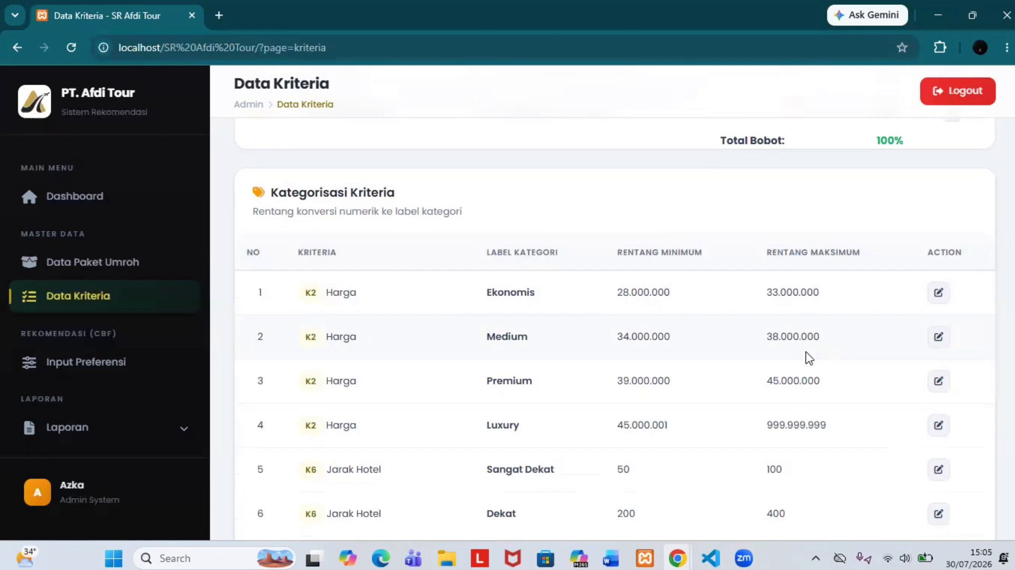
pyautogui.scroll(8, 977, 219)
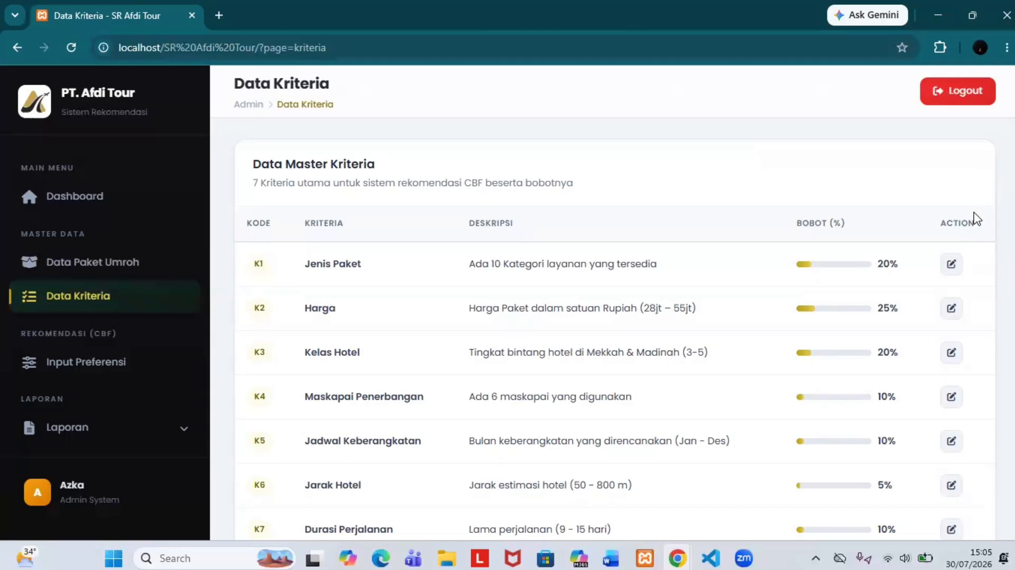
pyautogui.scroll(-1, 977, 219)
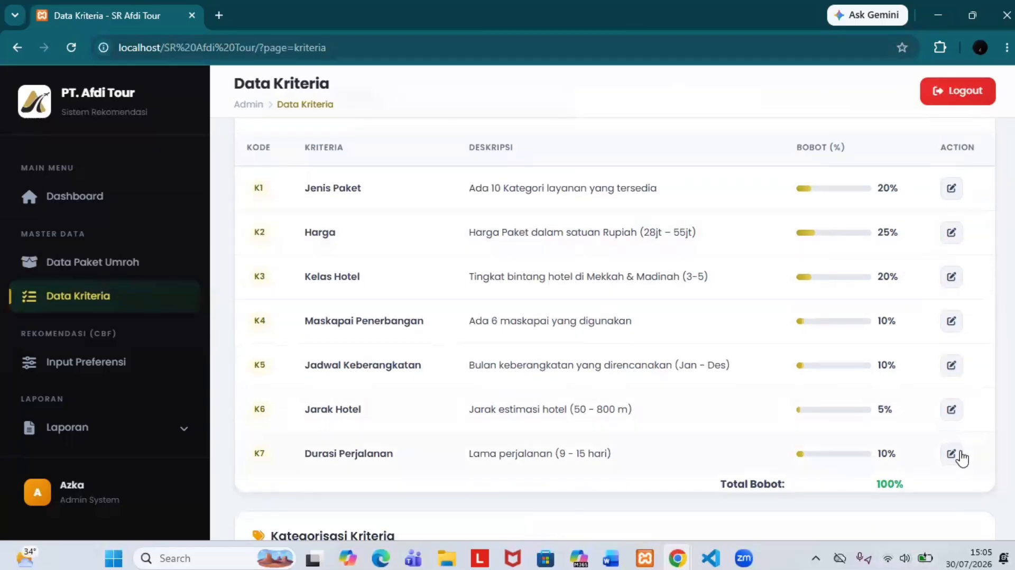
pyautogui.scroll(1, 988, 220)
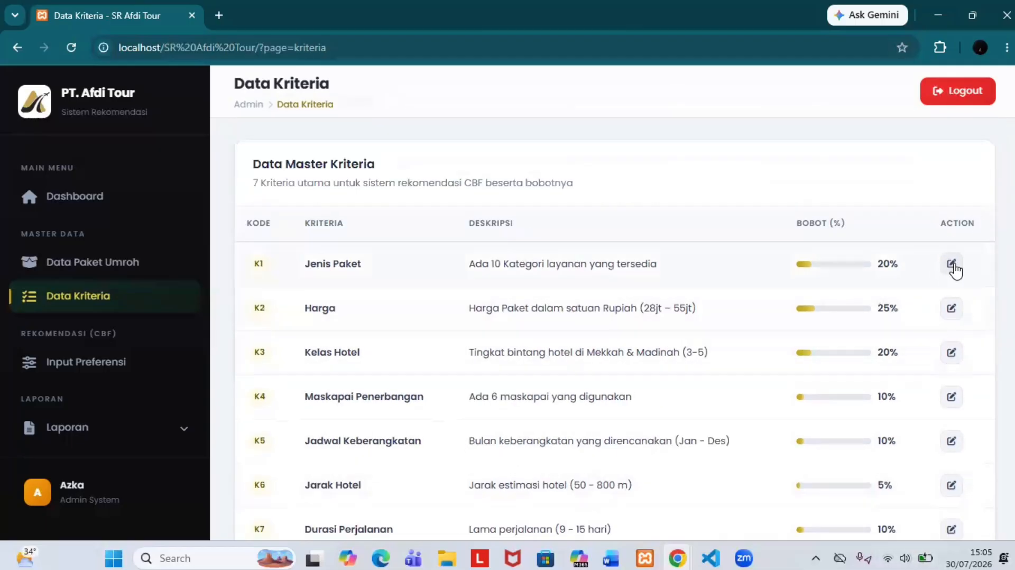
# Step: Change K1 Jenis Paket's Bobot (%) from 20,00 to 10,00 and save it
pyautogui.click(960, 272)
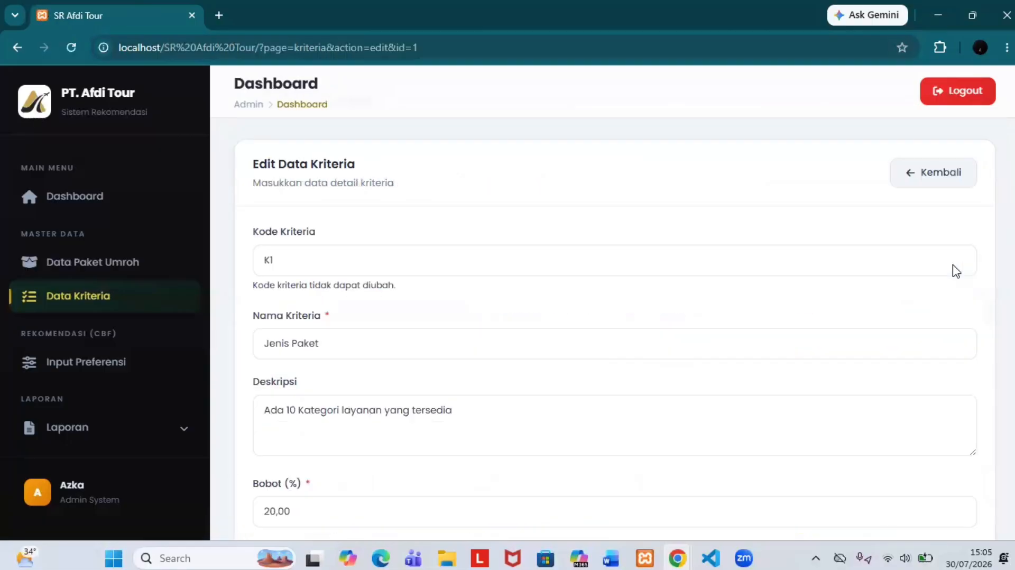
pyautogui.scroll(-2, 680, 211)
pyautogui.scroll(2, 681, 211)
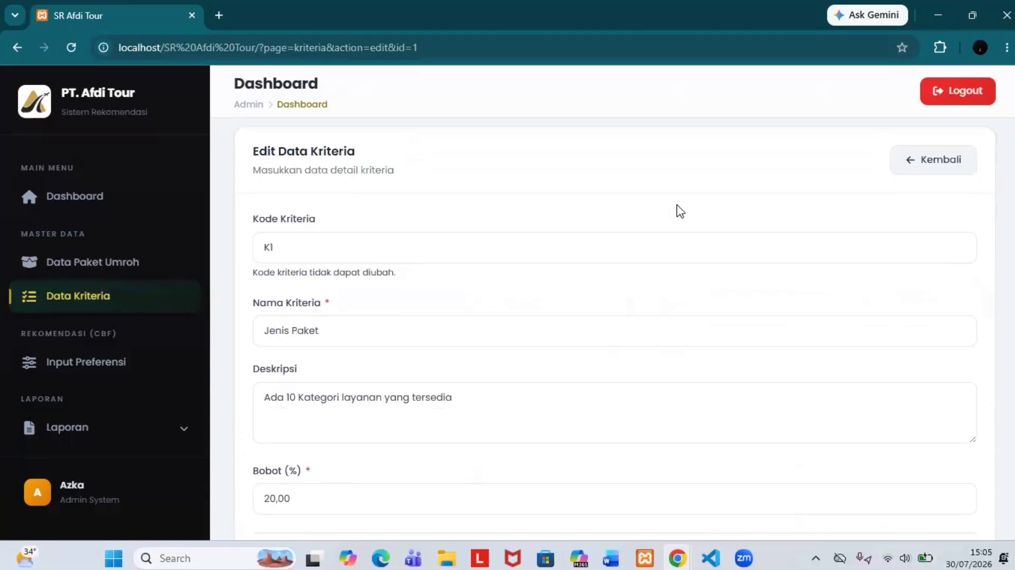
pyautogui.scroll(-2, 680, 211)
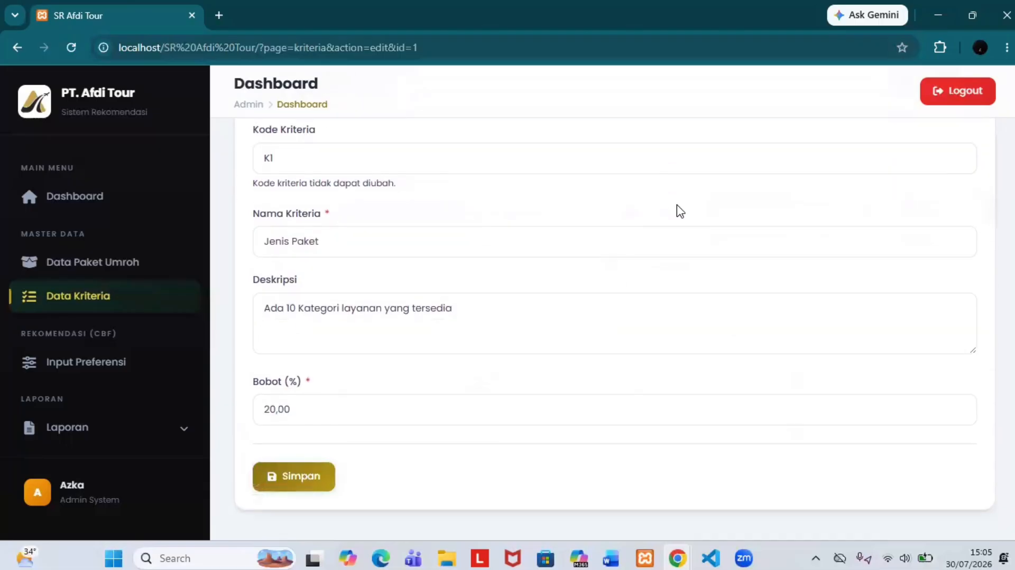
pyautogui.scroll(2, 549, 234)
pyautogui.scroll(-2, 363, 329)
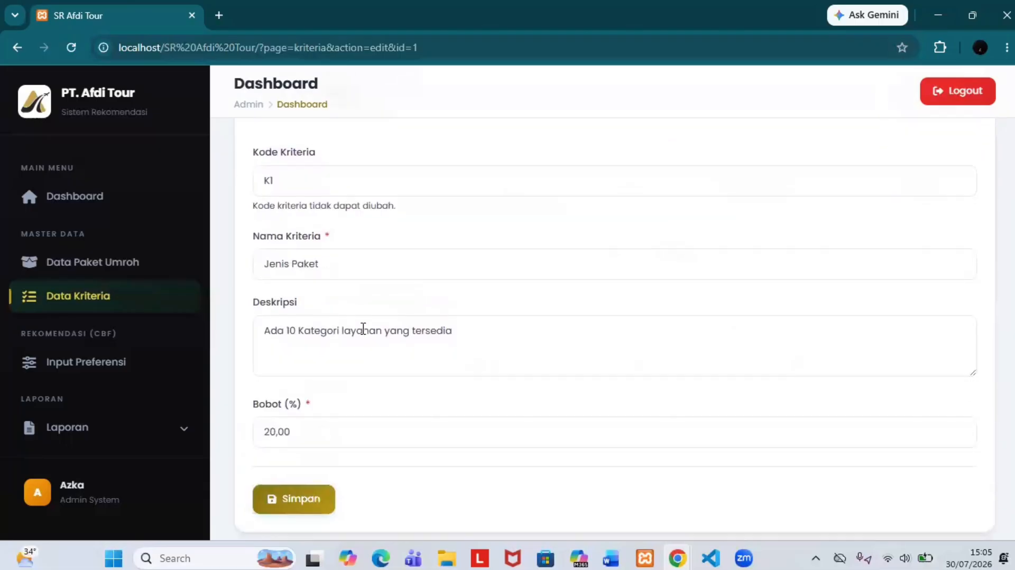
pyautogui.click(326, 426)
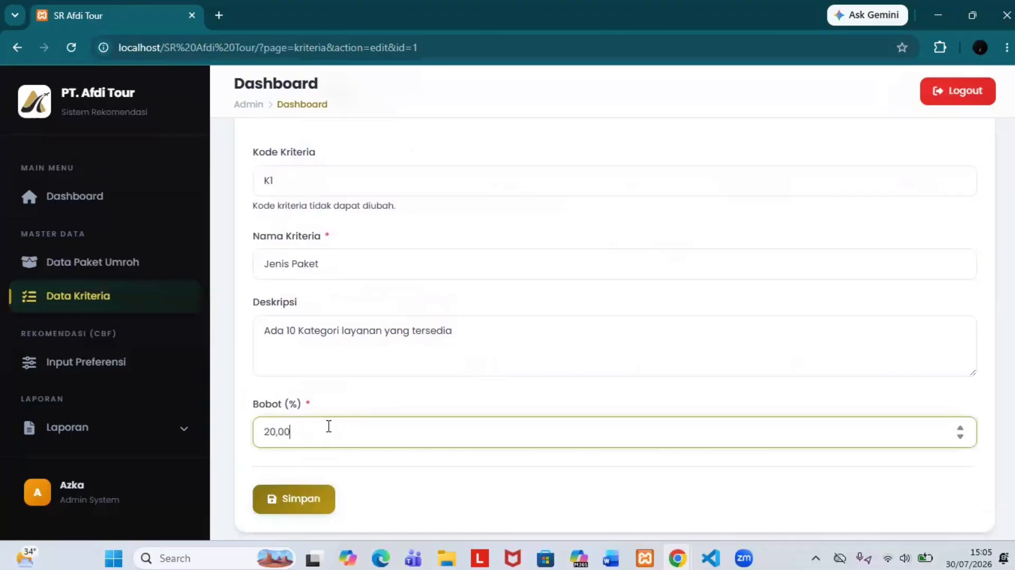
pyautogui.press('BackSpace')
pyautogui.press('BackSpace')
pyautogui.press('BackSpace')
pyautogui.press('BackSpace')
pyautogui.press('BackSpace')
pyautogui.write('10,00')
pyautogui.scroll(-1, 312, 455)
pyautogui.click(300, 483)
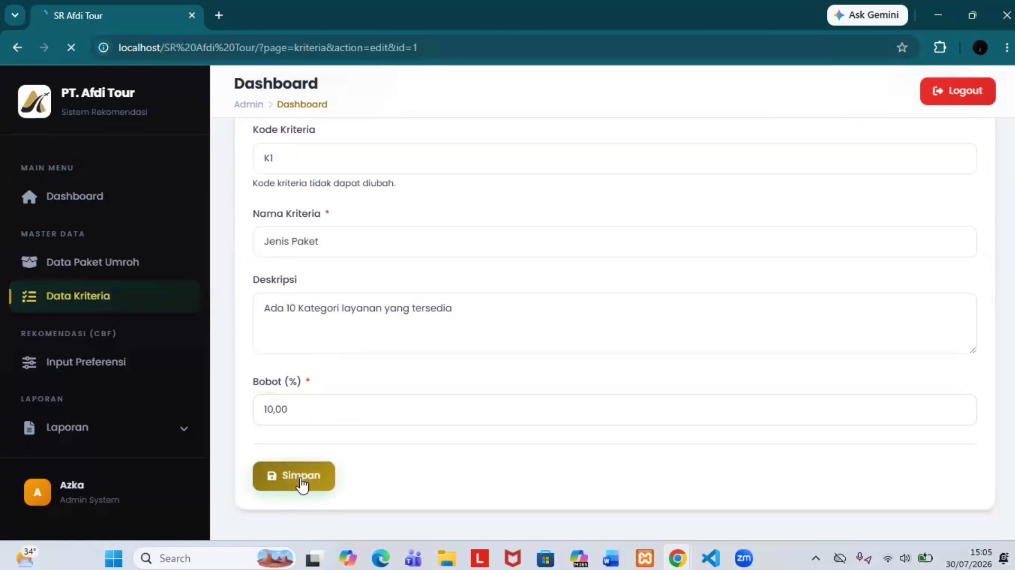
# Step: Confirm K1 now shows 10% and Total Bobot is 90%, then go to Input Preferensi
pyautogui.scroll(-1, 673, 399)
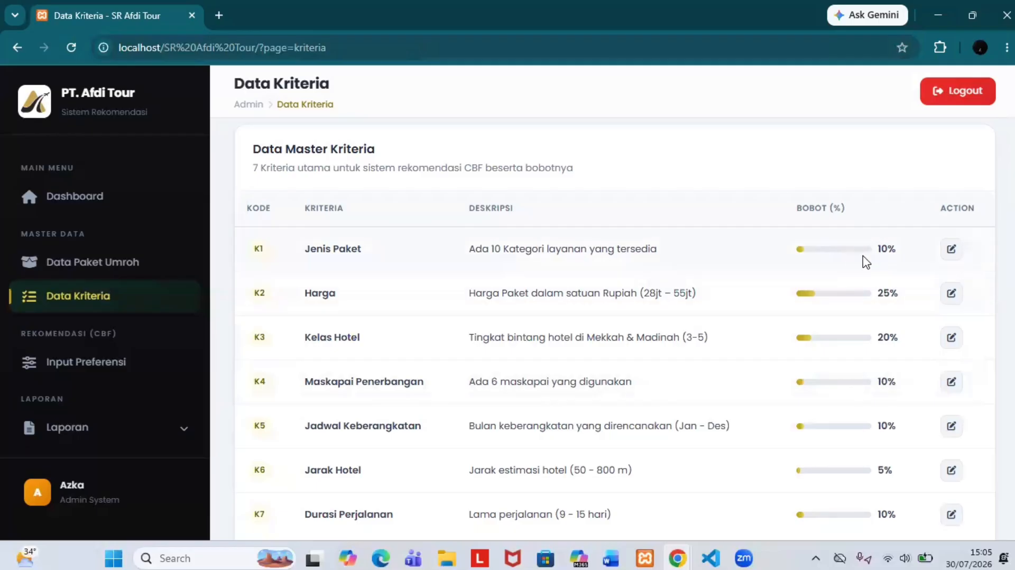
pyautogui.scroll(-1, 862, 262)
pyautogui.scroll(-1, 866, 261)
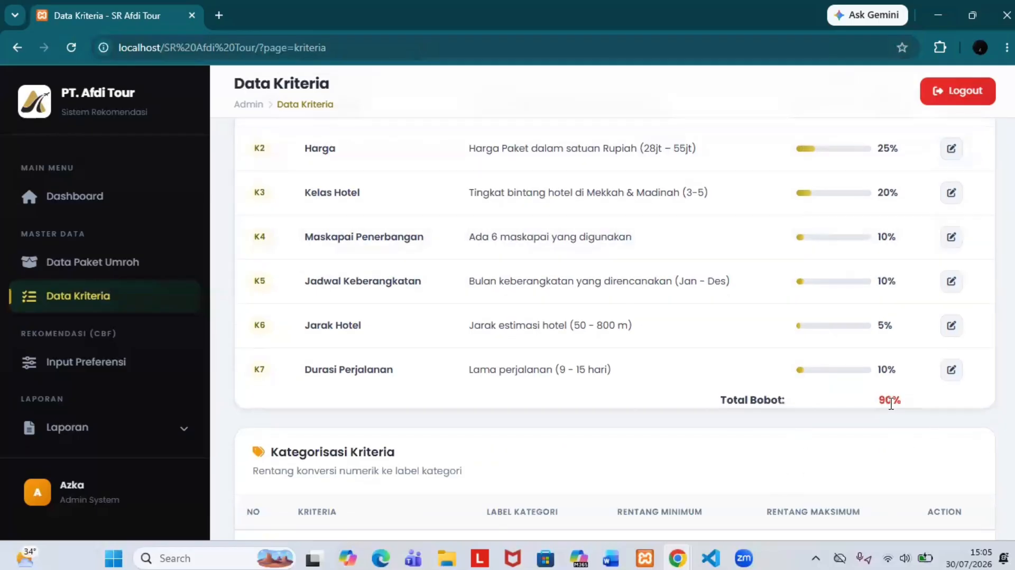
pyautogui.scroll(2, 891, 397)
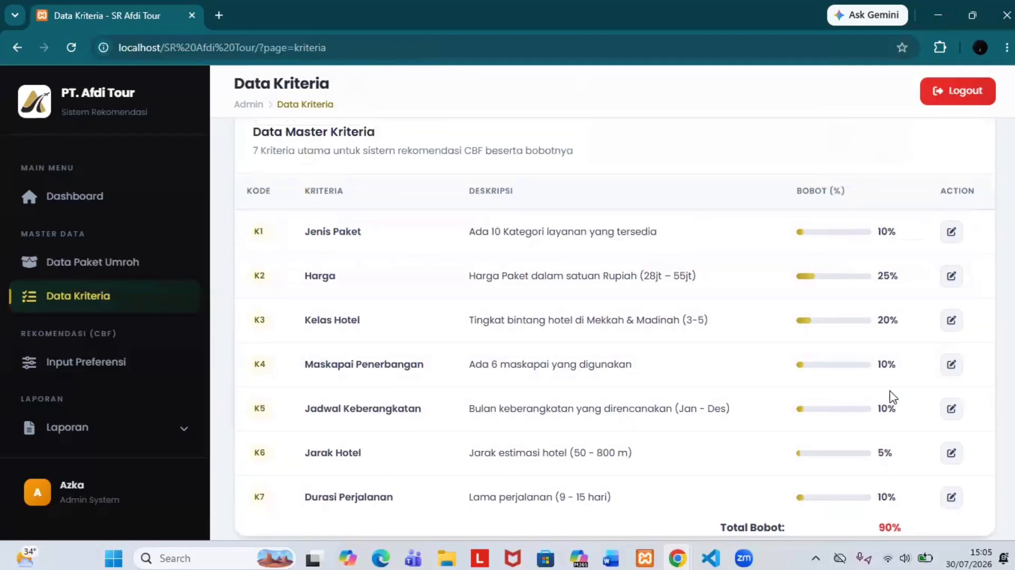
pyautogui.scroll(-5, 893, 397)
pyautogui.scroll(2, 861, 313)
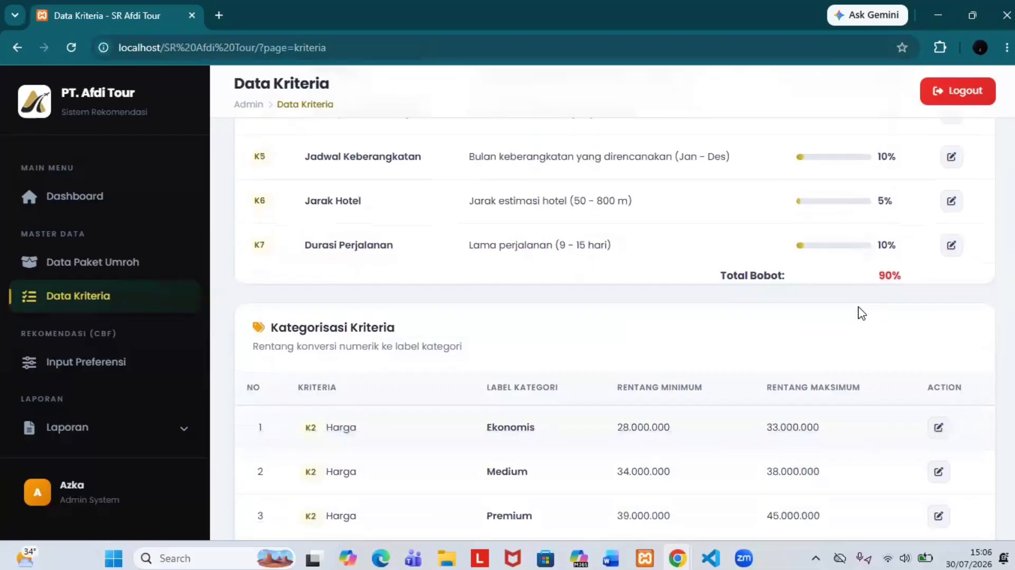
pyautogui.scroll(-3, 861, 312)
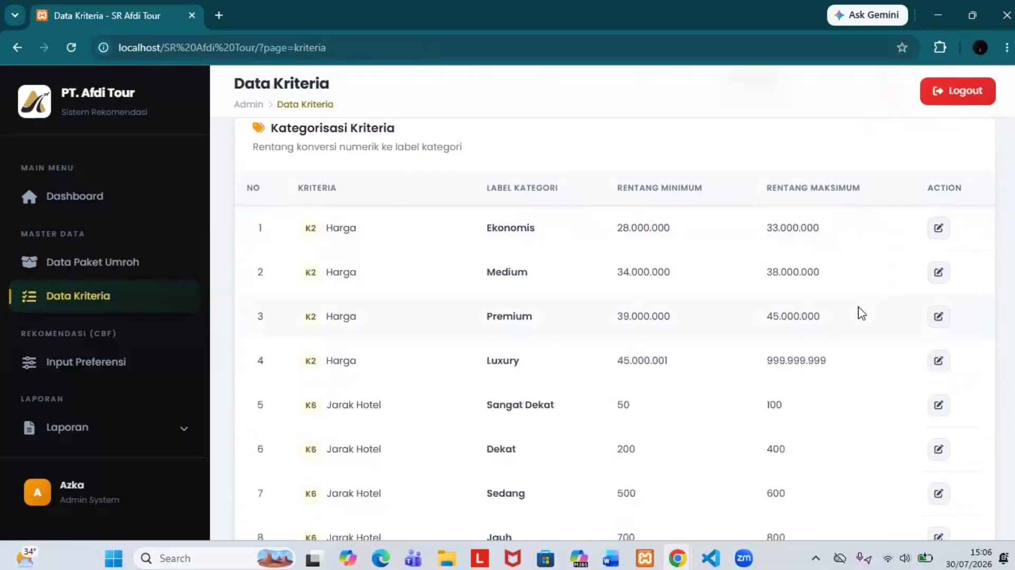
pyautogui.scroll(4, 861, 312)
pyautogui.scroll(3, 857, 313)
pyautogui.scroll(-7, 722, 285)
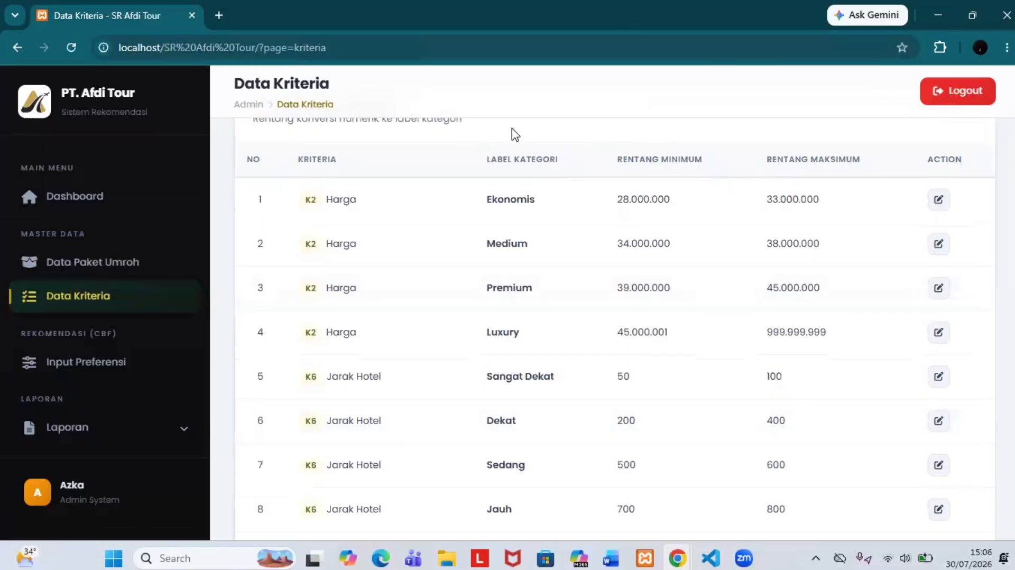
pyautogui.click(106, 362)
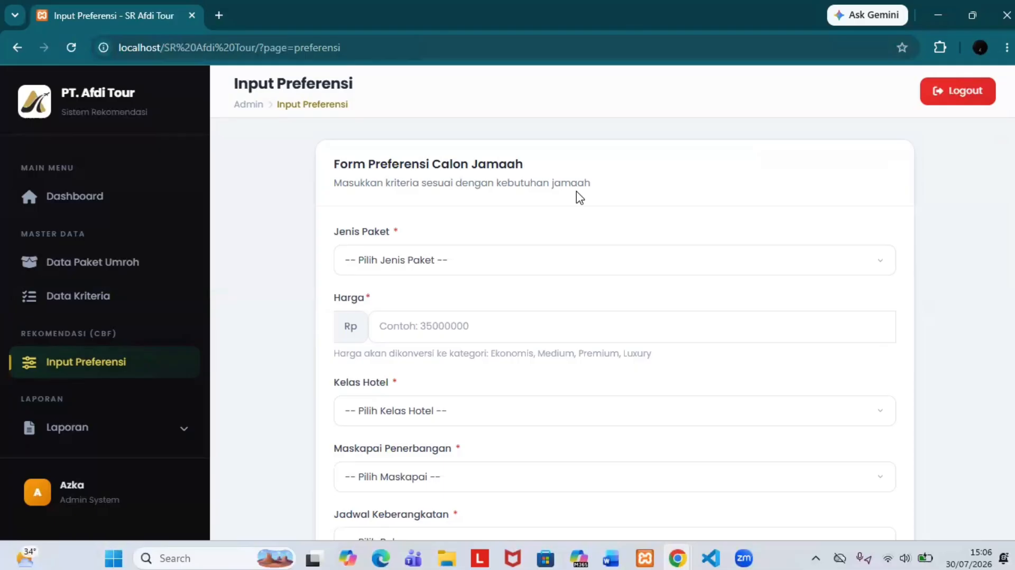
pyautogui.scroll(-5, 581, 198)
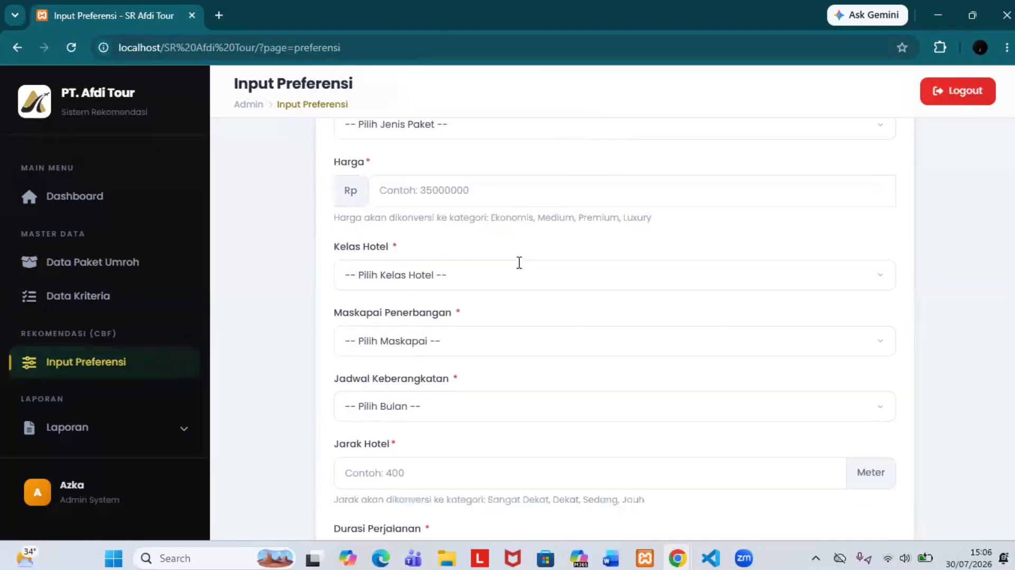
pyautogui.scroll(4, 521, 268)
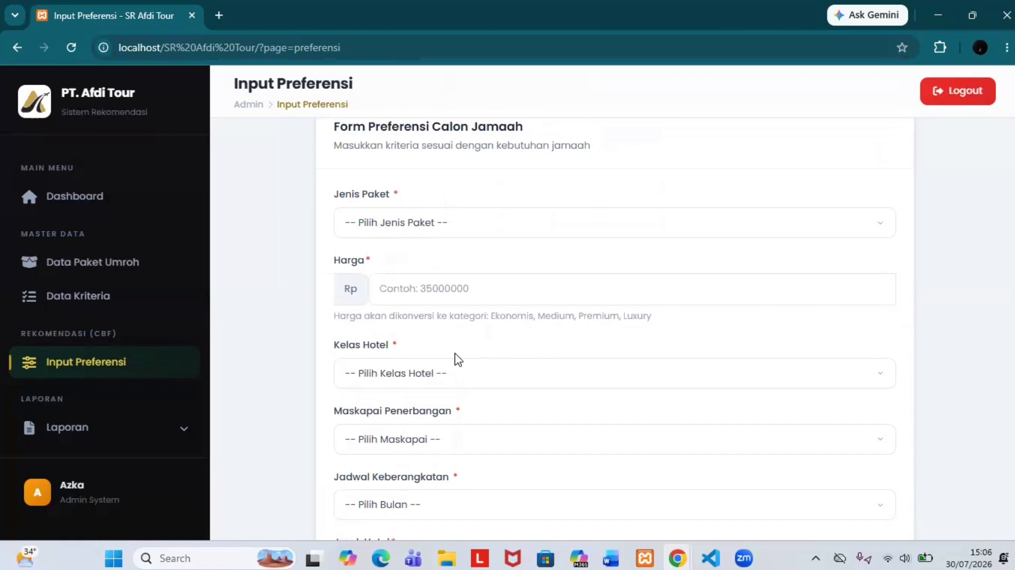
pyautogui.scroll(-2, 455, 359)
pyautogui.scroll(-2, 456, 359)
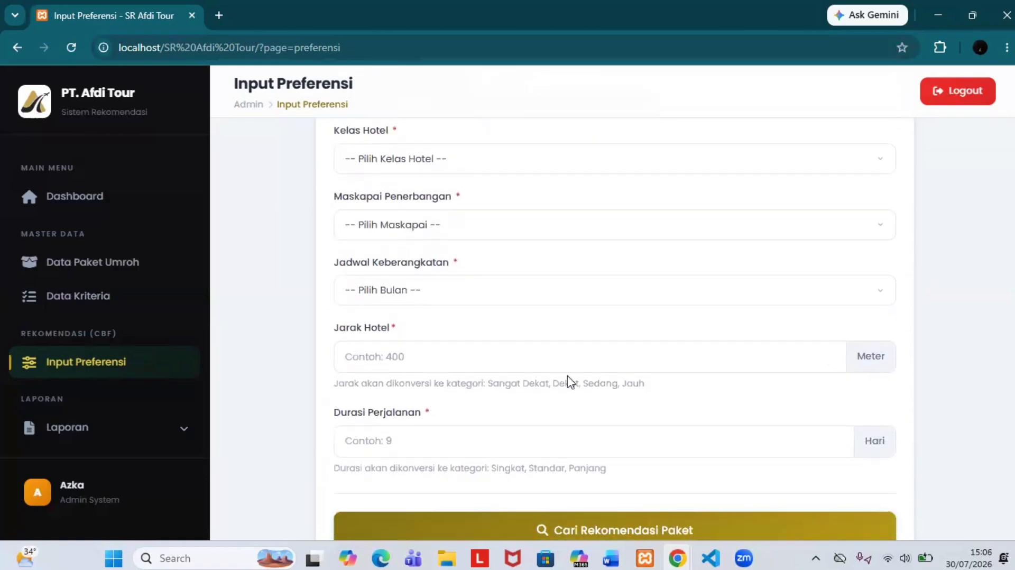
pyautogui.scroll(4, 569, 384)
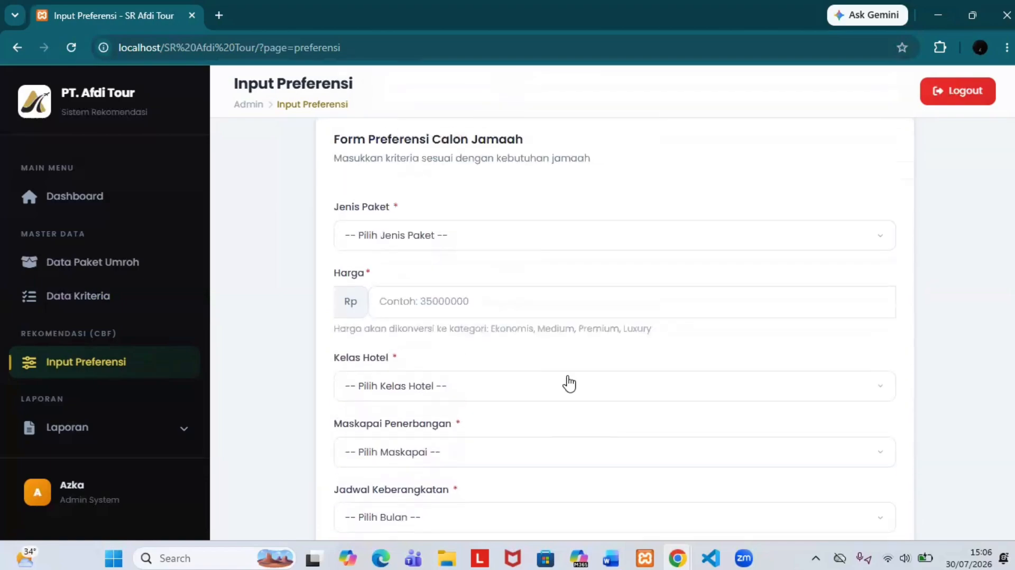
pyautogui.click(585, 261)
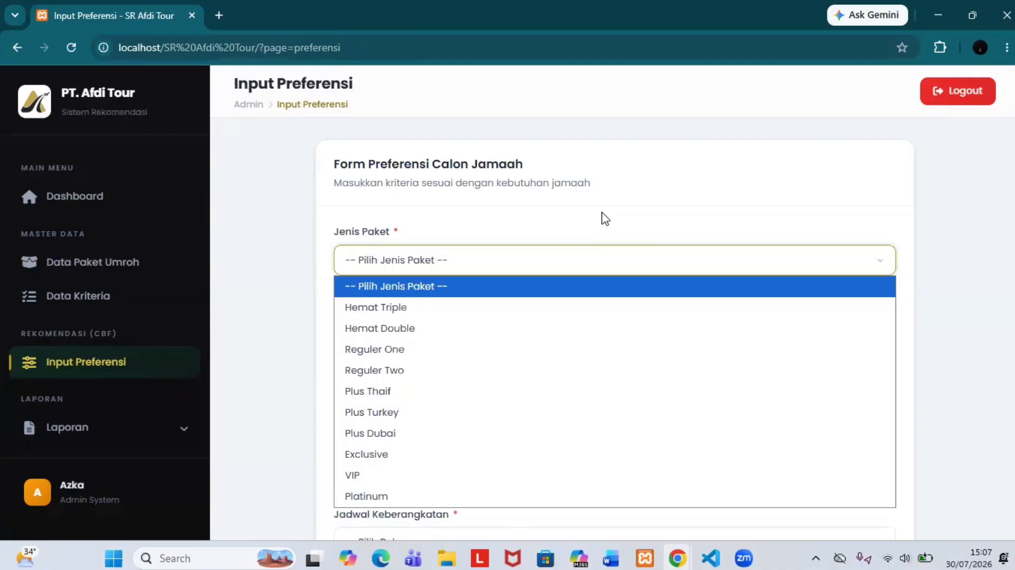
pyautogui.click(606, 218)
pyautogui.scroll(-1, 528, 249)
pyautogui.click(473, 270)
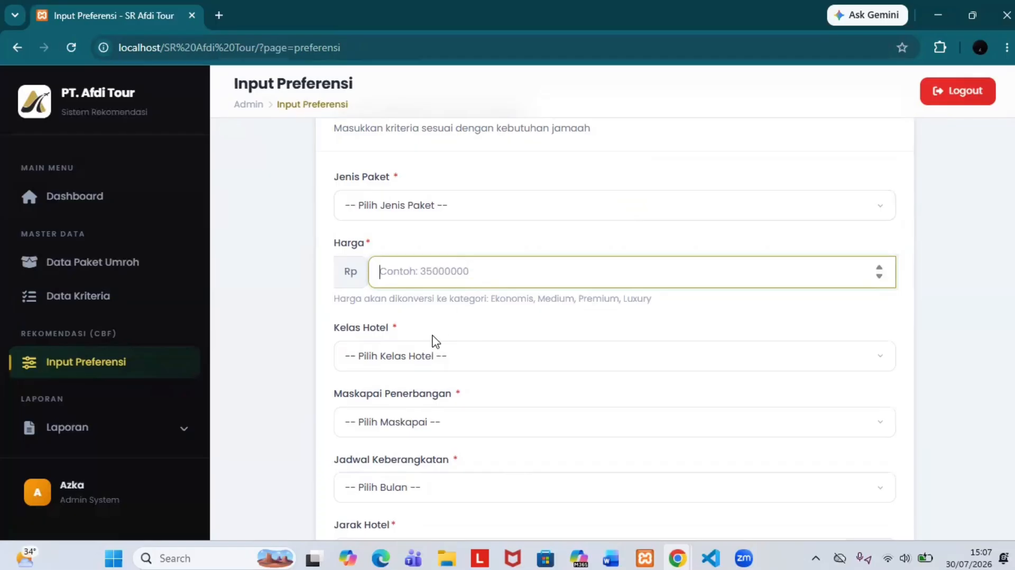
pyautogui.click(433, 355)
pyautogui.scroll(-1, 435, 357)
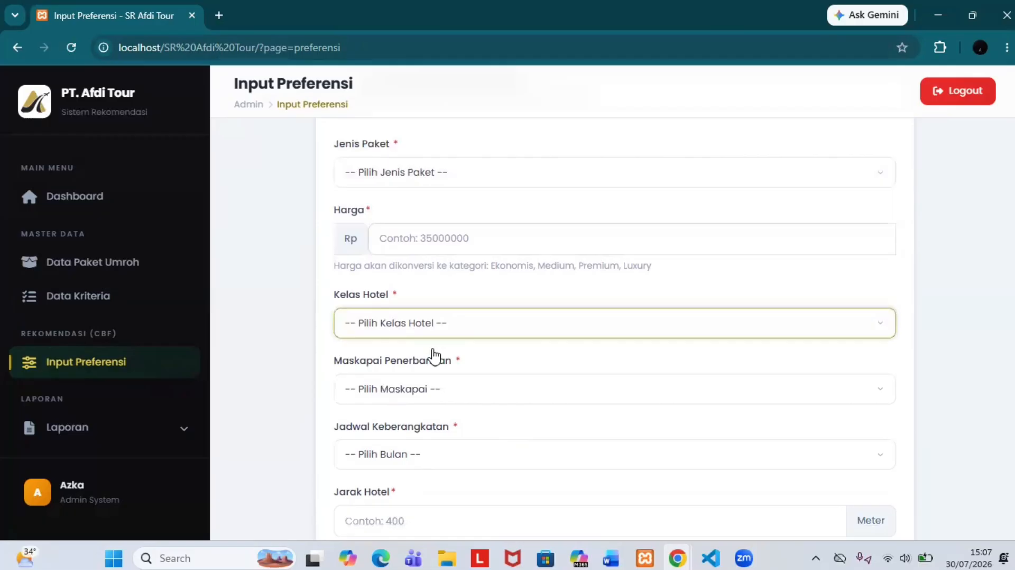
pyautogui.click(452, 322)
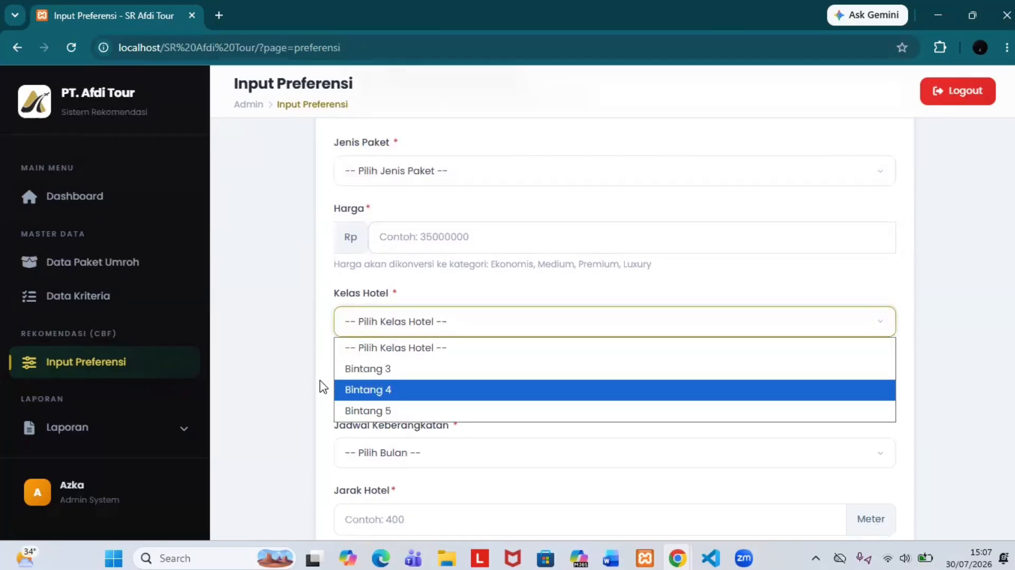
pyautogui.click(303, 368)
pyautogui.scroll(-2, 303, 368)
pyautogui.click(419, 300)
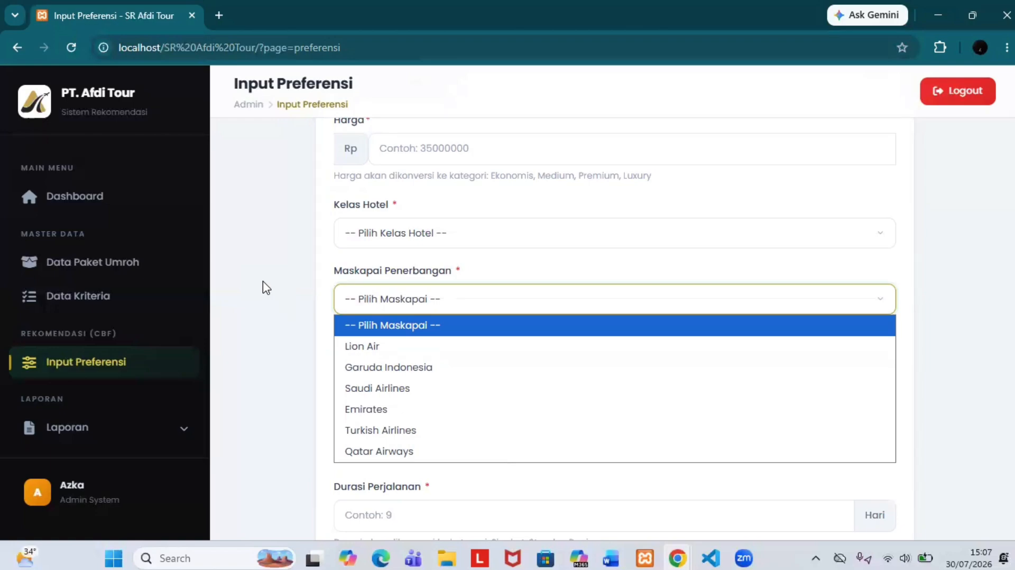
pyautogui.click(308, 396)
pyautogui.scroll(-1, 308, 397)
pyautogui.click(373, 341)
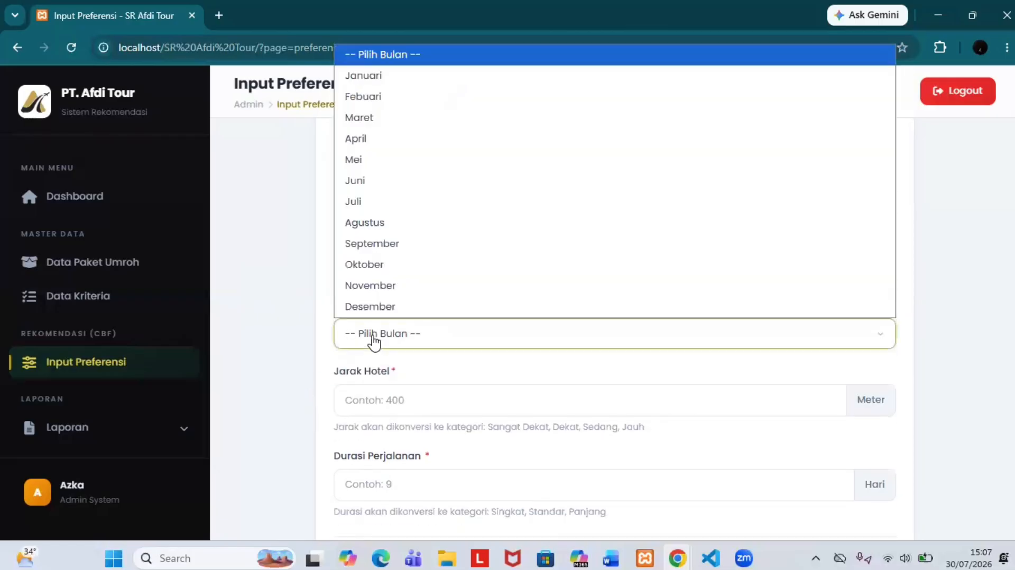
pyautogui.click(314, 349)
pyautogui.scroll(-1, 315, 349)
pyautogui.click(412, 338)
pyautogui.scroll(1, 413, 336)
pyautogui.scroll(-2, 413, 344)
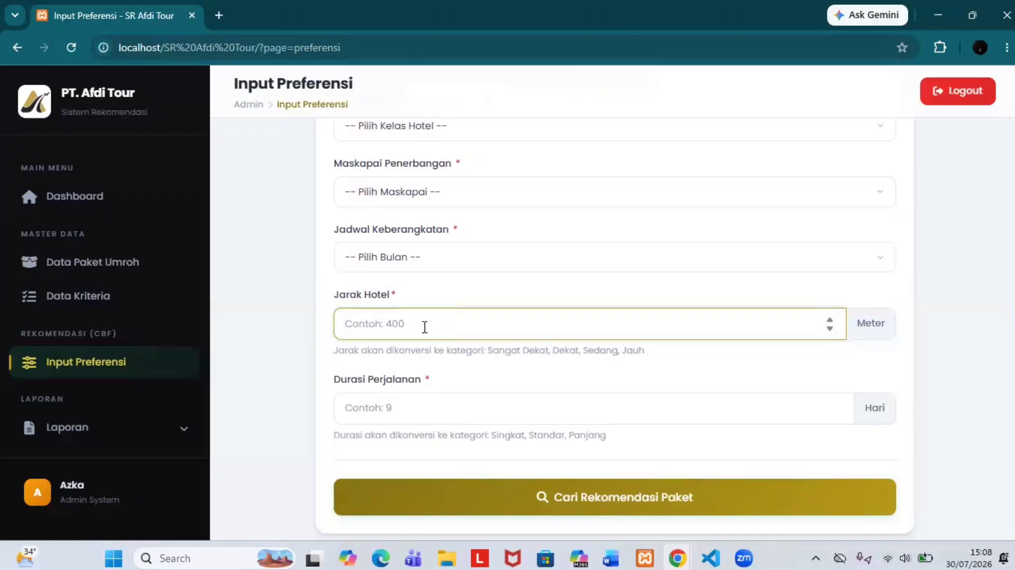
pyautogui.click(412, 410)
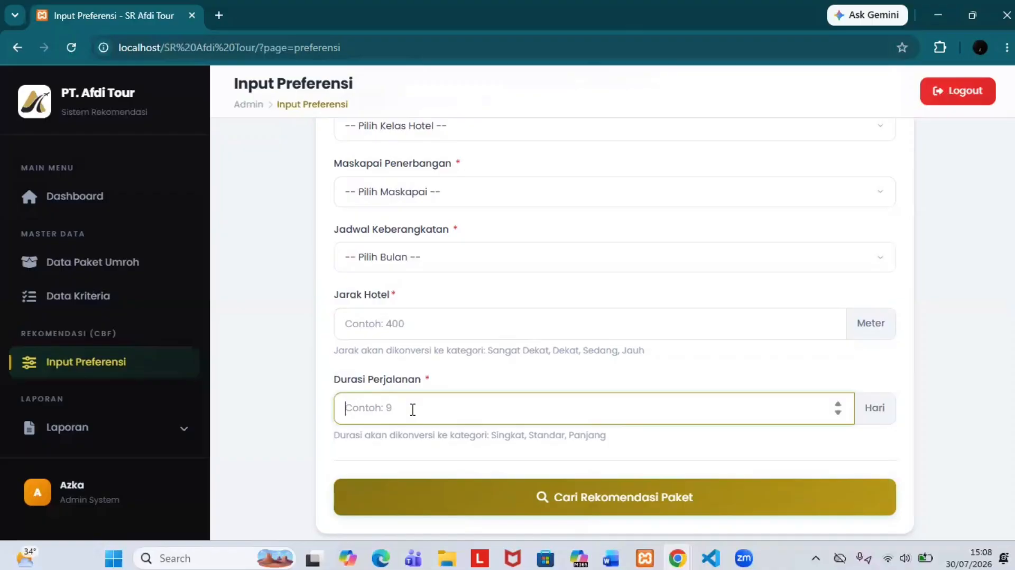
pyautogui.scroll(5, 265, 267)
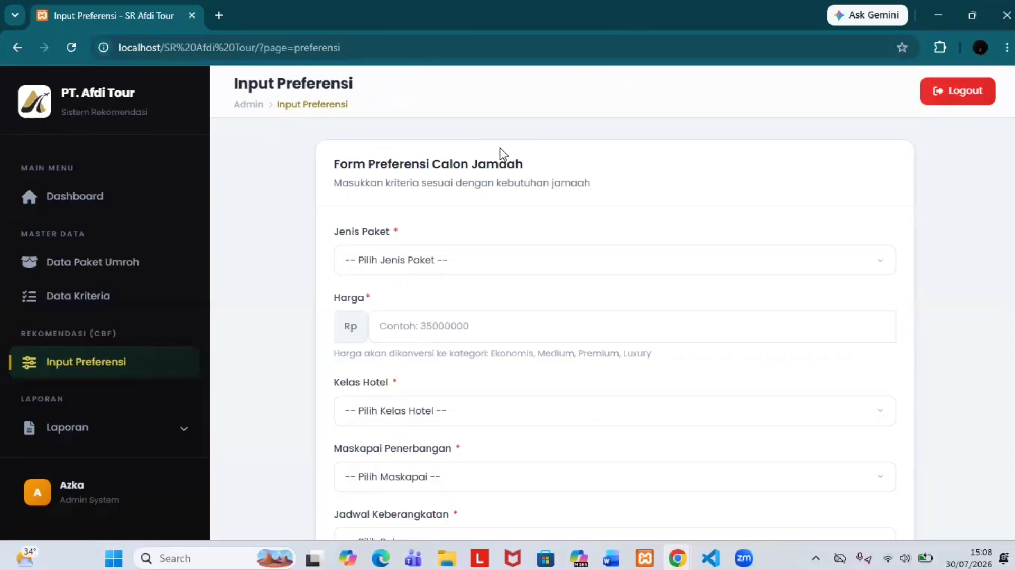
# Step: Choose Plus Dubai as the package type and enter a price of 40000000
pyautogui.click(462, 269)
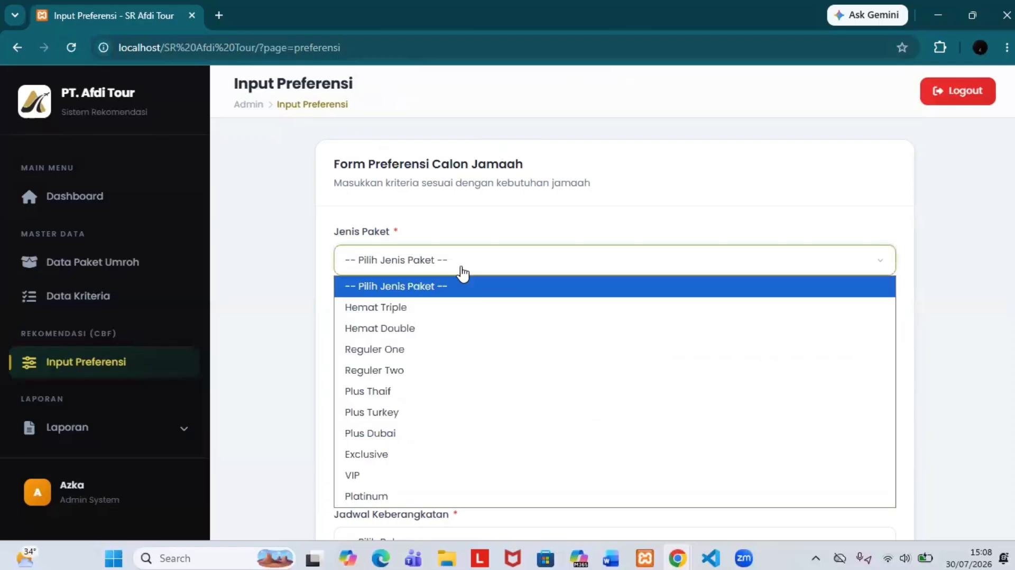
pyautogui.click(411, 433)
pyautogui.click(477, 337)
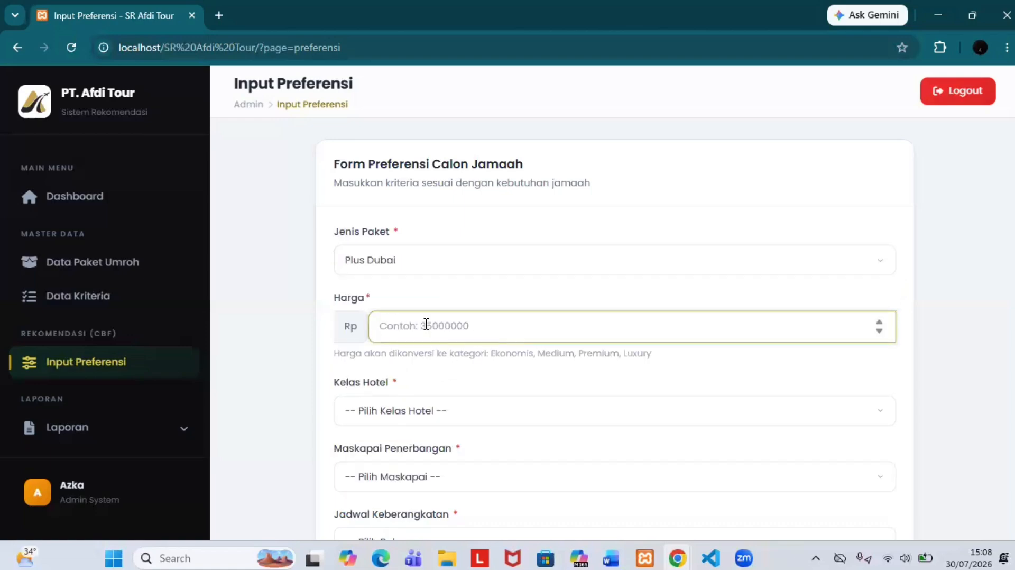
pyautogui.write('40000000')
pyautogui.scroll(-2, 427, 328)
# Step: Pick Bintang 4 hotel, Garuda Indonesia airline and November departure
pyautogui.click(462, 281)
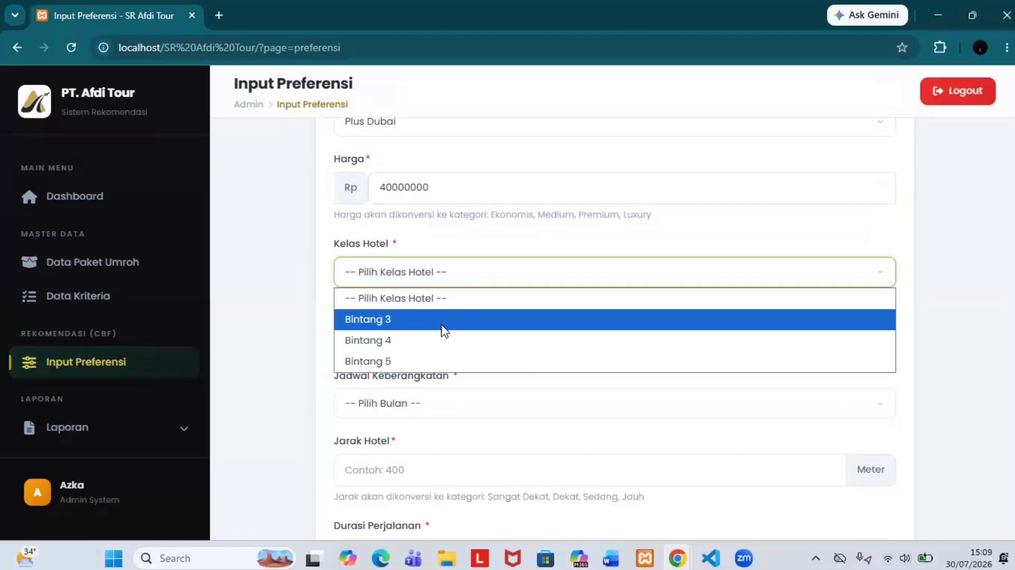
pyautogui.click(442, 344)
pyautogui.click(463, 327)
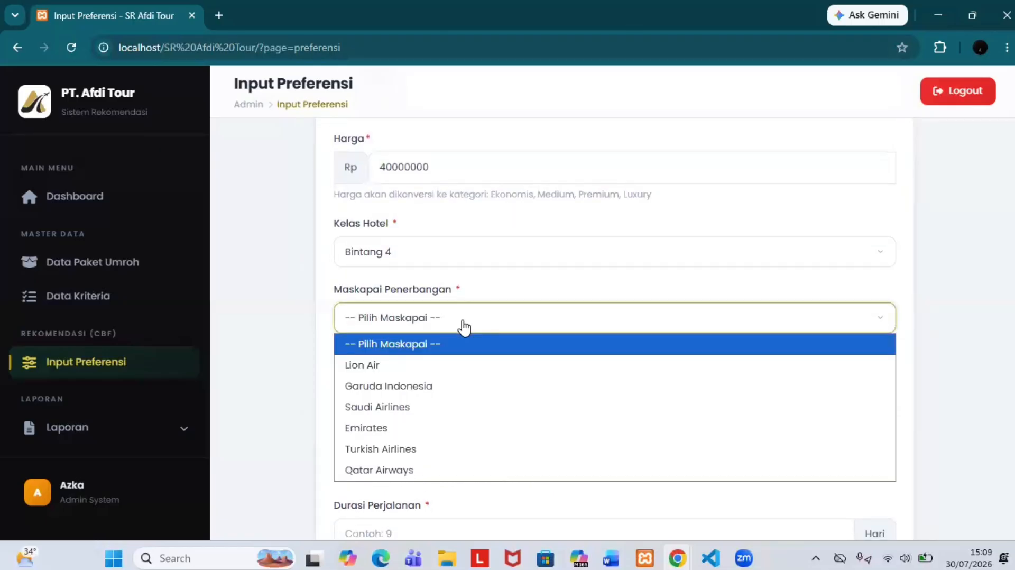
pyautogui.click(437, 386)
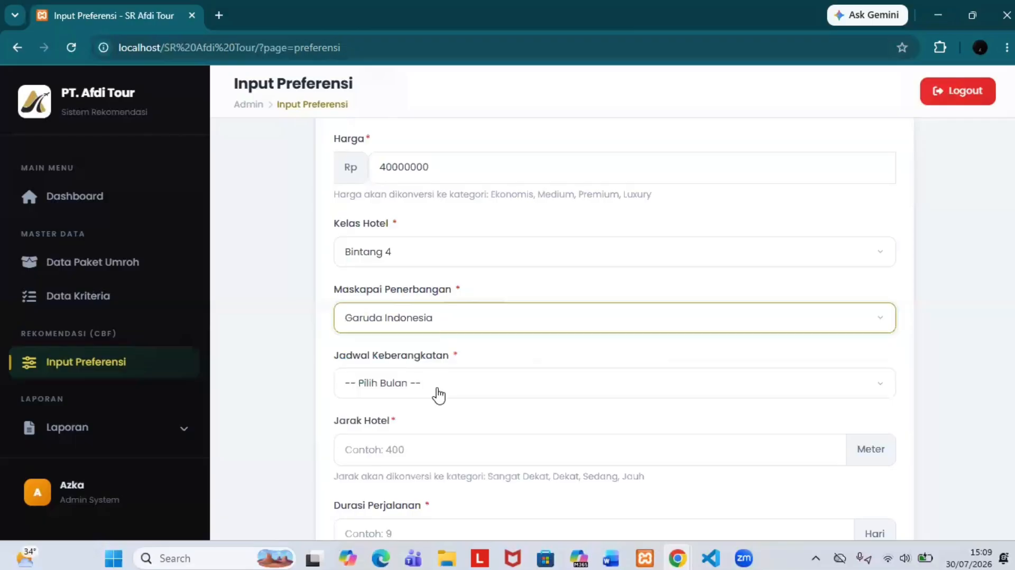
pyautogui.click(459, 352)
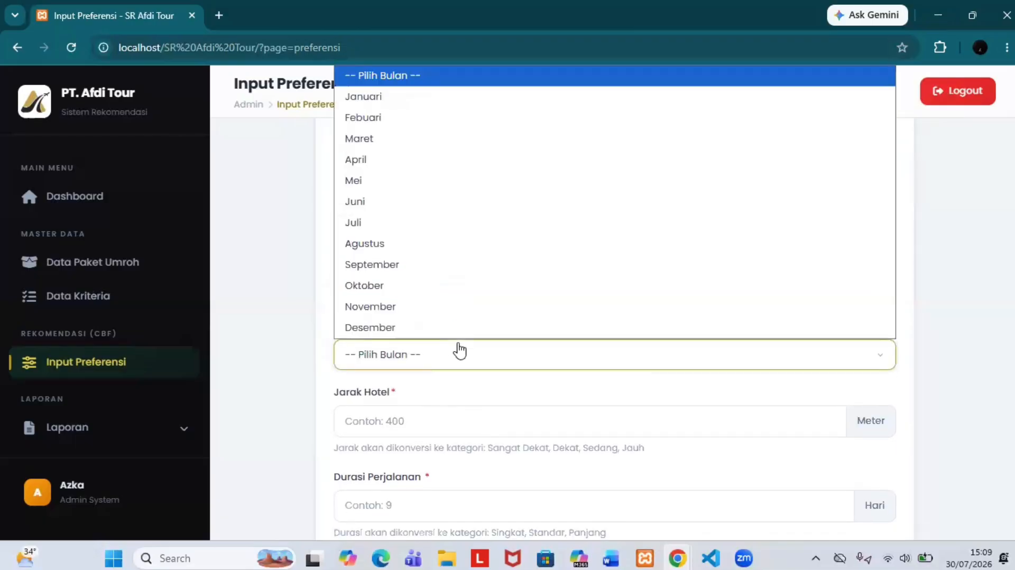
pyautogui.click(462, 306)
# Step: Enter a hotel distance of 300 m and a duration of 12 days
pyautogui.scroll(-1, 449, 349)
pyautogui.click(449, 368)
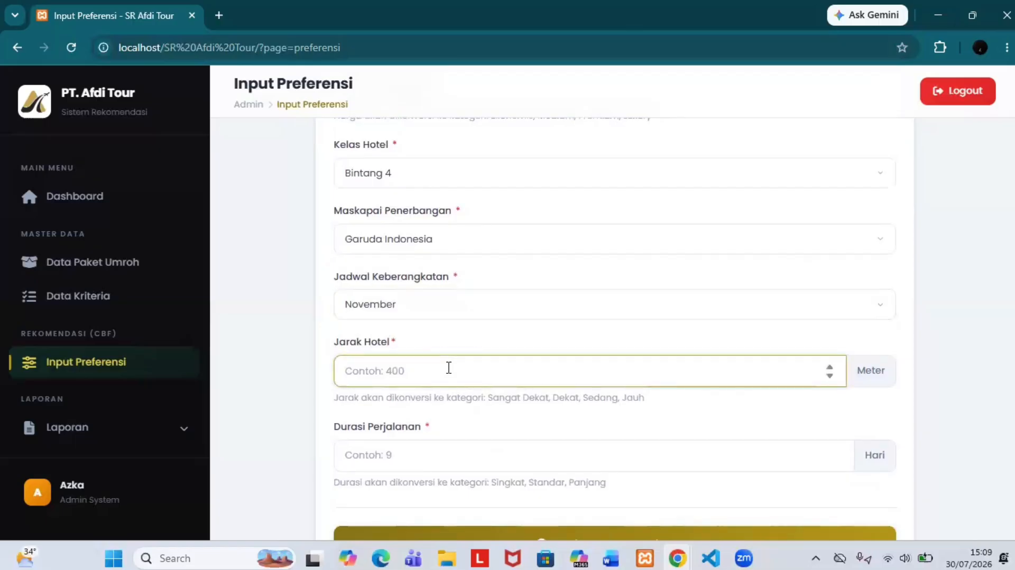
pyautogui.write('300')
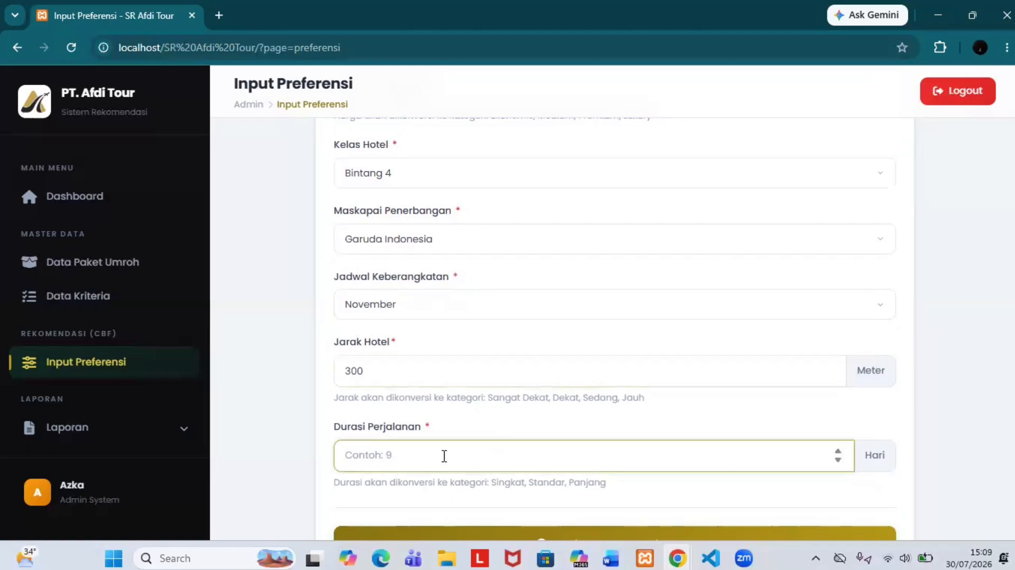
pyautogui.write('12')
pyautogui.scroll(-1, 585, 403)
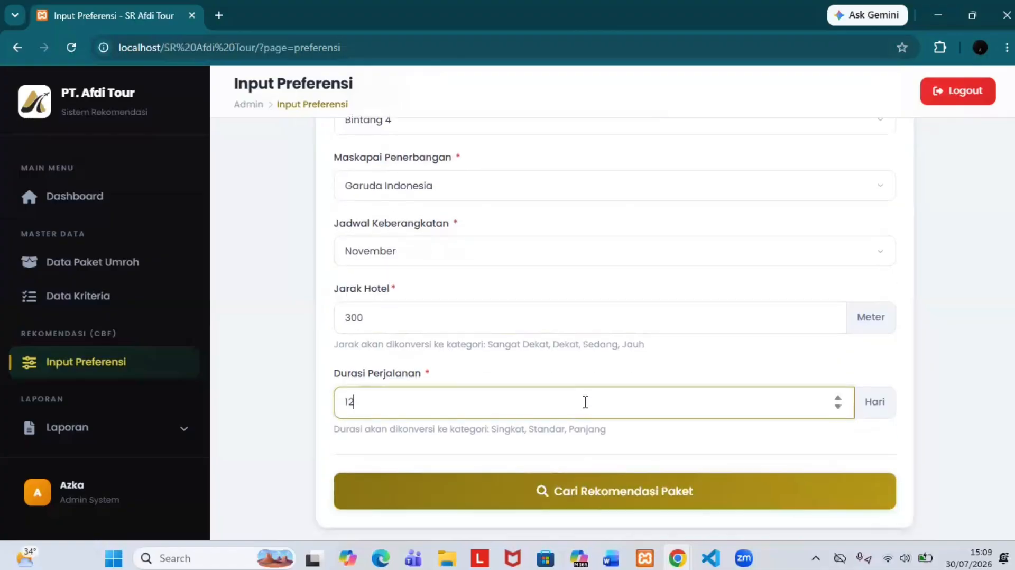
pyautogui.scroll(5, 585, 404)
pyautogui.scroll(-5, 488, 421)
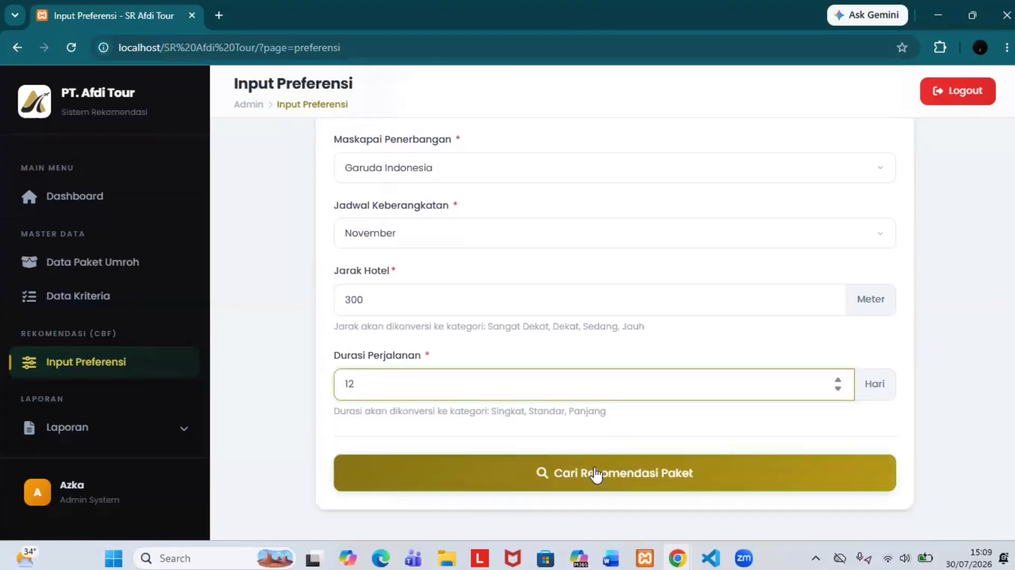
# Step: Submit the preferences with Cari Rekomendasi Paket to get recommendations
pyautogui.click(611, 471)
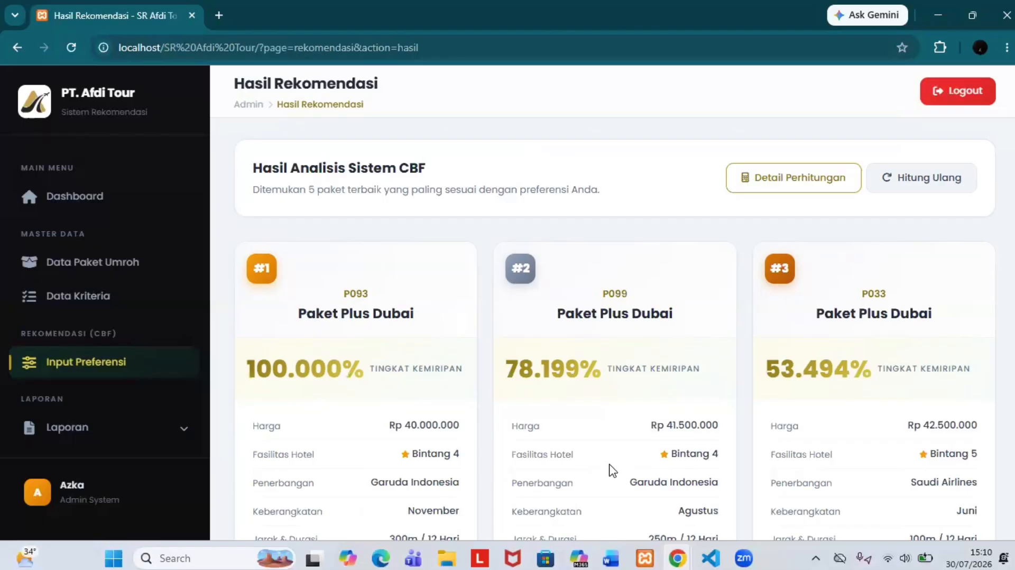
pyautogui.scroll(-5, 607, 324)
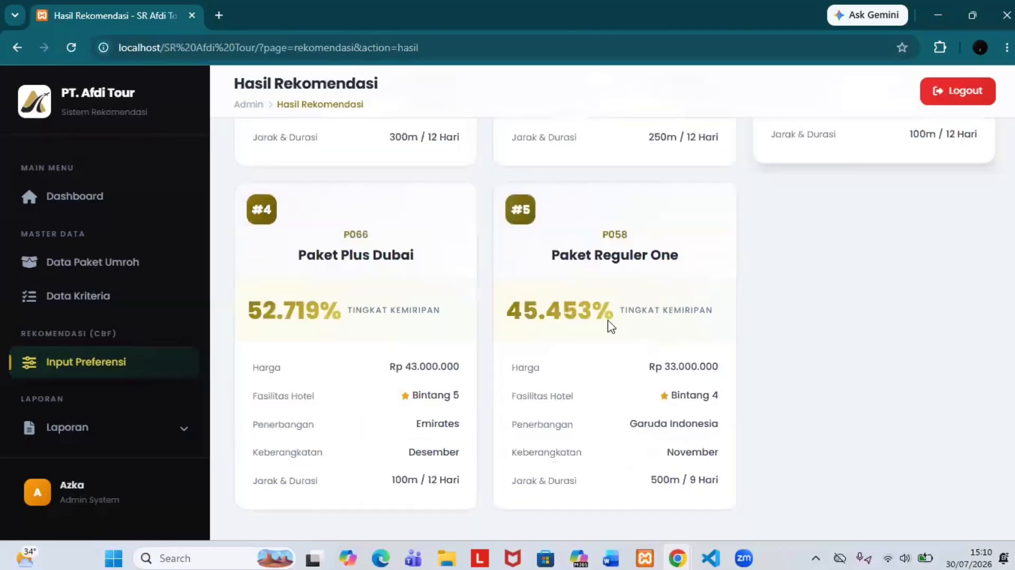
pyautogui.scroll(6, 596, 345)
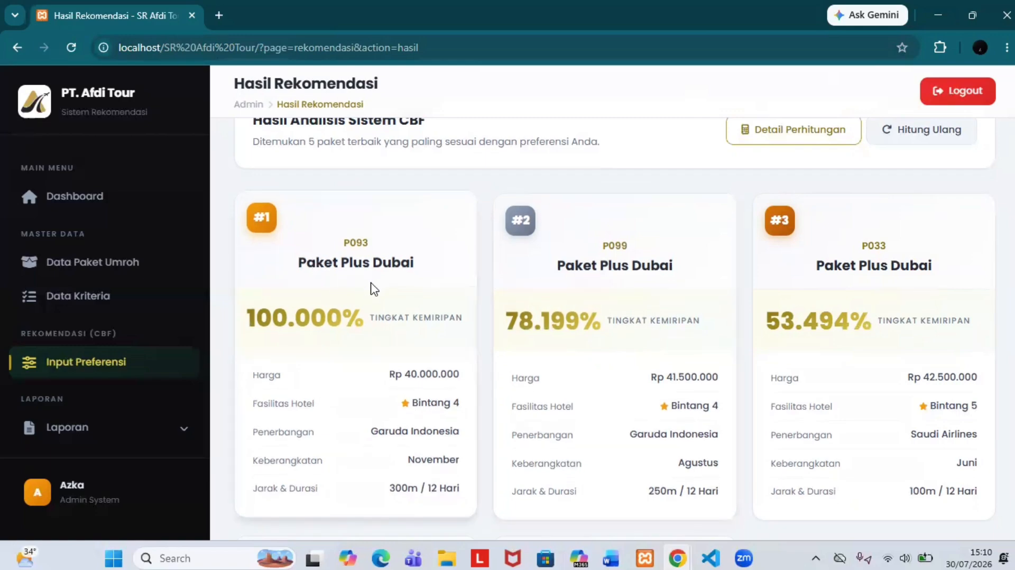
pyautogui.scroll(-1, 374, 288)
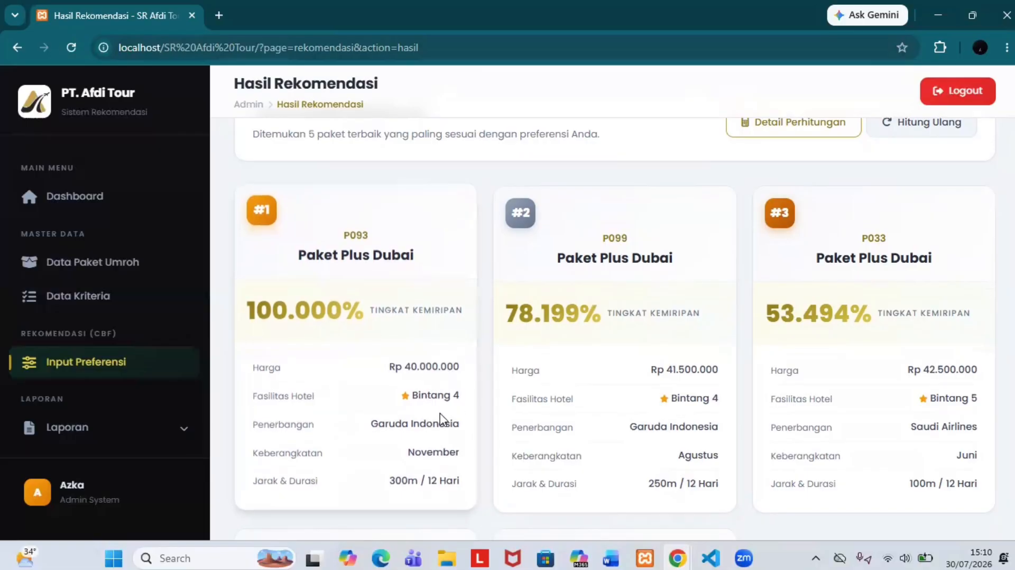
pyautogui.scroll(-2, 727, 217)
pyautogui.scroll(3, 727, 217)
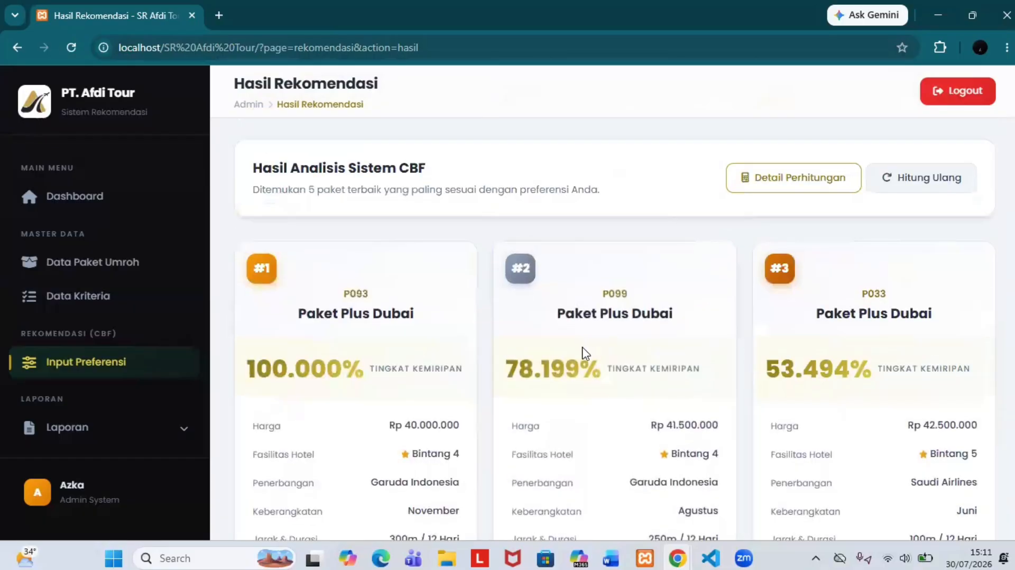
pyautogui.scroll(-5, 868, 369)
pyautogui.scroll(3, 425, 382)
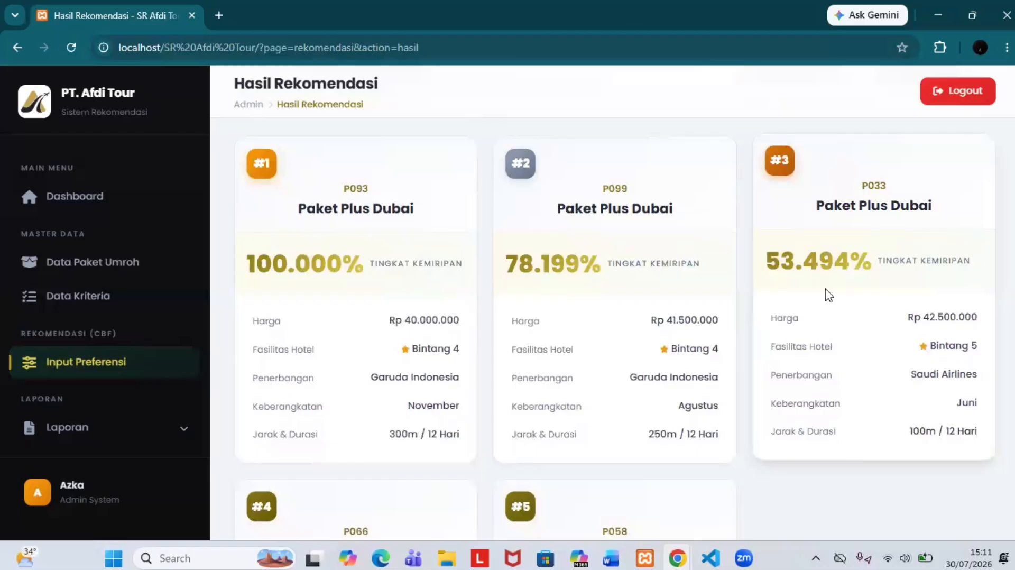
# Step: Review the five ranked cards, from P093 Plus Dubai at 100.000% to P058 at 45.453%
pyautogui.scroll(-4, 426, 323)
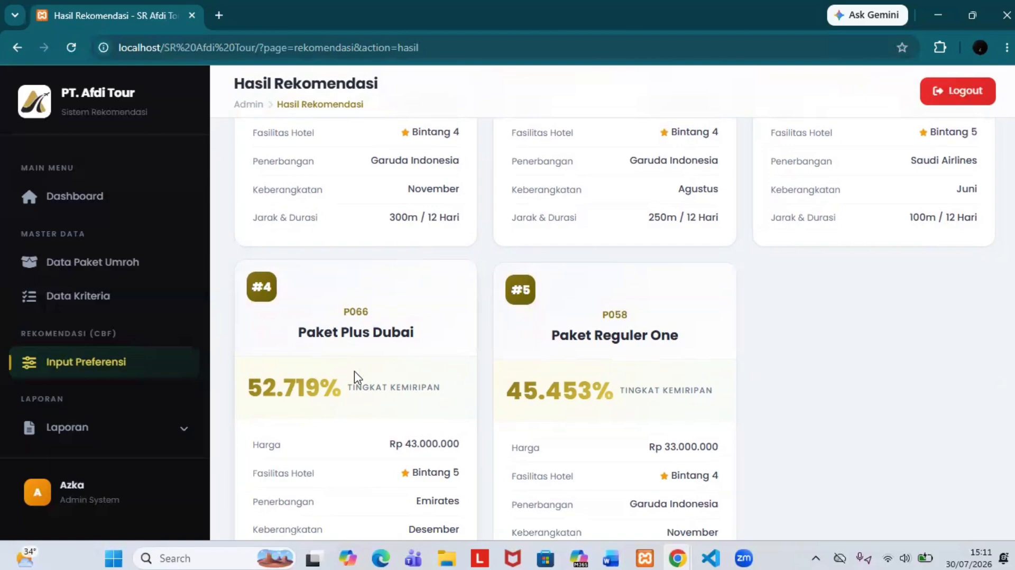
pyautogui.scroll(4, 516, 365)
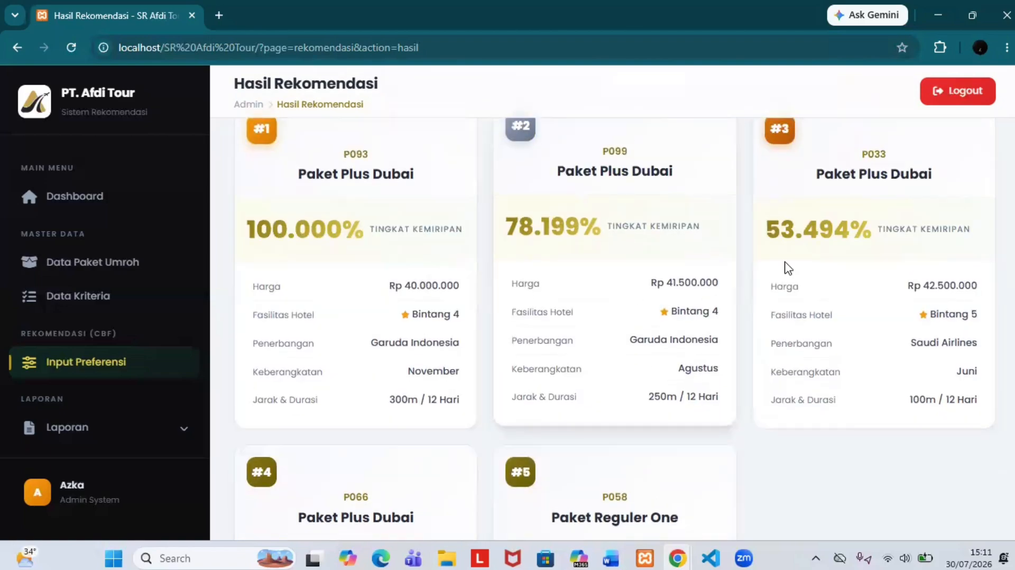
pyautogui.scroll(-2, 379, 463)
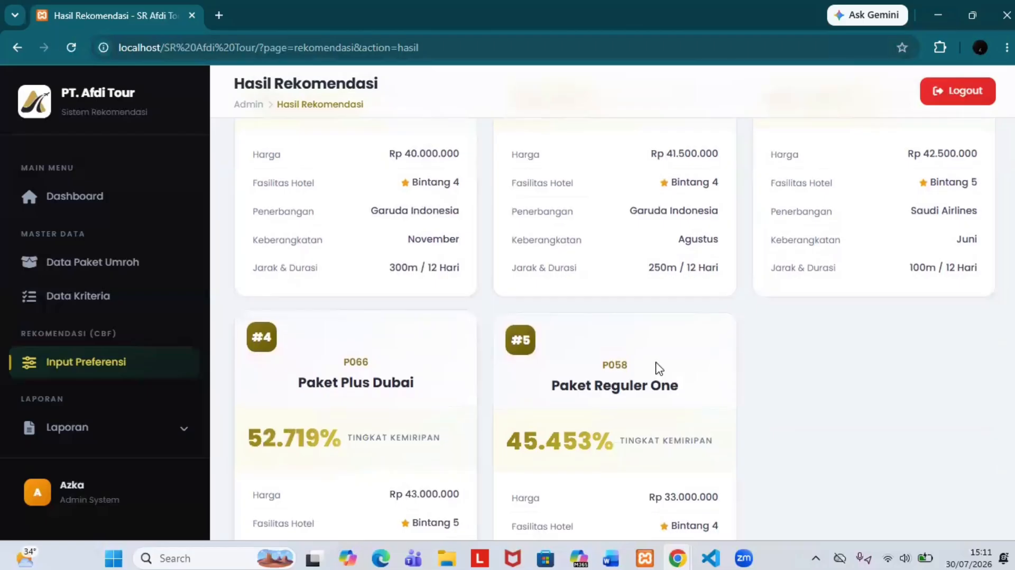
pyautogui.scroll(2, 762, 339)
pyautogui.scroll(-1, 756, 365)
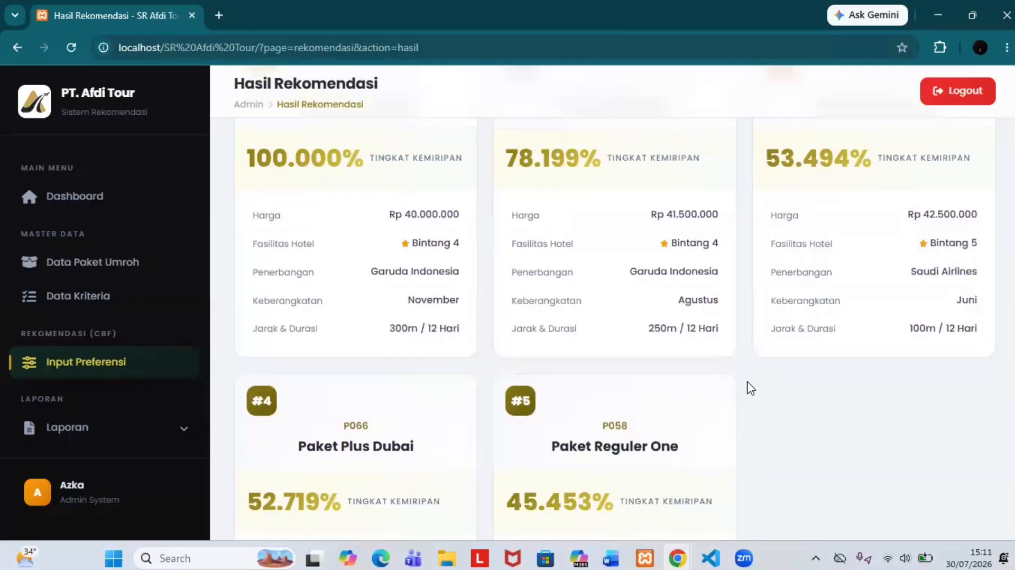
pyautogui.scroll(2, 751, 389)
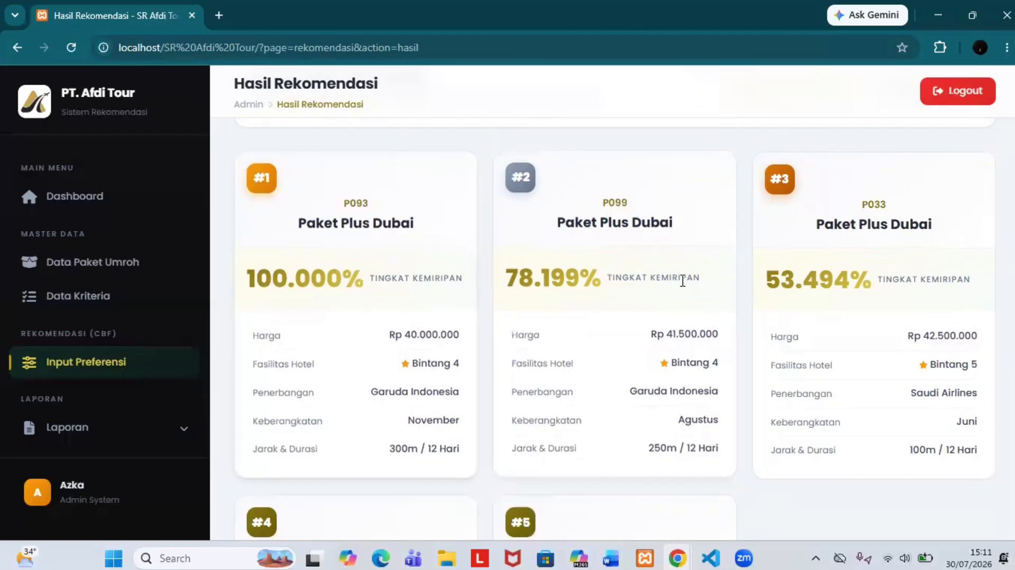
pyautogui.scroll(-5, 683, 281)
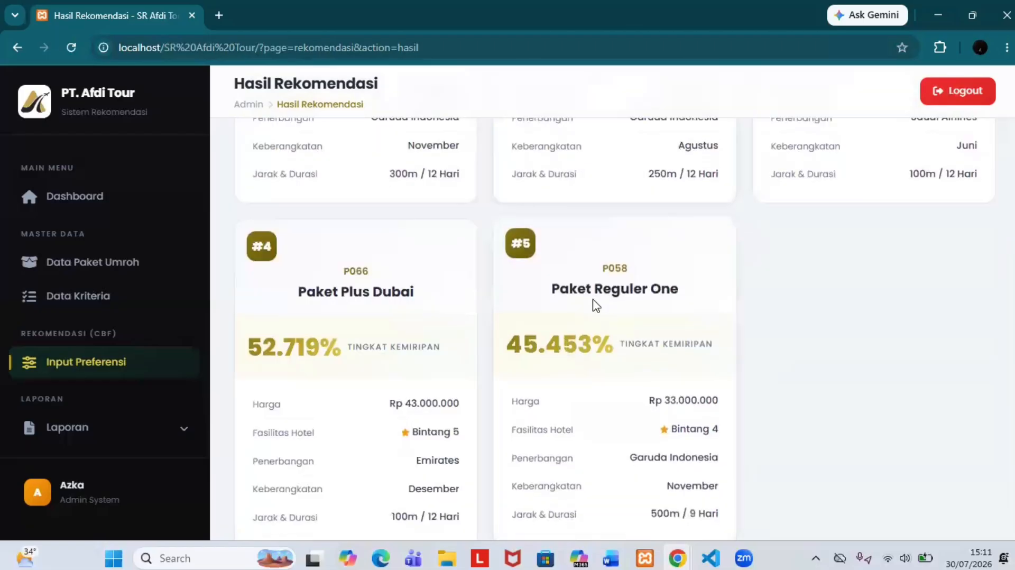
pyautogui.scroll(-1, 603, 296)
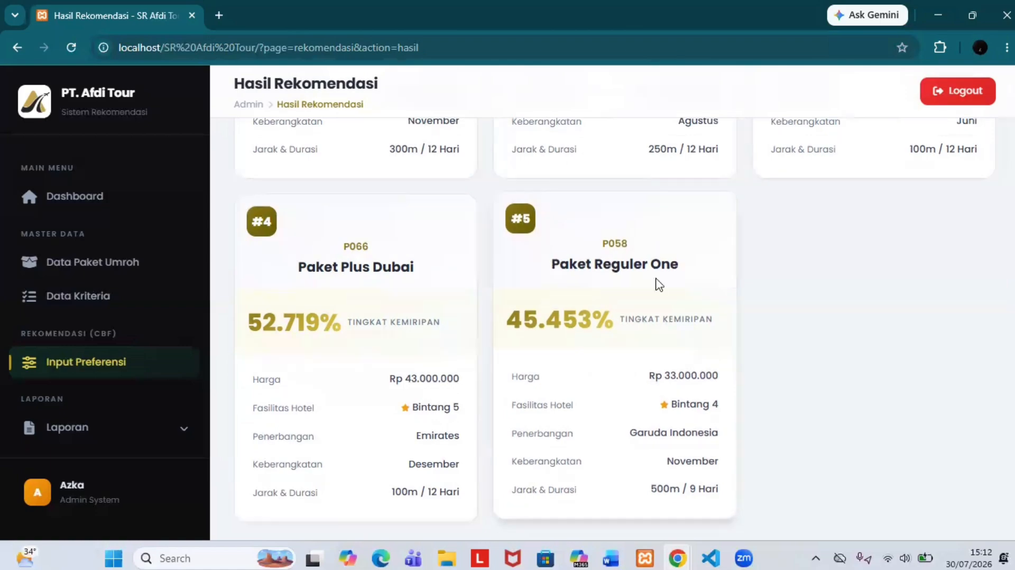
pyautogui.tripleClick(680, 280)
pyautogui.click(751, 334)
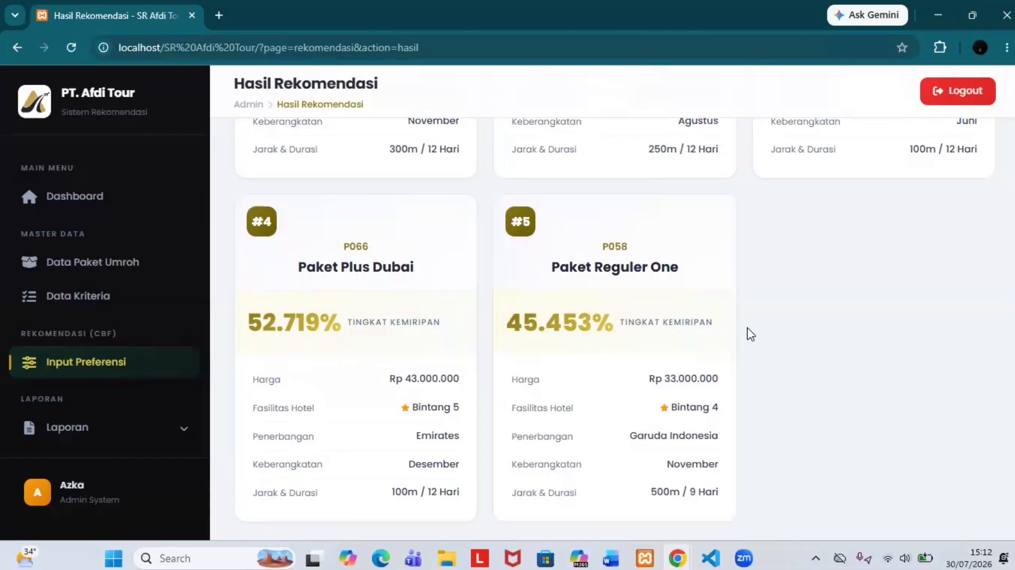
pyautogui.scroll(-1, 751, 334)
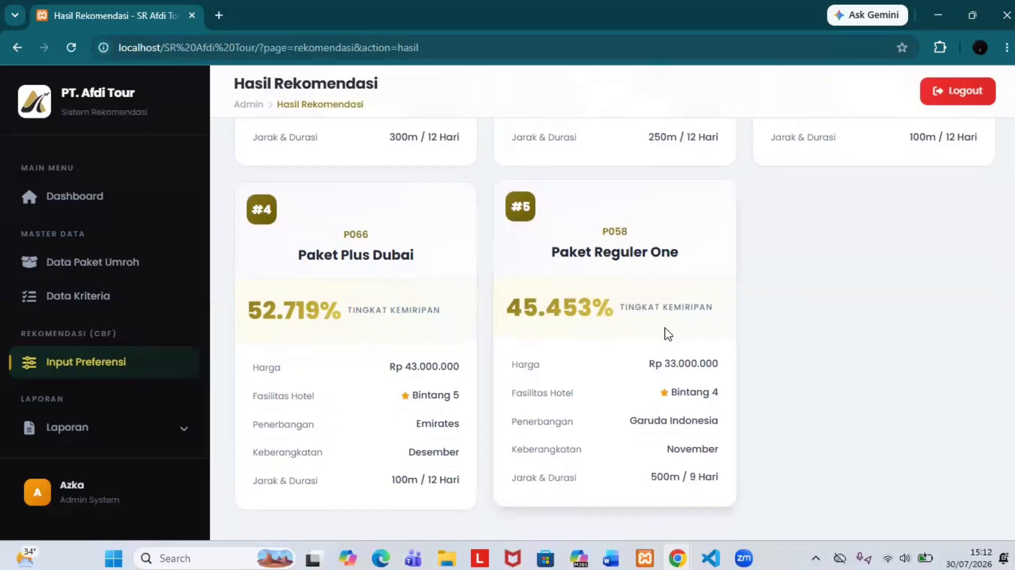
pyautogui.scroll(3, 727, 358)
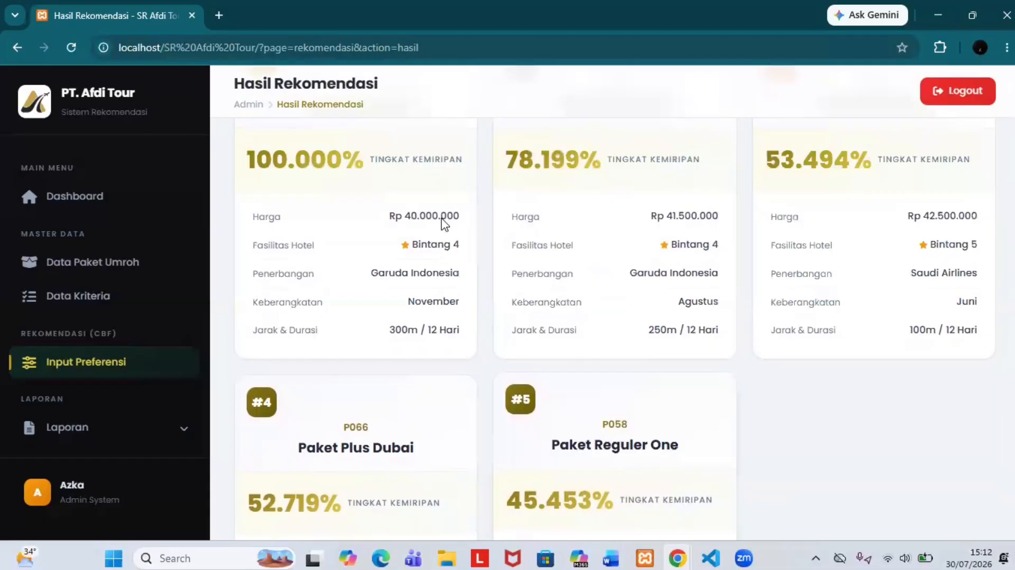
pyautogui.scroll(1, 402, 254)
pyautogui.scroll(3, 613, 365)
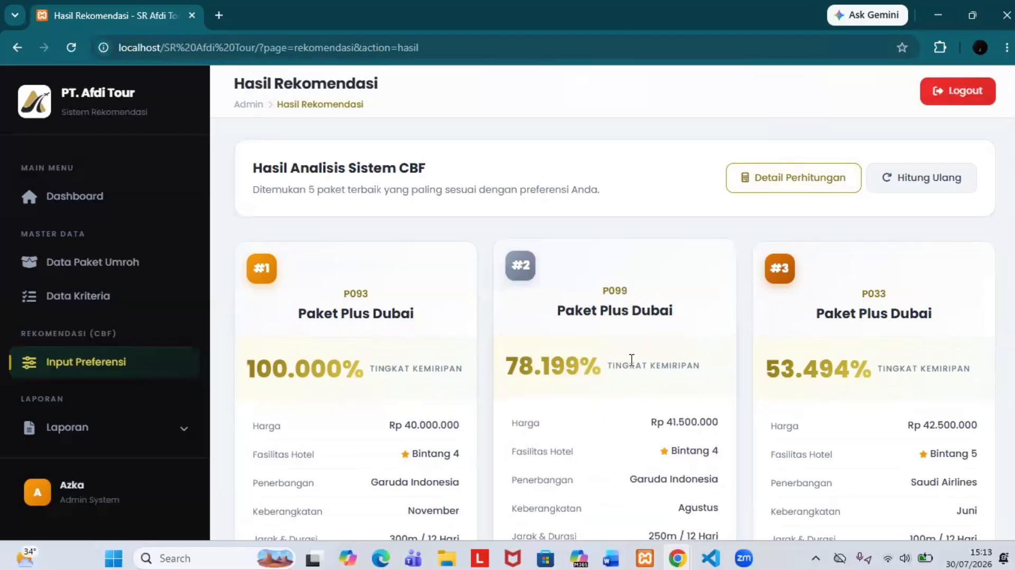
pyautogui.scroll(-2, 380, 358)
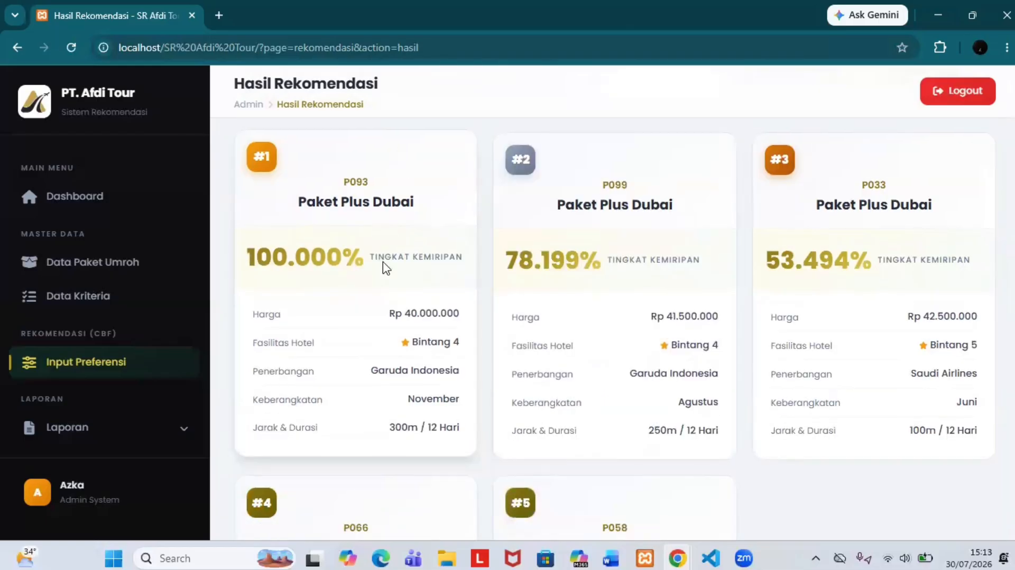
pyautogui.scroll(-4, 548, 405)
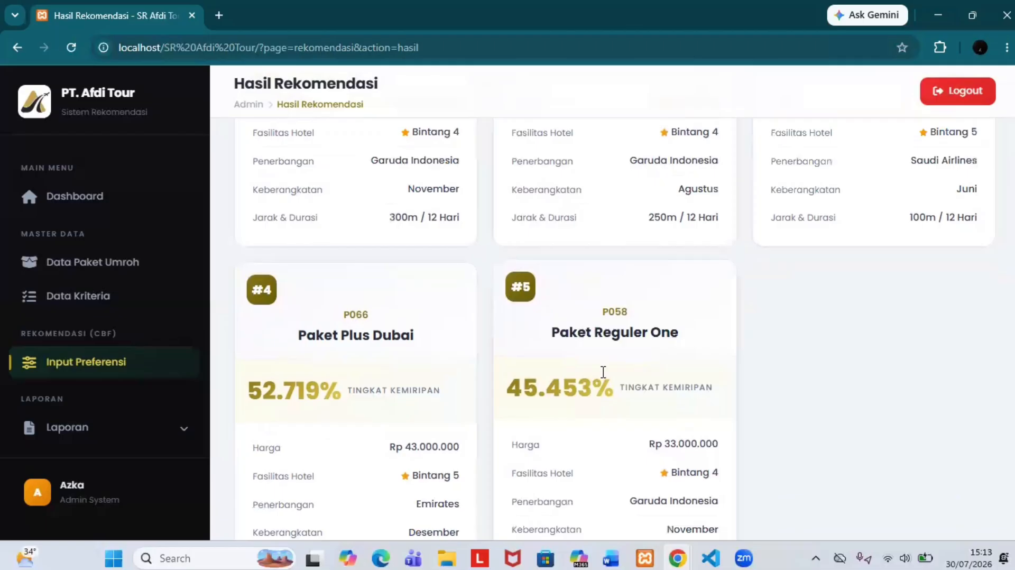
pyautogui.scroll(1, 603, 373)
pyautogui.scroll(5, 604, 372)
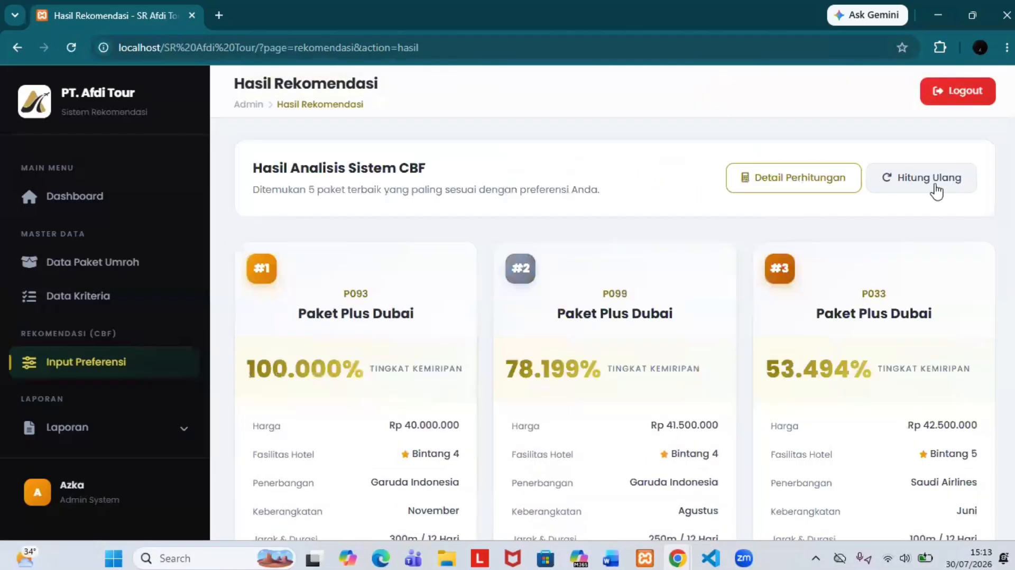
pyautogui.click(780, 195)
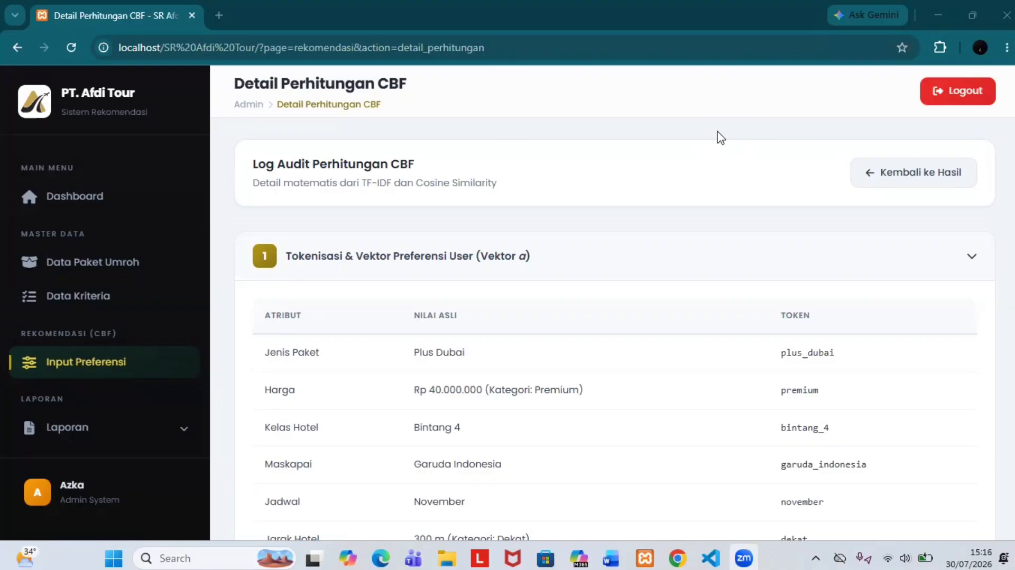
pyautogui.scroll(-1, 721, 138)
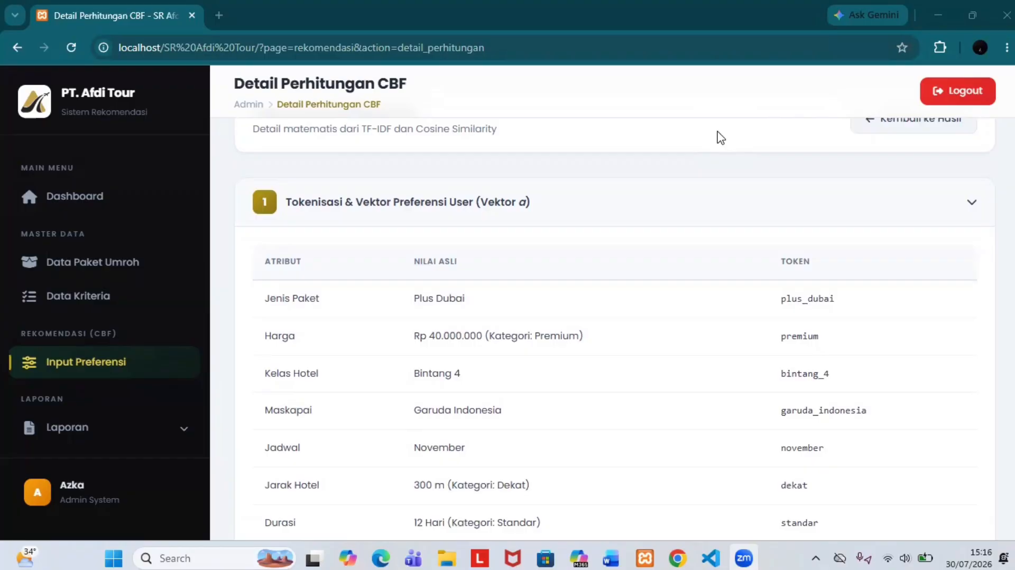
pyautogui.scroll(-1, 720, 138)
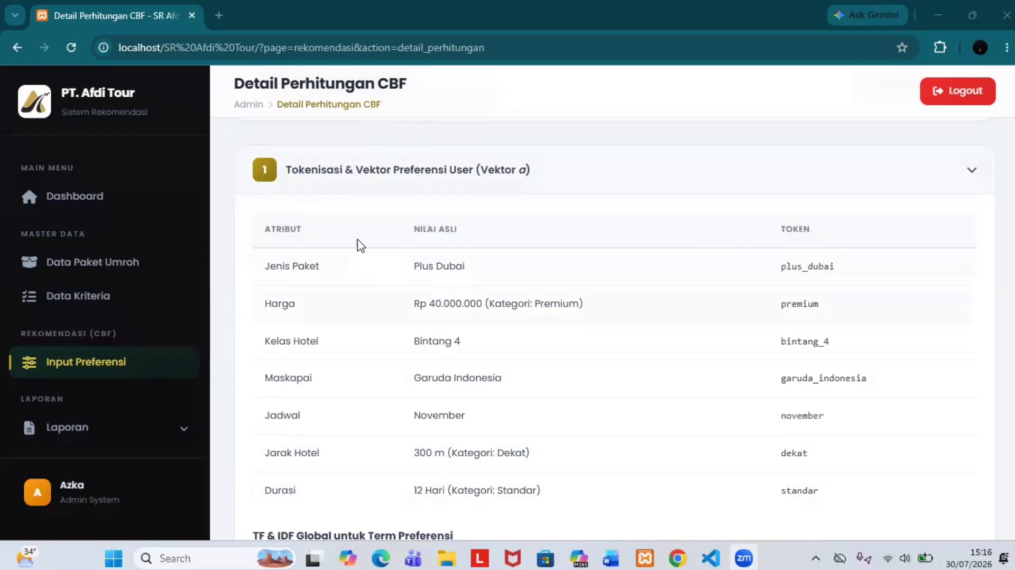
pyautogui.scroll(-1, 324, 494)
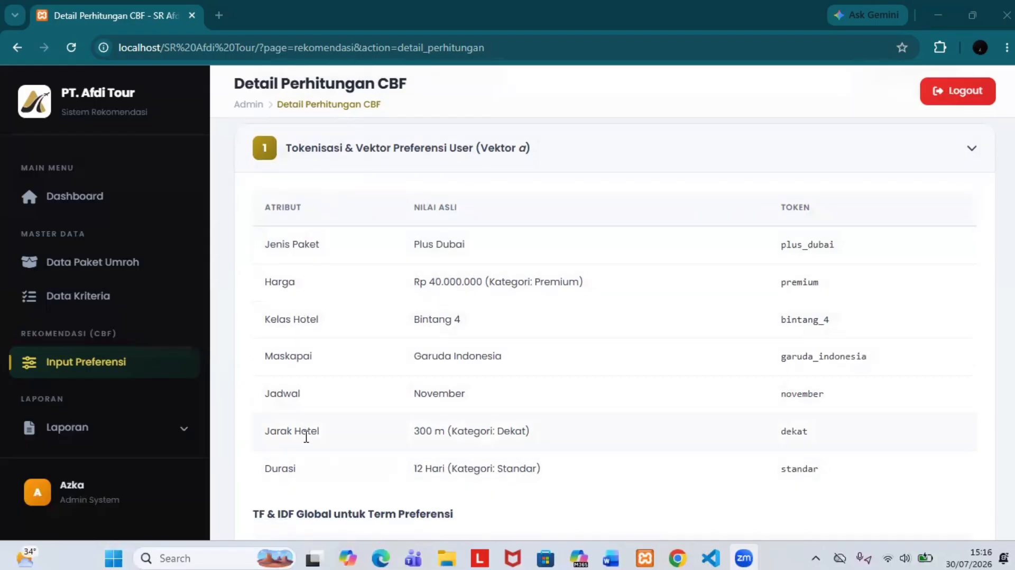
pyautogui.scroll(-1, 326, 513)
pyautogui.scroll(2, 424, 306)
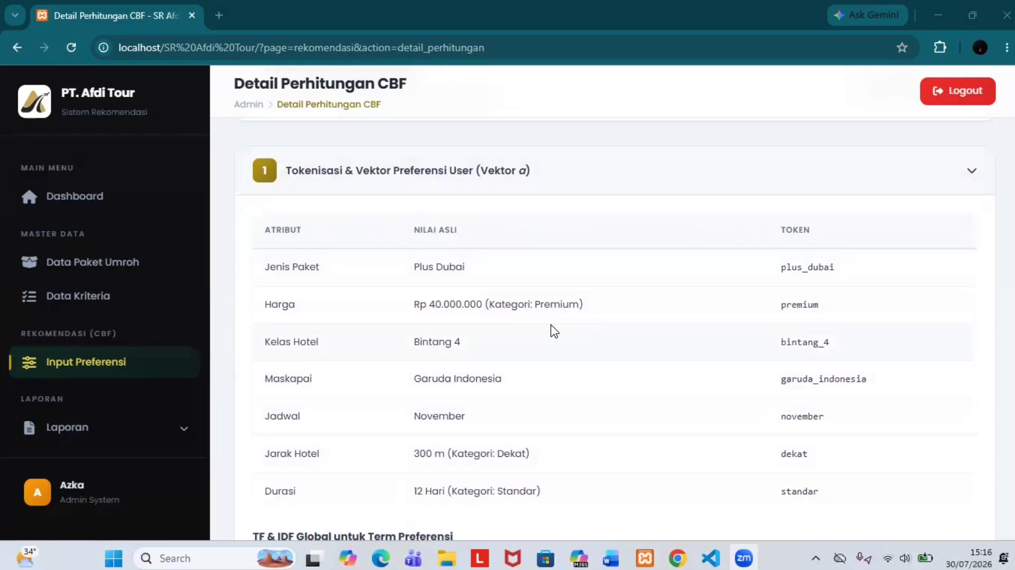
pyautogui.scroll(-1, 553, 331)
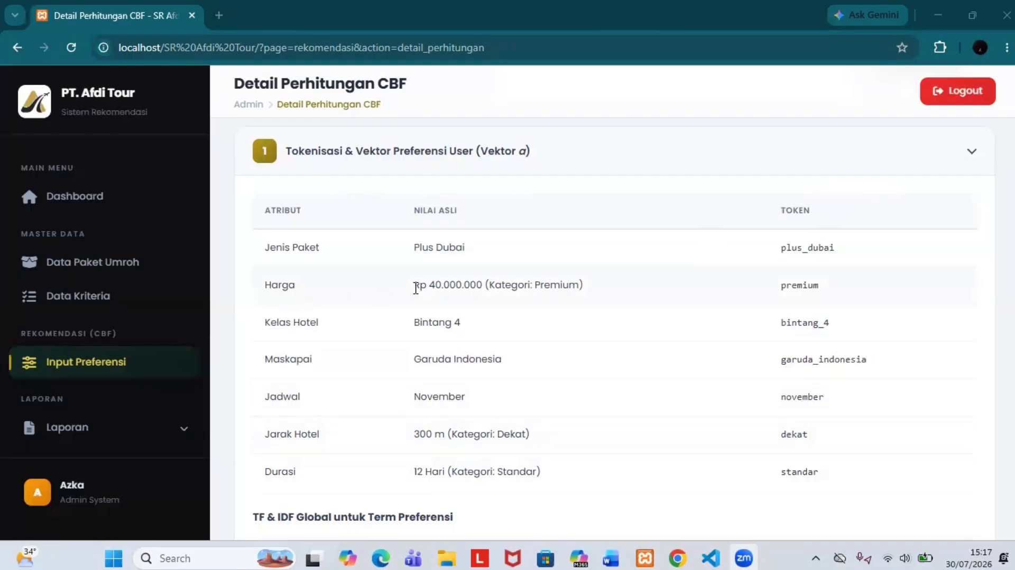
pyautogui.moveTo(414, 288); pyautogui.dragTo(483, 294)
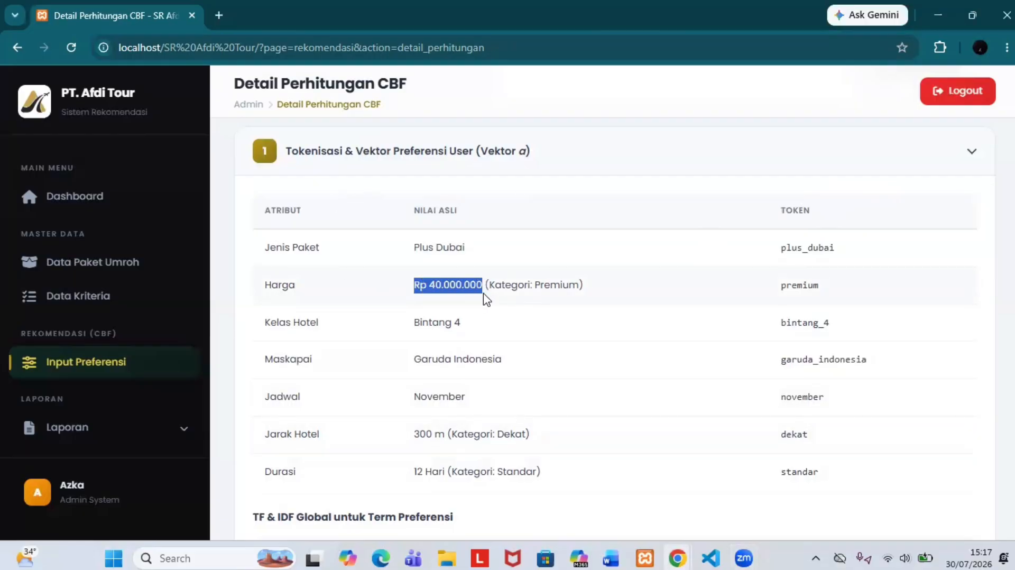
pyautogui.click(484, 294)
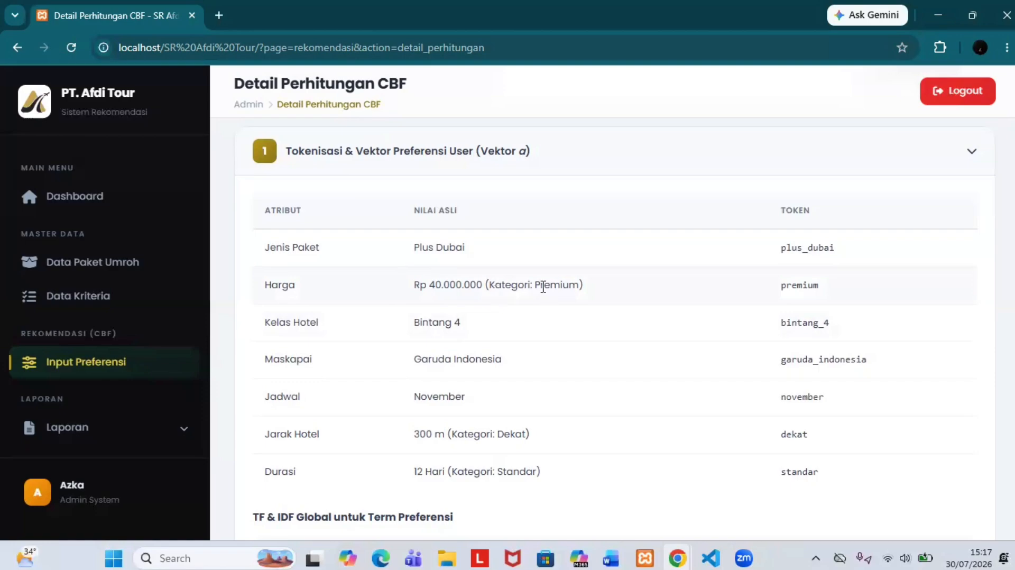
pyautogui.scroll(-1, 587, 291)
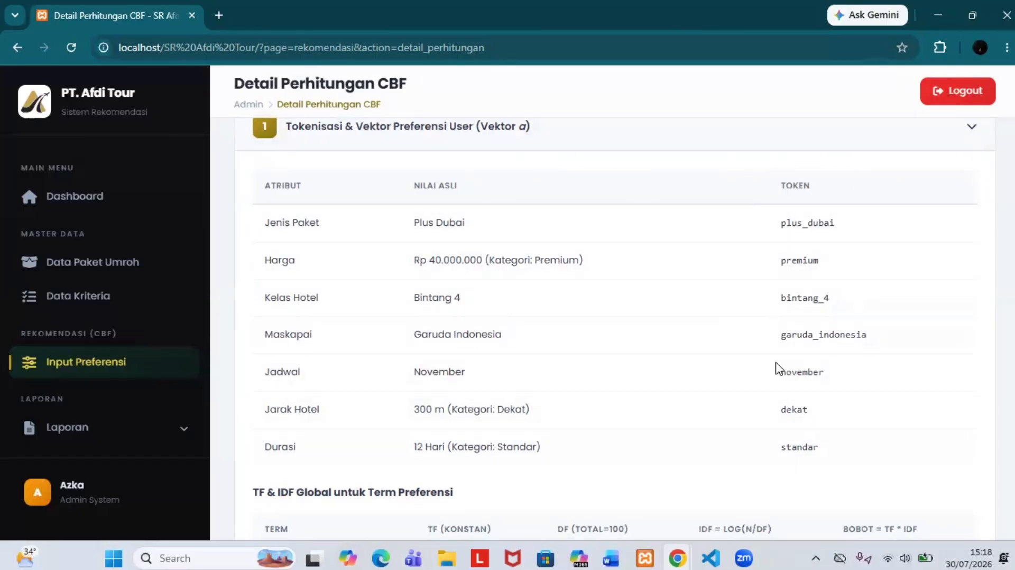
pyautogui.scroll(-3, 784, 341)
pyautogui.scroll(-2, 783, 341)
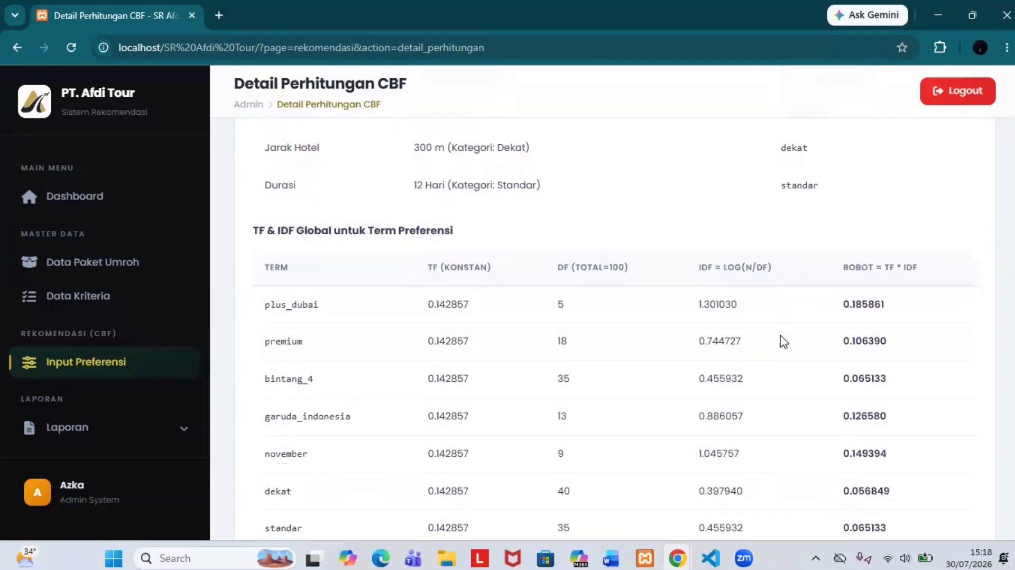
pyautogui.scroll(-1, 784, 341)
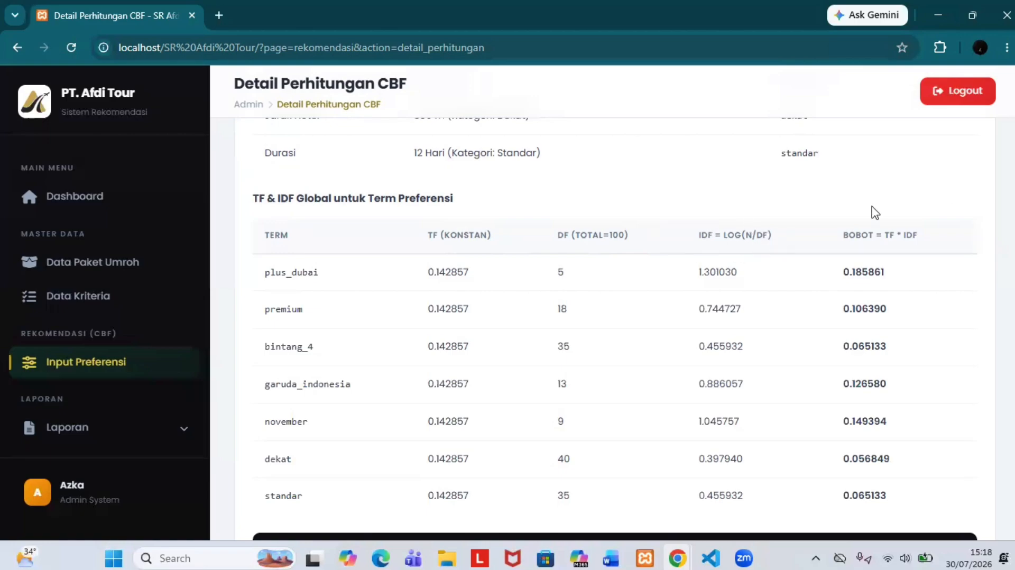
pyautogui.scroll(-1, 951, 248)
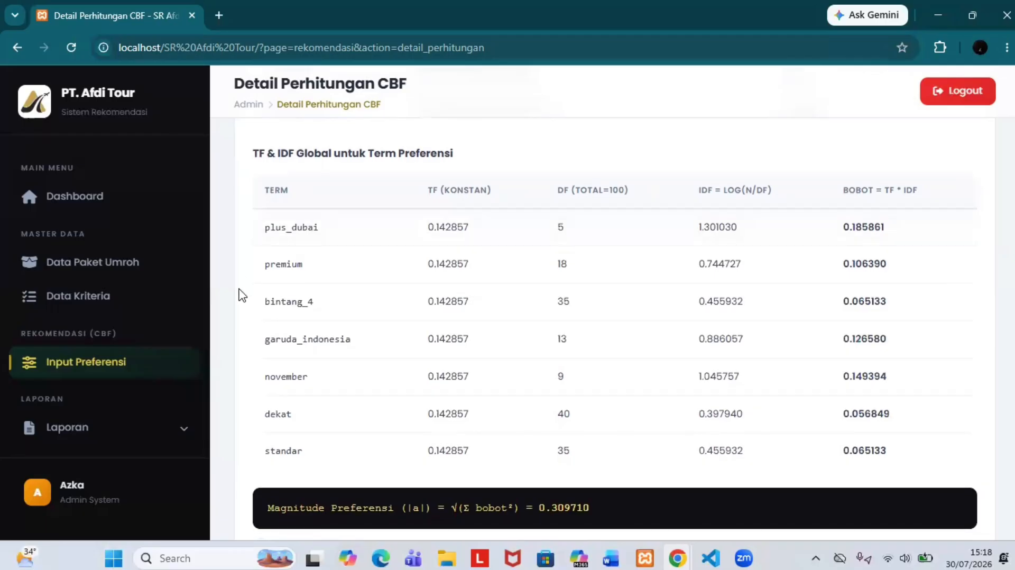
pyautogui.scroll(10, 703, 344)
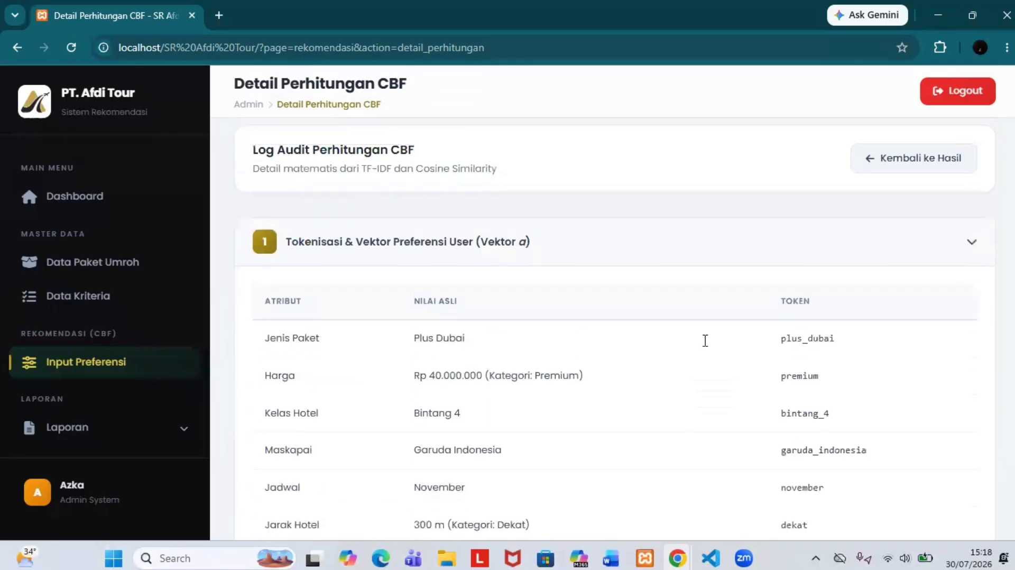
pyautogui.scroll(-8, 751, 371)
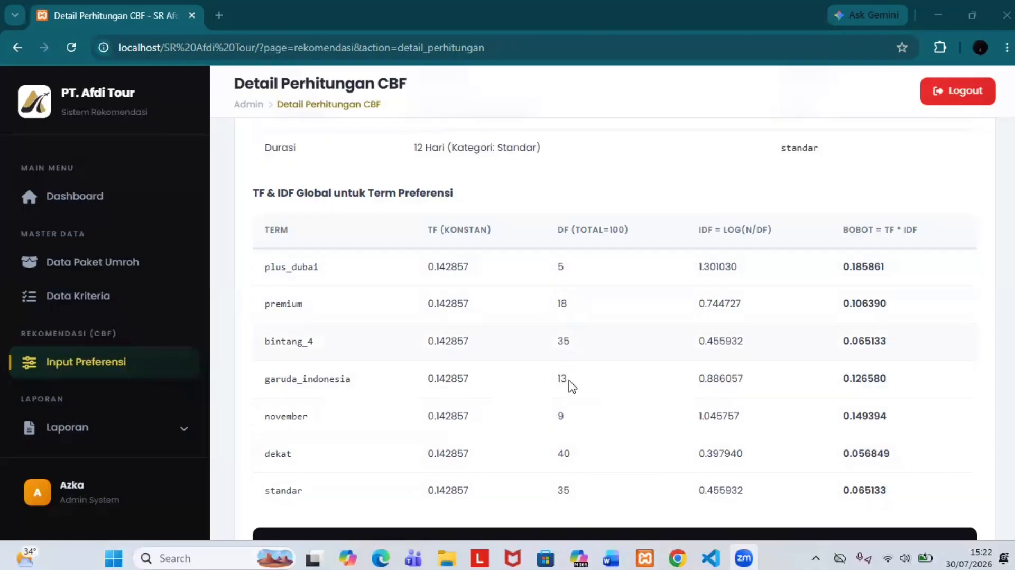
pyautogui.scroll(-1, 757, 365)
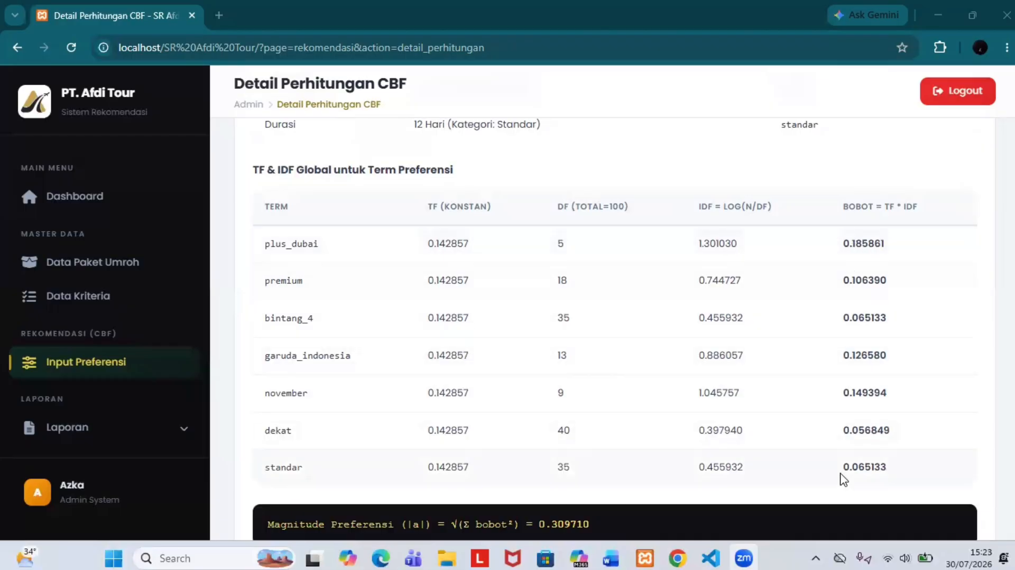
pyautogui.scroll(-2, 851, 410)
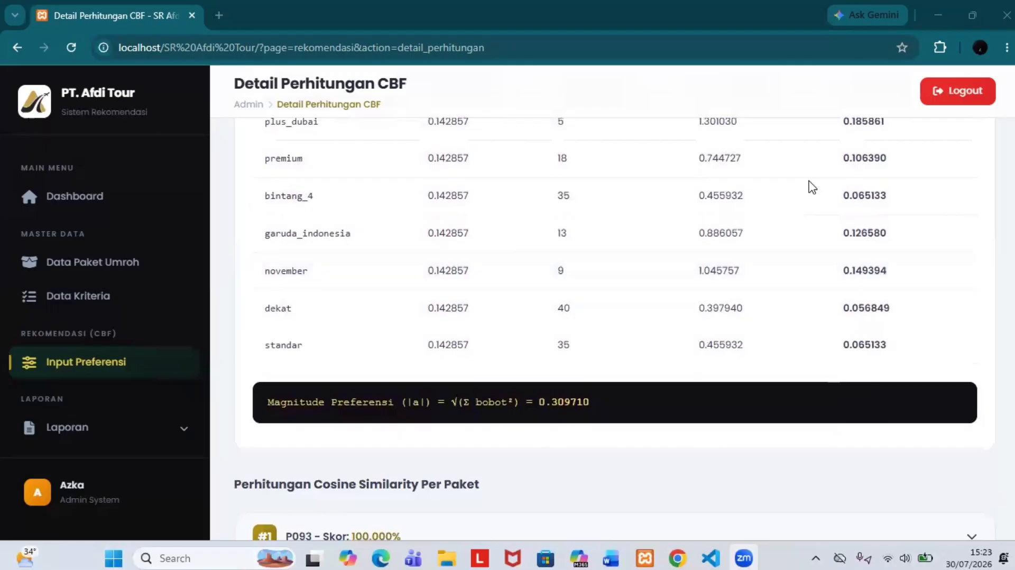
pyautogui.scroll(2, 813, 186)
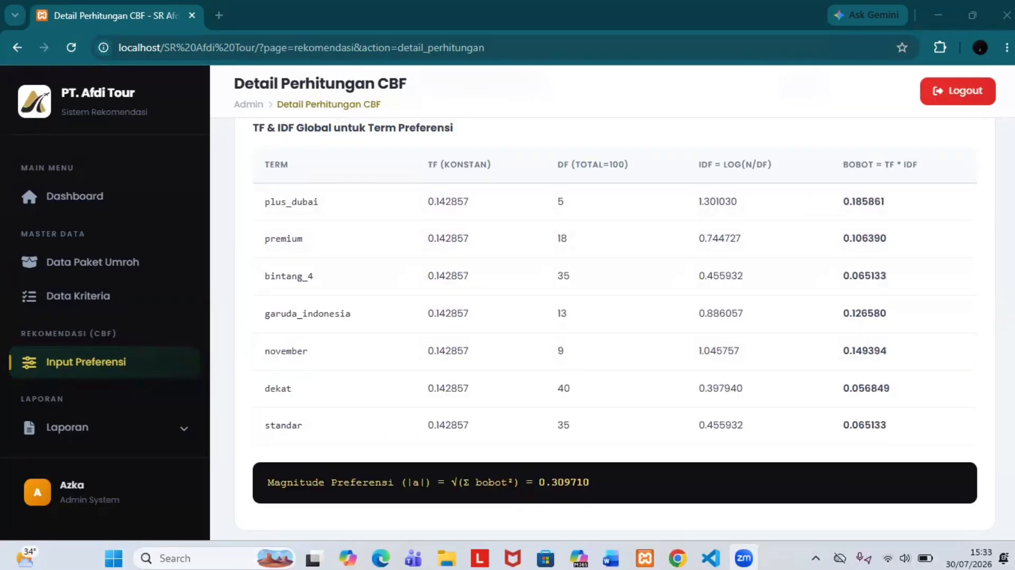
pyautogui.scroll(-2, 812, 333)
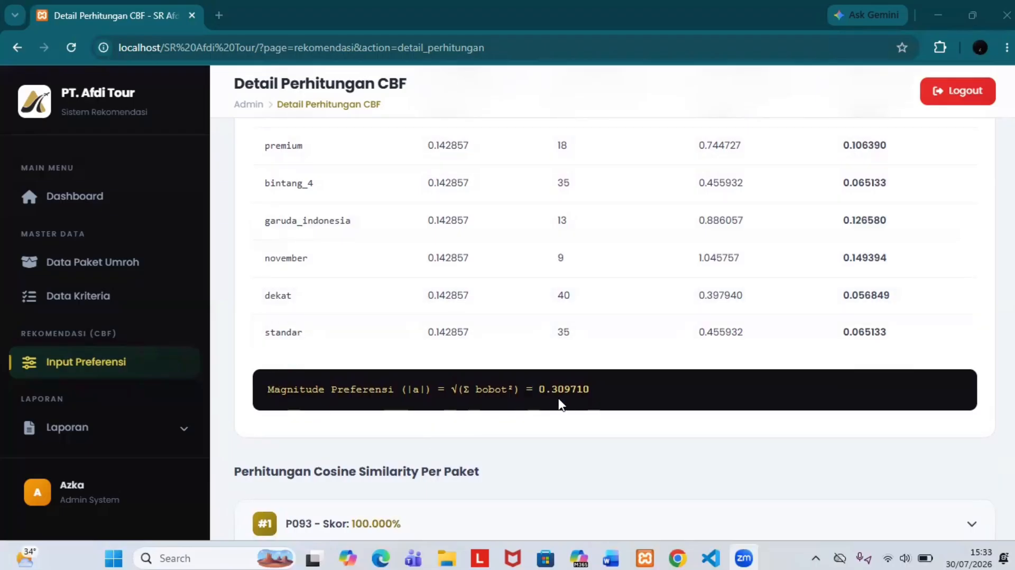
pyautogui.scroll(-1, 556, 406)
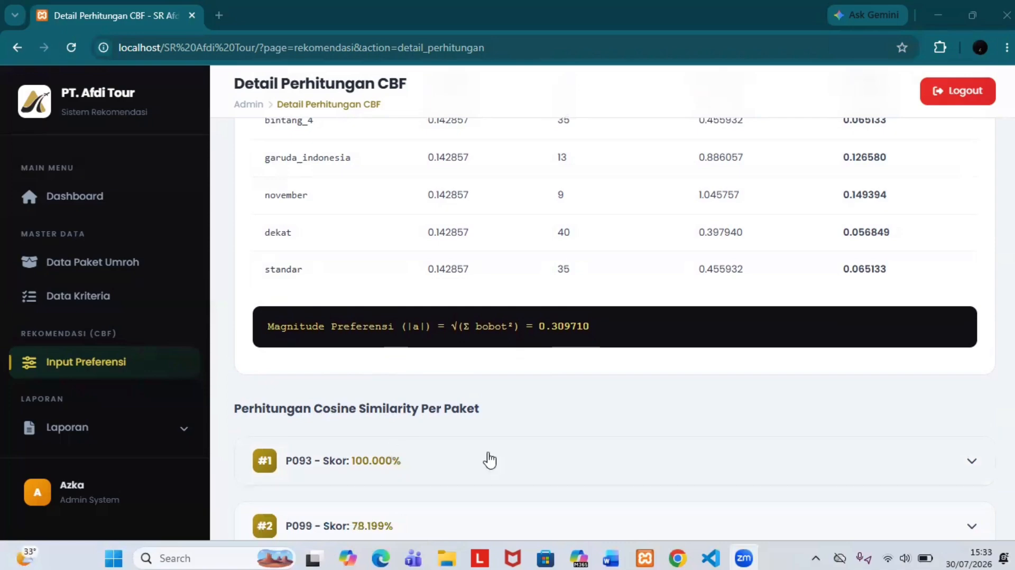
pyautogui.scroll(2, 331, 411)
pyautogui.scroll(-2, 333, 410)
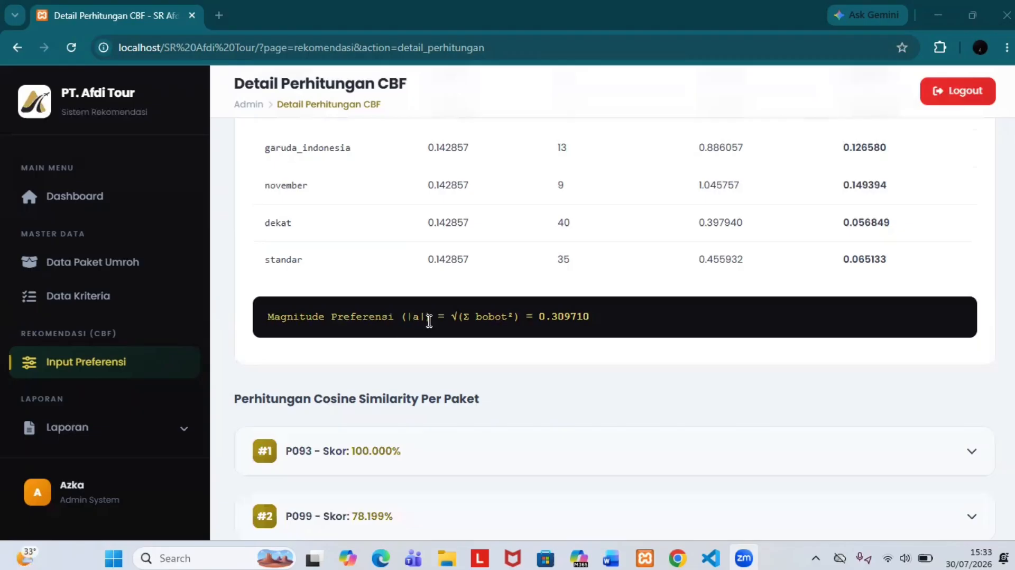
pyautogui.scroll(1, 521, 410)
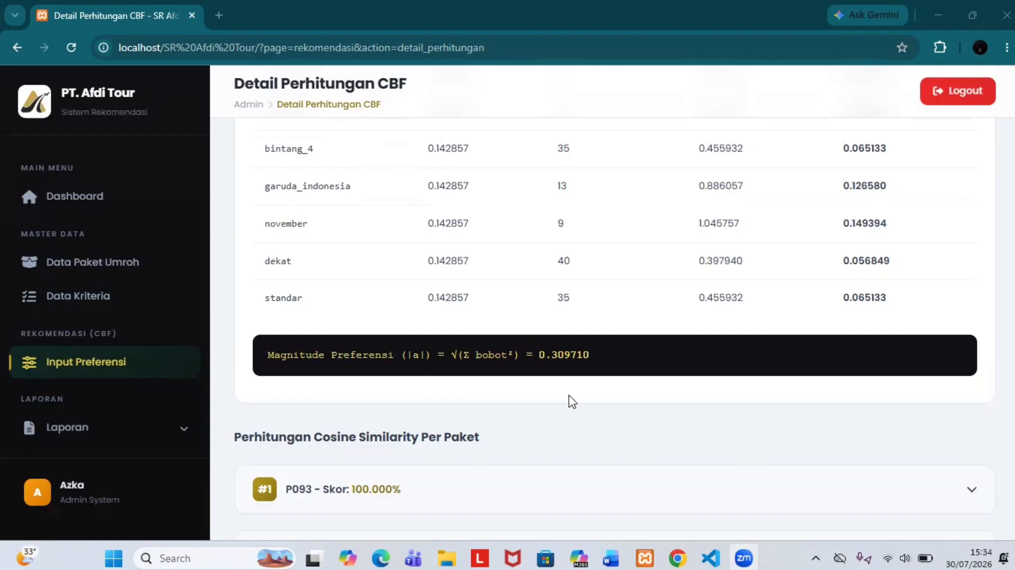
pyautogui.scroll(-4, 572, 401)
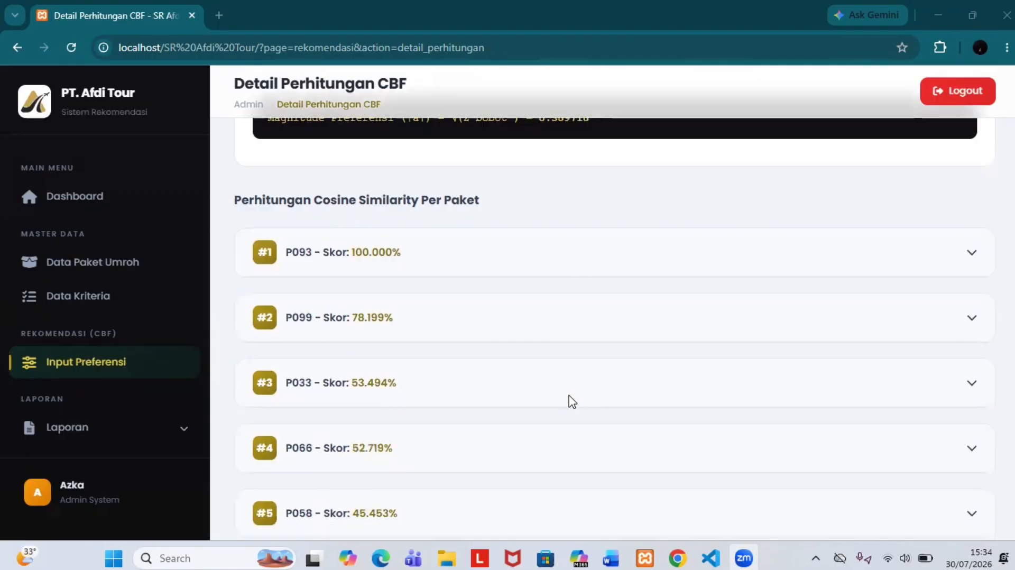
pyautogui.scroll(-1, 571, 401)
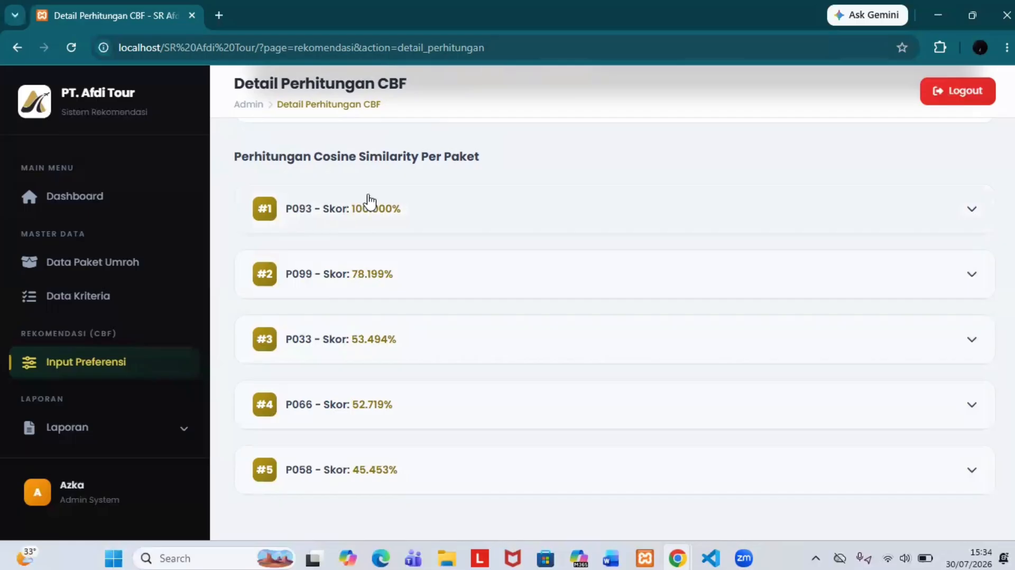
pyautogui.click(424, 206)
pyautogui.scroll(-1, 411, 270)
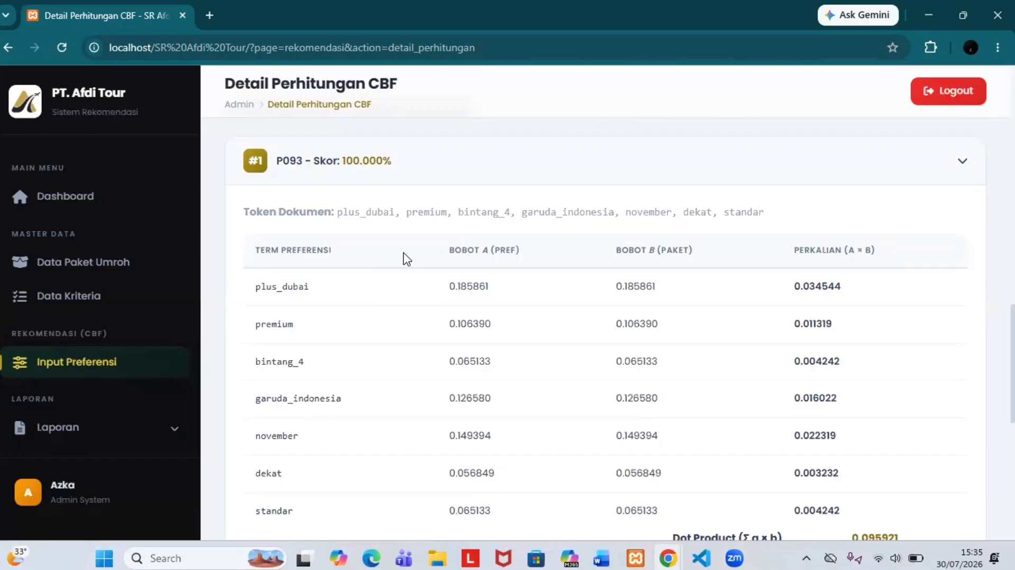
pyautogui.scroll(-1, 546, 147)
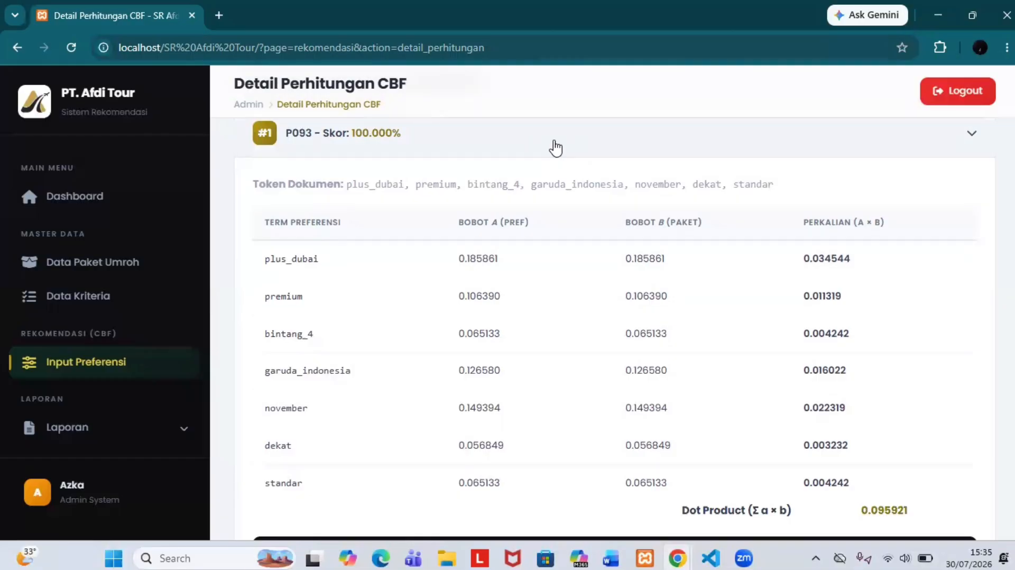
pyautogui.scroll(-1, 556, 148)
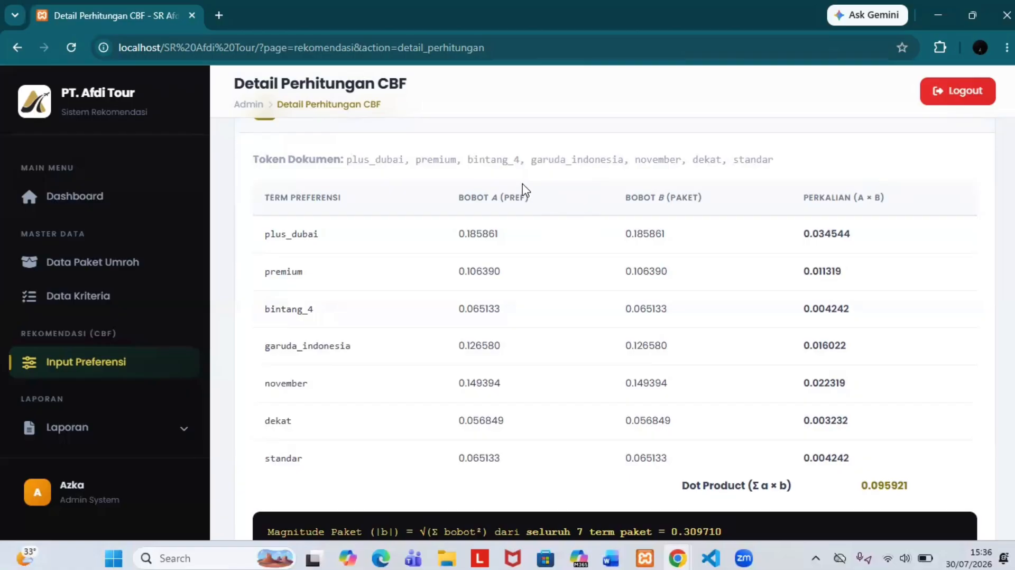
pyautogui.scroll(8, 775, 302)
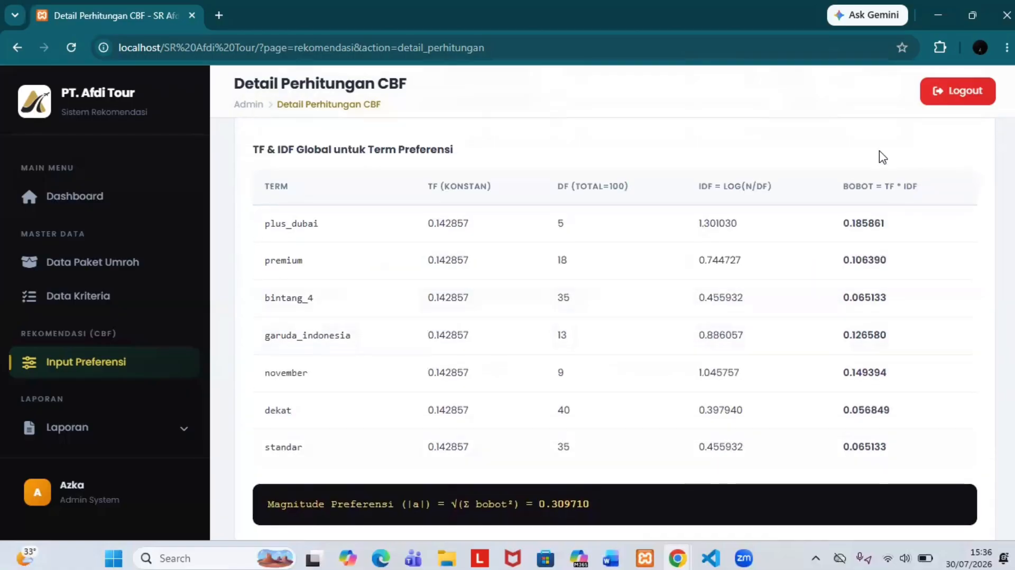
pyautogui.scroll(-9, 843, 332)
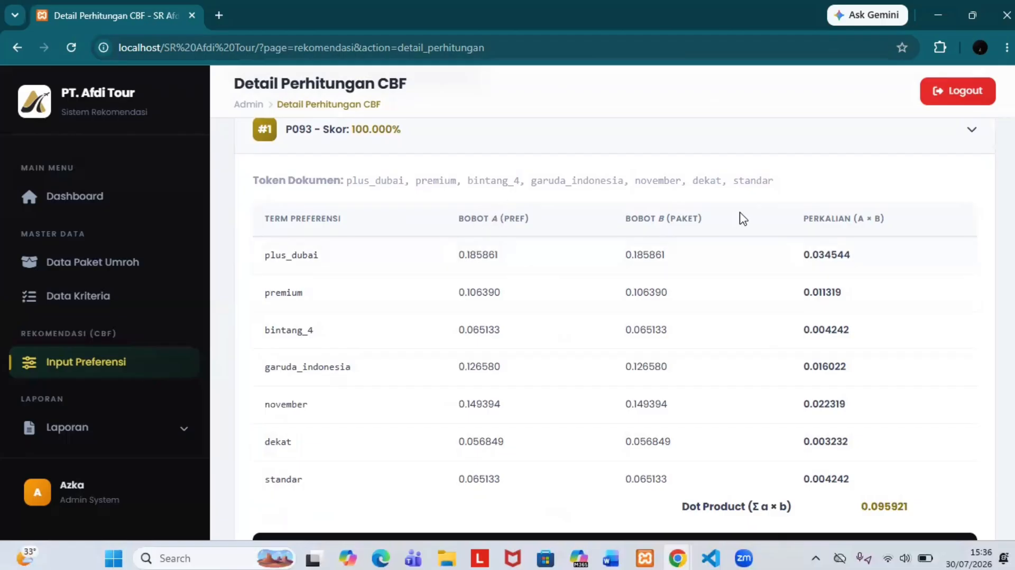
pyautogui.scroll(-1, 739, 217)
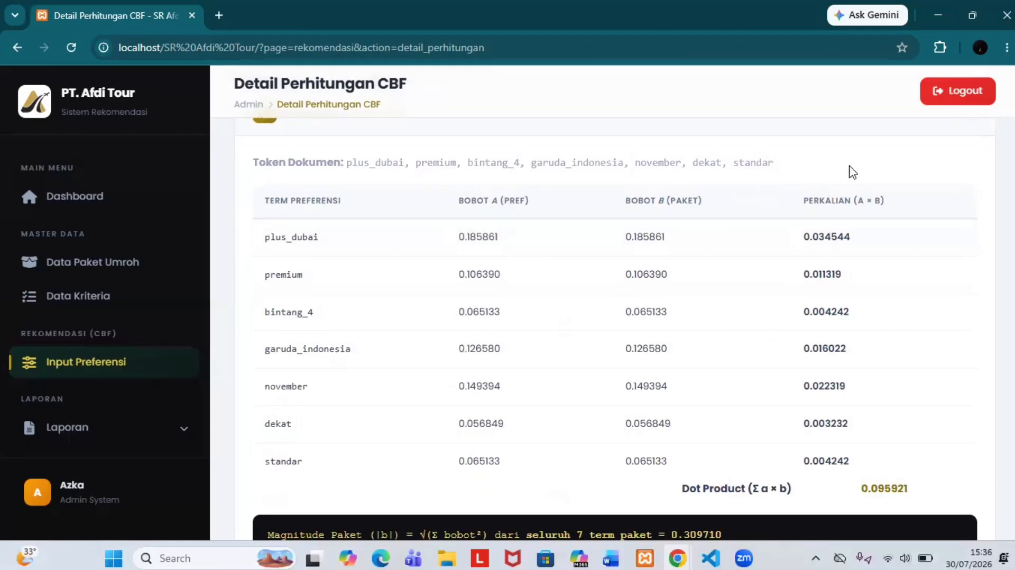
pyautogui.scroll(-1, 850, 200)
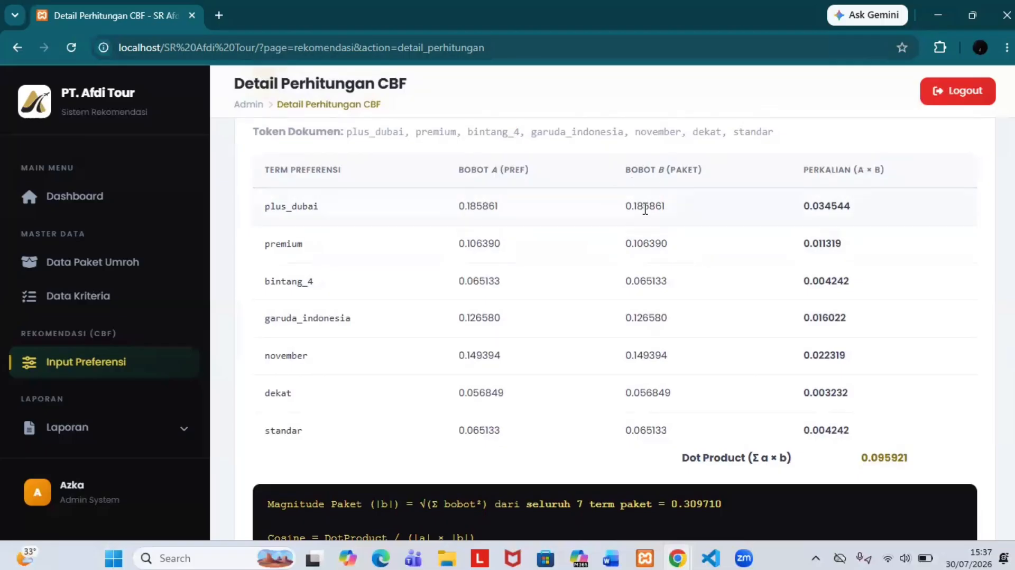
pyautogui.doubleClick(353, 132)
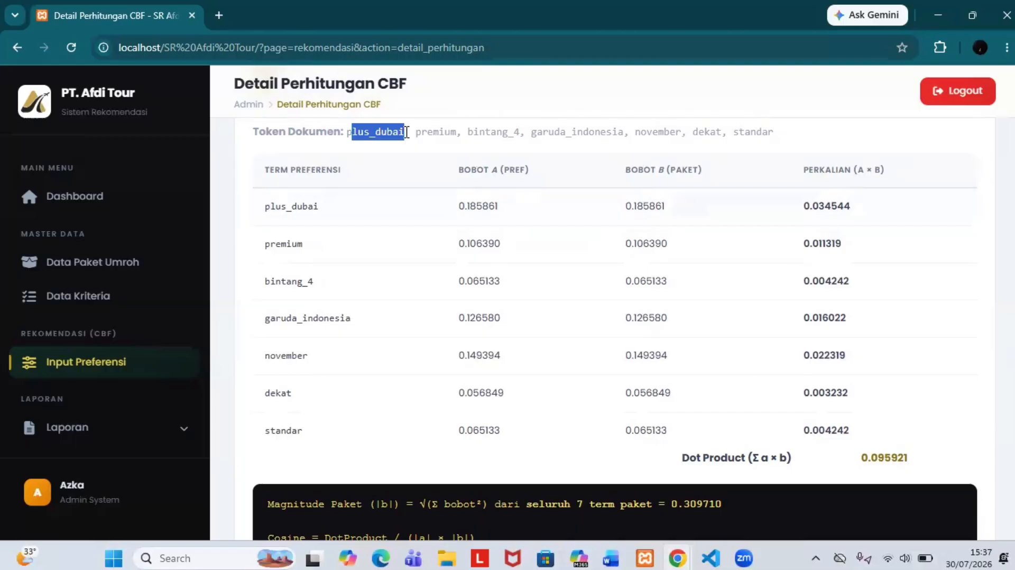
pyautogui.click(668, 194)
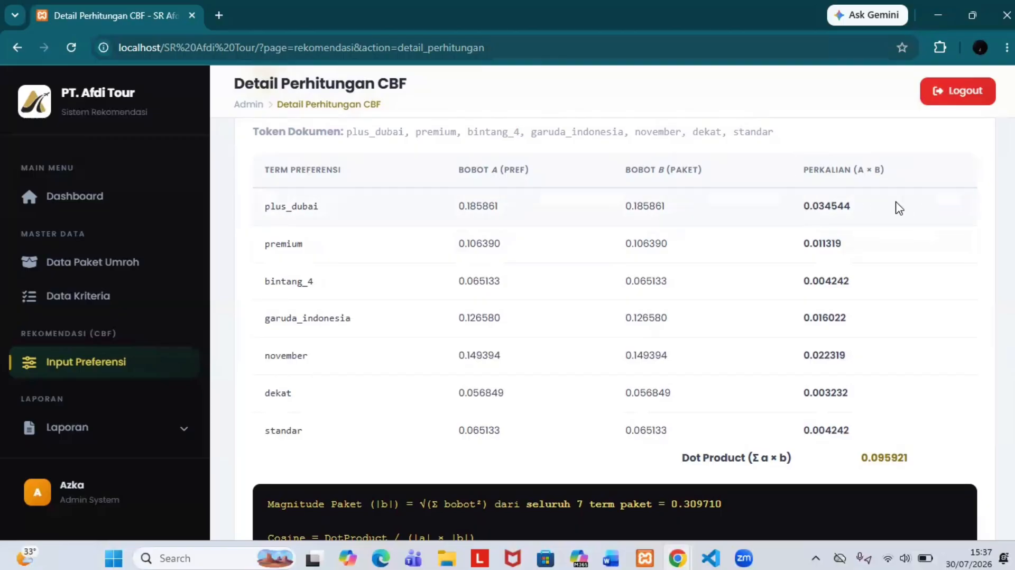
pyautogui.scroll(-1, 898, 208)
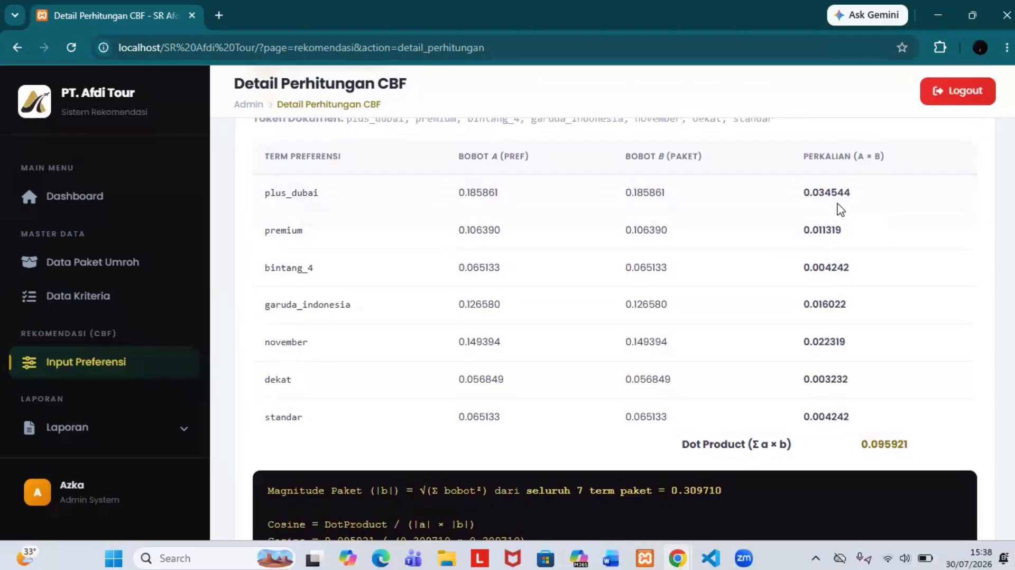
pyautogui.scroll(-1, 852, 305)
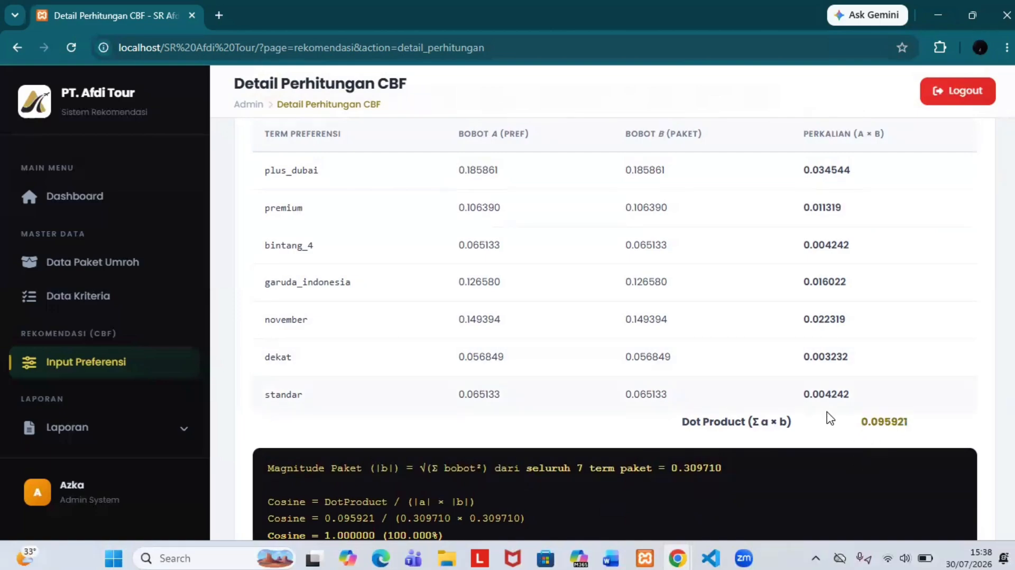
pyautogui.scroll(-1, 831, 417)
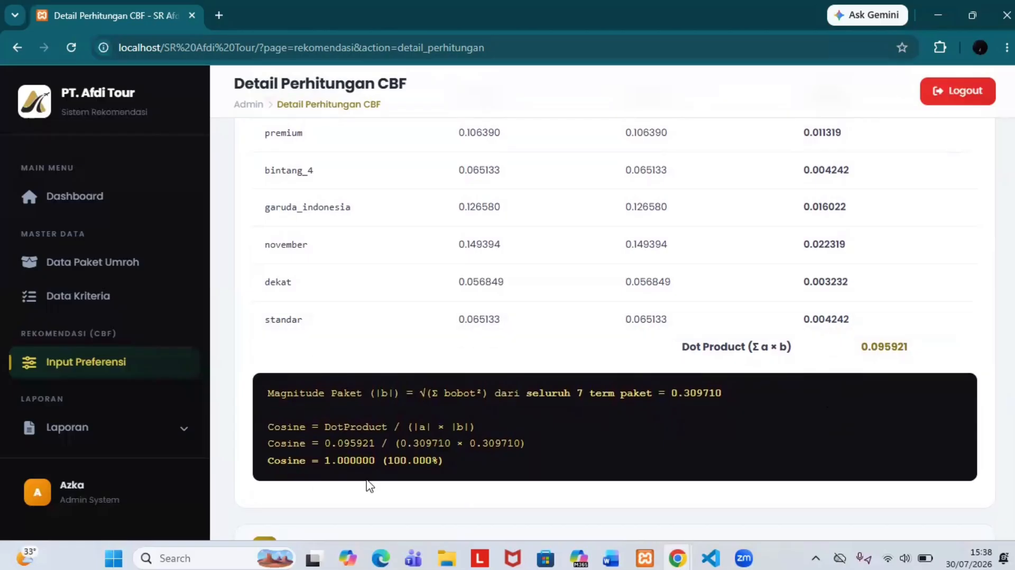
pyautogui.scroll(-1, 370, 486)
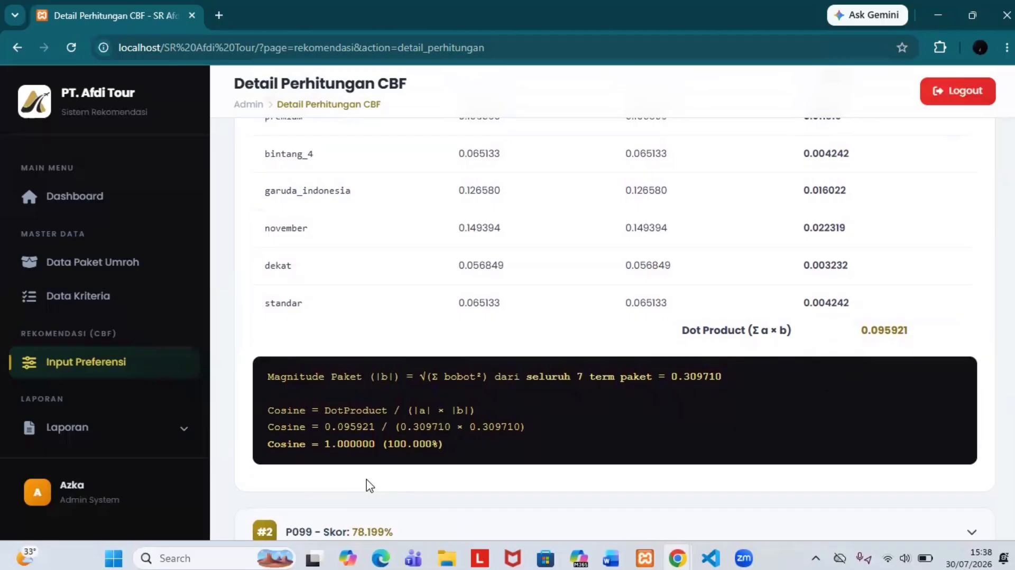
pyautogui.scroll(-1, 370, 486)
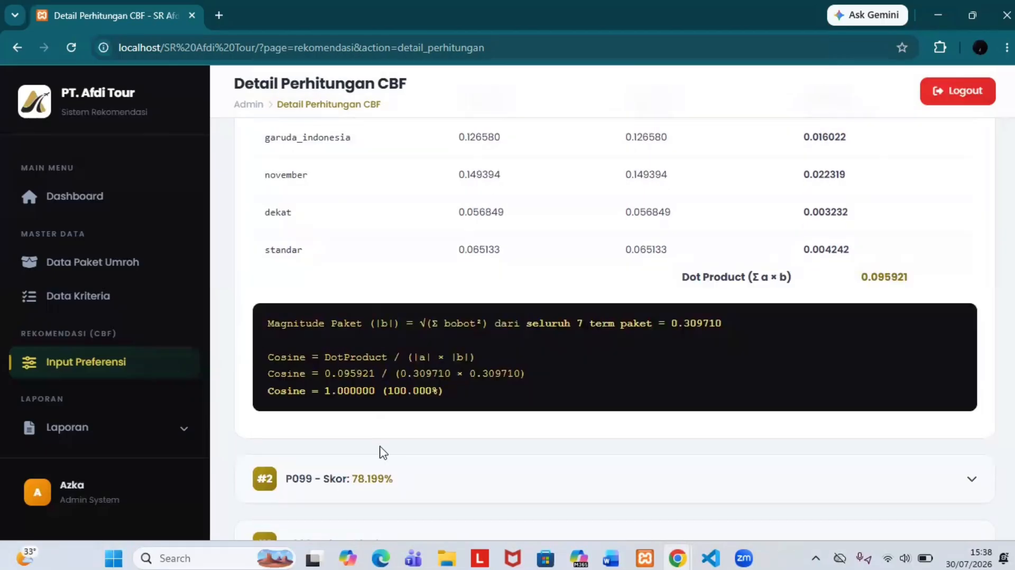
pyautogui.scroll(-1, 366, 445)
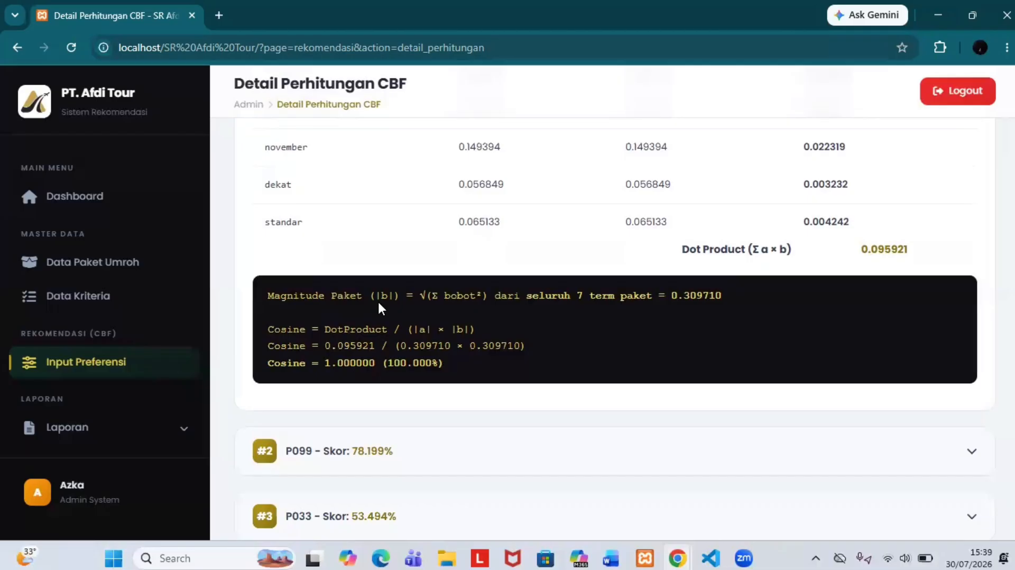
pyautogui.moveTo(671, 294); pyautogui.dragTo(718, 305)
pyautogui.click(718, 307)
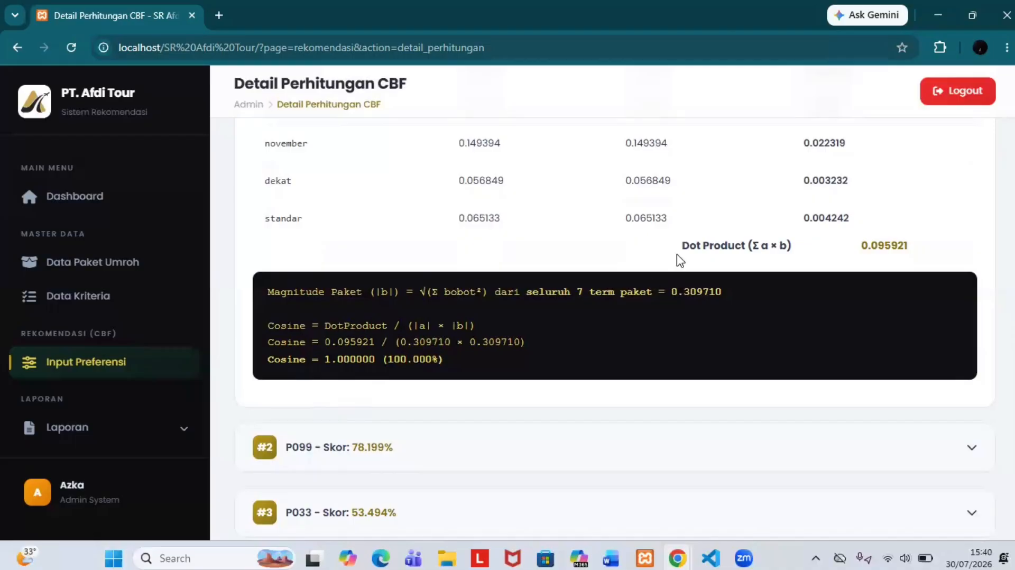
pyautogui.moveTo(684, 246); pyautogui.dragTo(911, 255)
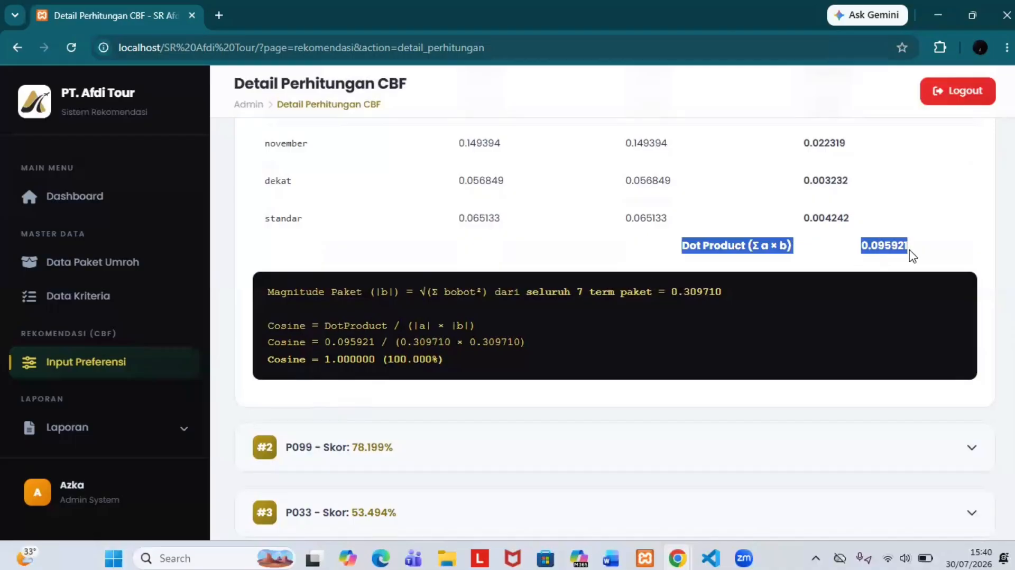
pyautogui.click(711, 310)
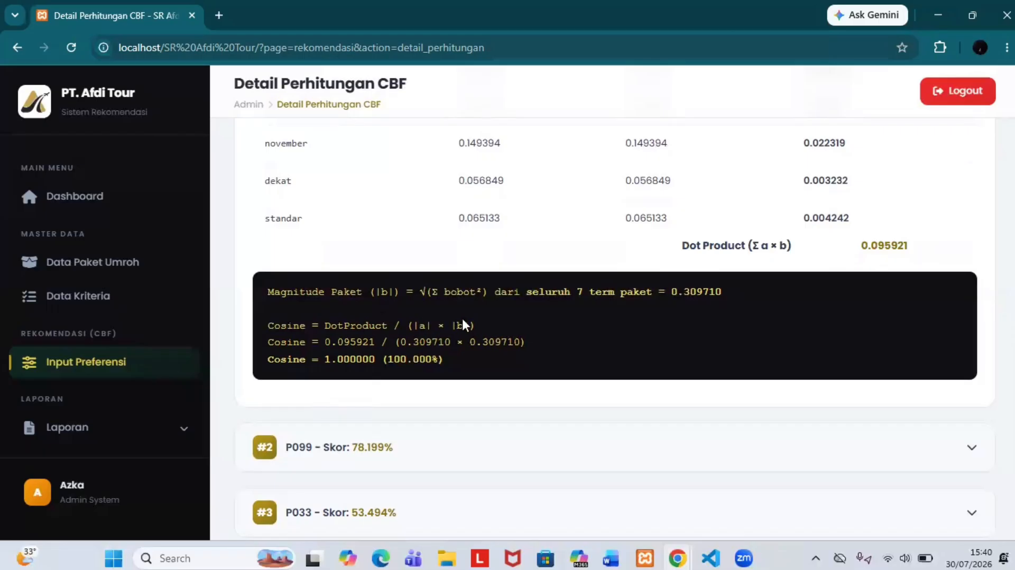
pyautogui.scroll(1, 317, 352)
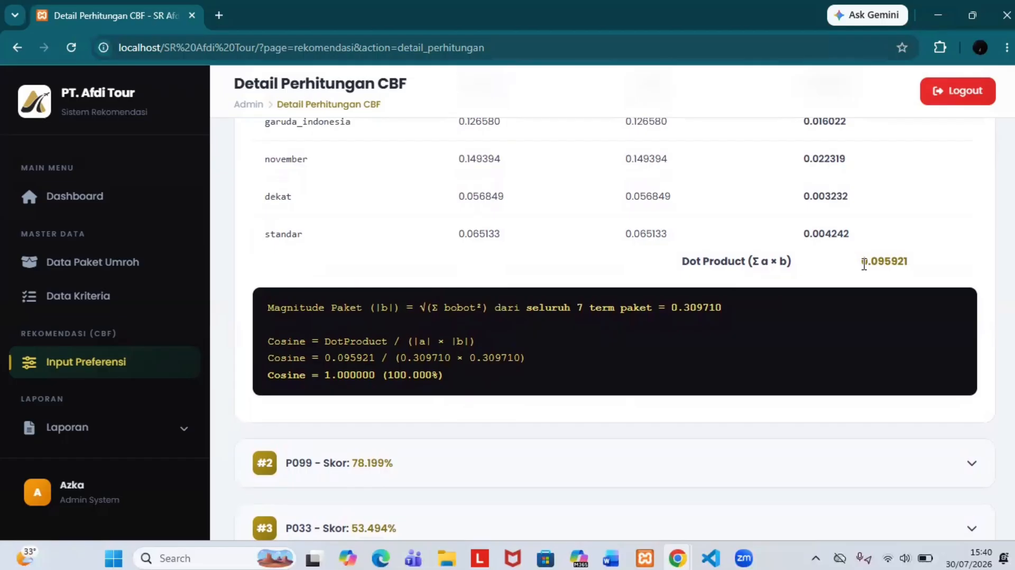
pyautogui.moveTo(864, 263); pyautogui.dragTo(914, 265)
pyautogui.click(588, 352)
pyautogui.scroll(9, 412, 363)
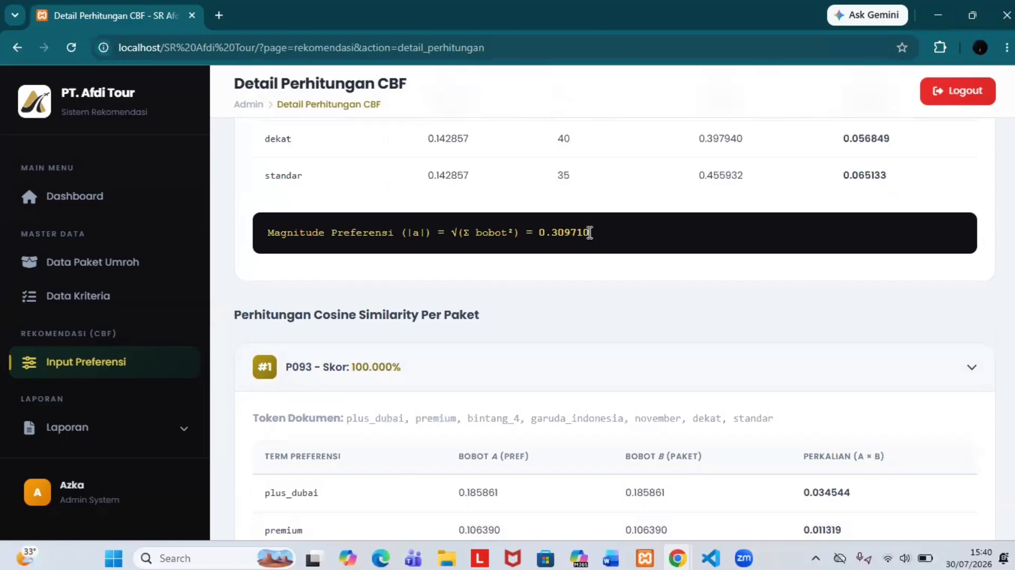
pyautogui.scroll(-9, 503, 210)
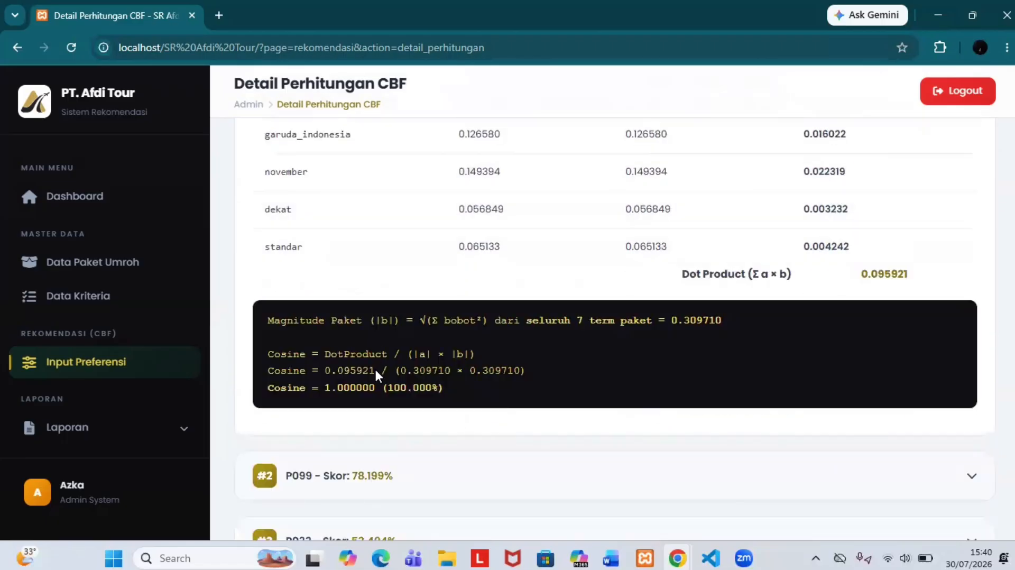
pyautogui.scroll(1, 376, 372)
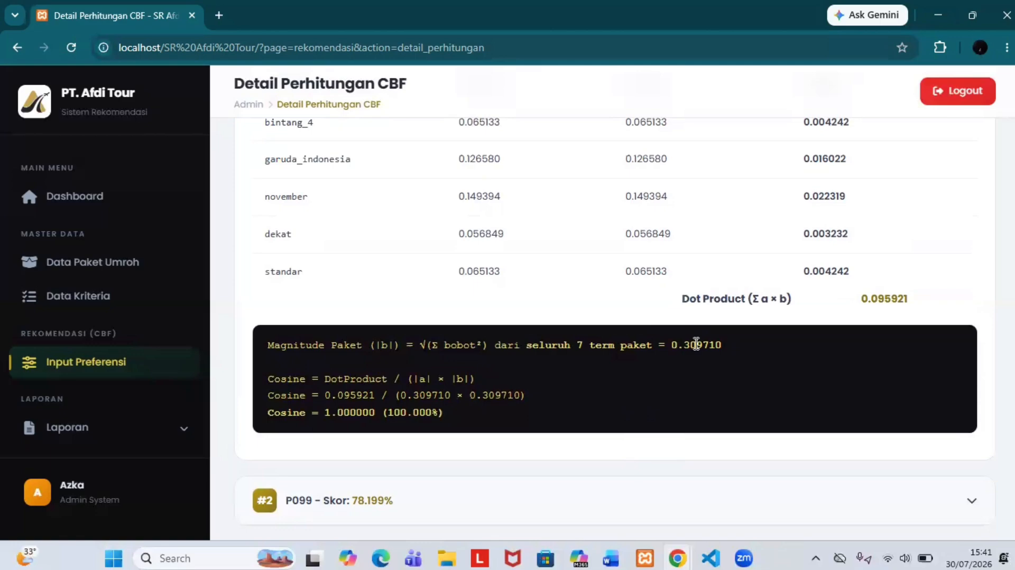
pyautogui.scroll(-1, 388, 401)
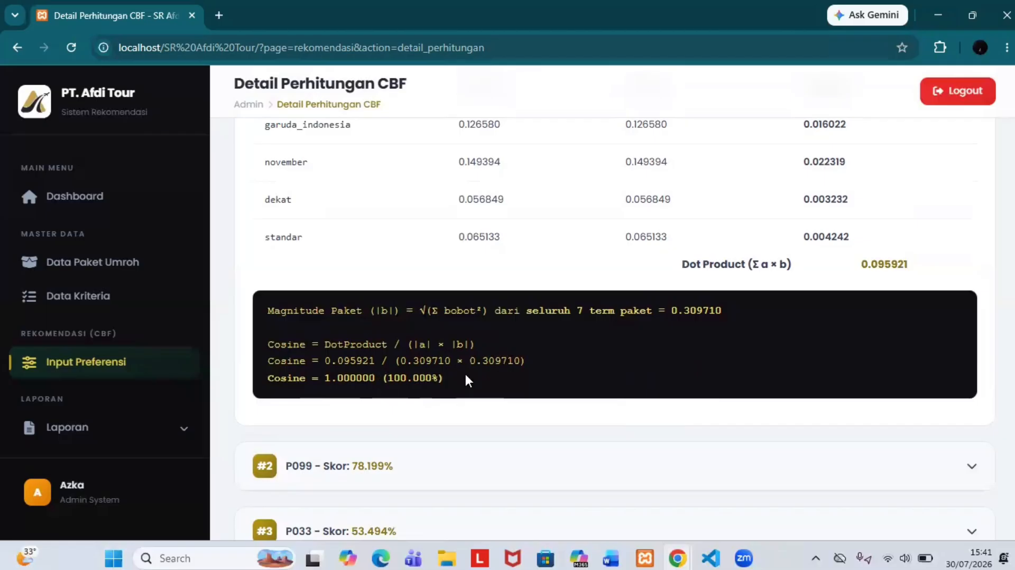
pyautogui.scroll(-4, 466, 377)
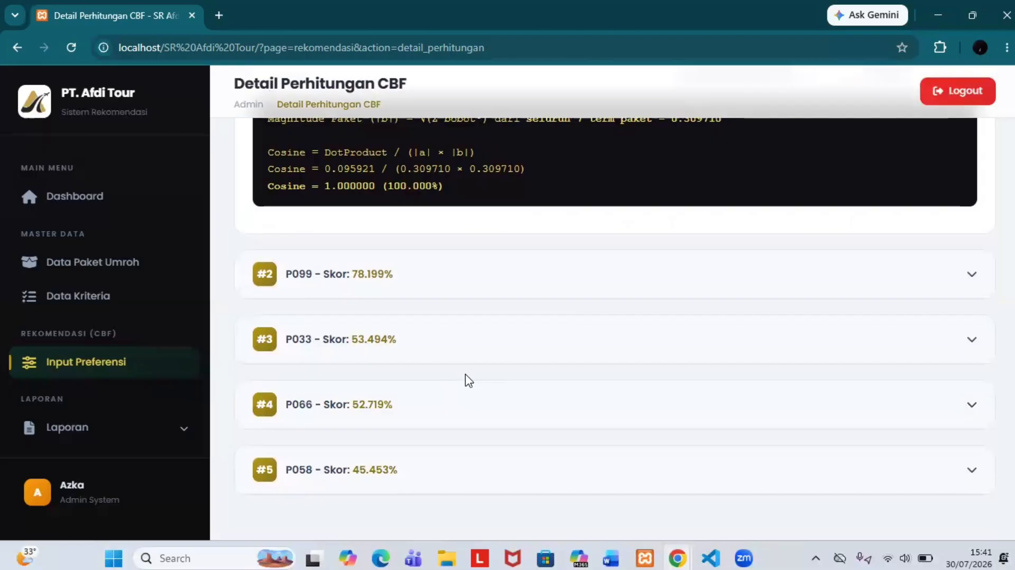
# Step: Expand the calculation details for P099, P033, P066 and P058, then expand Laporan
pyautogui.click(480, 287)
pyautogui.scroll(-5, 483, 287)
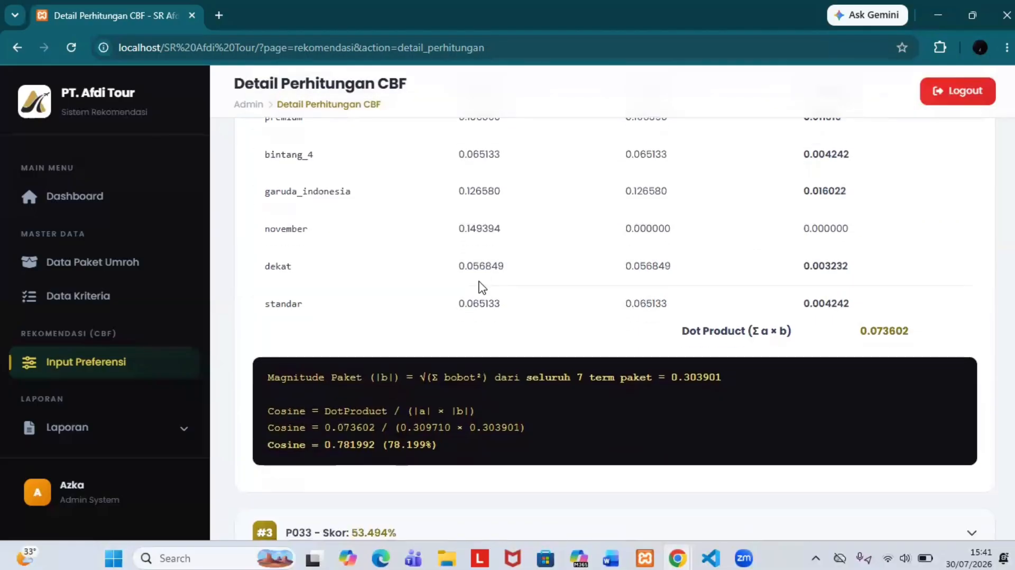
pyautogui.scroll(-4, 480, 287)
pyautogui.click(452, 352)
pyautogui.scroll(-10, 478, 281)
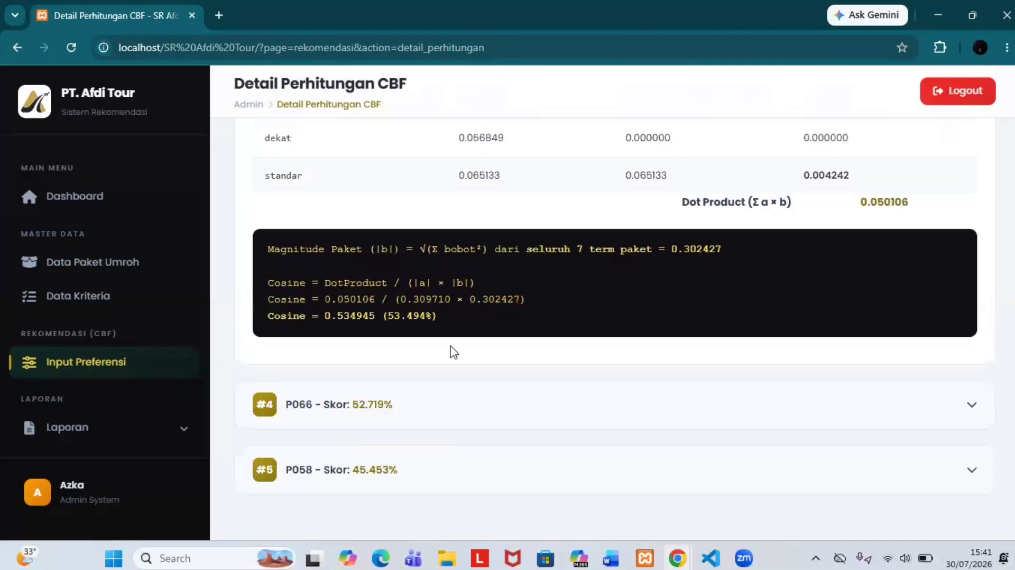
pyautogui.click(426, 415)
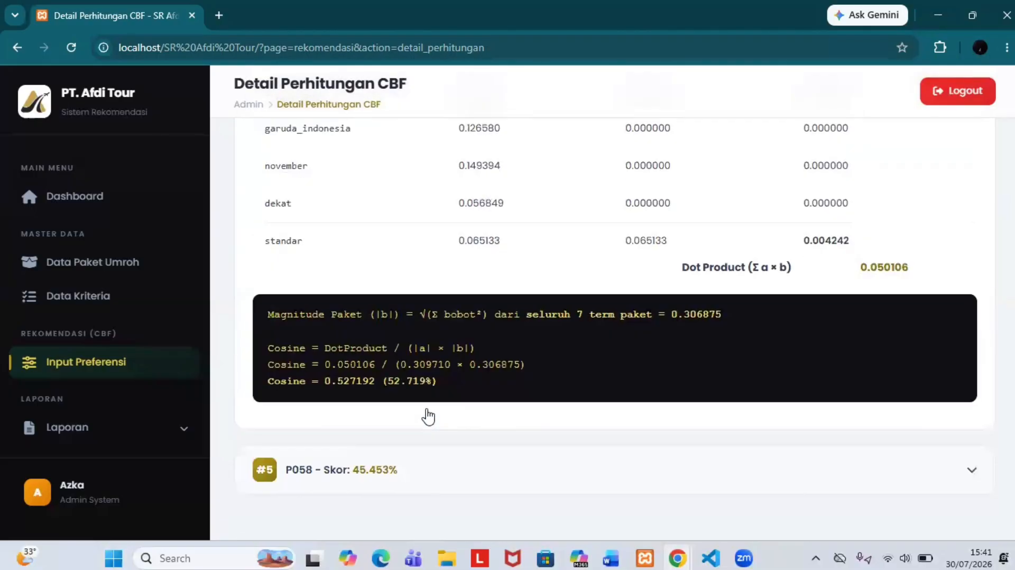
pyautogui.click(403, 486)
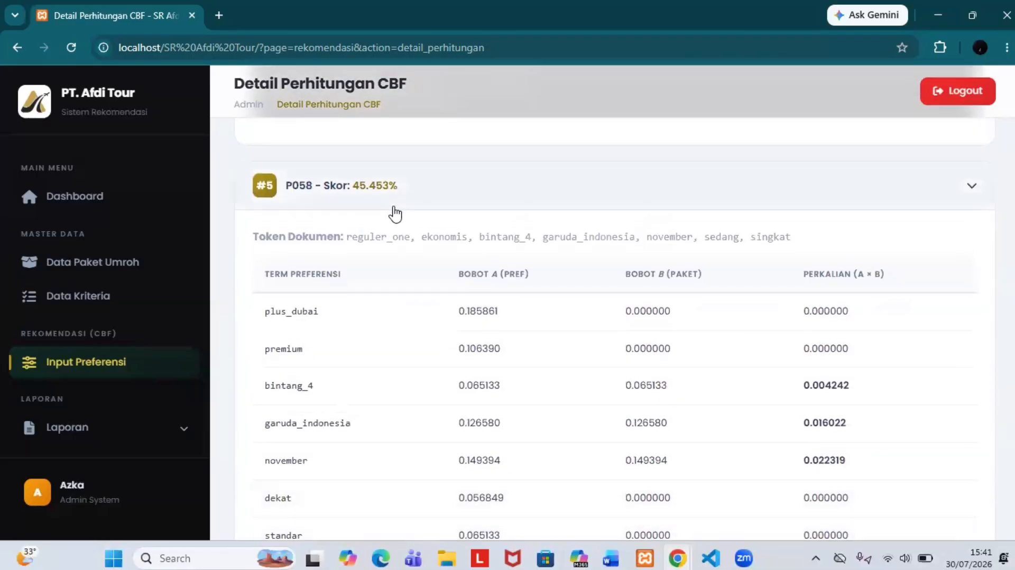
pyautogui.scroll(-4, 231, 367)
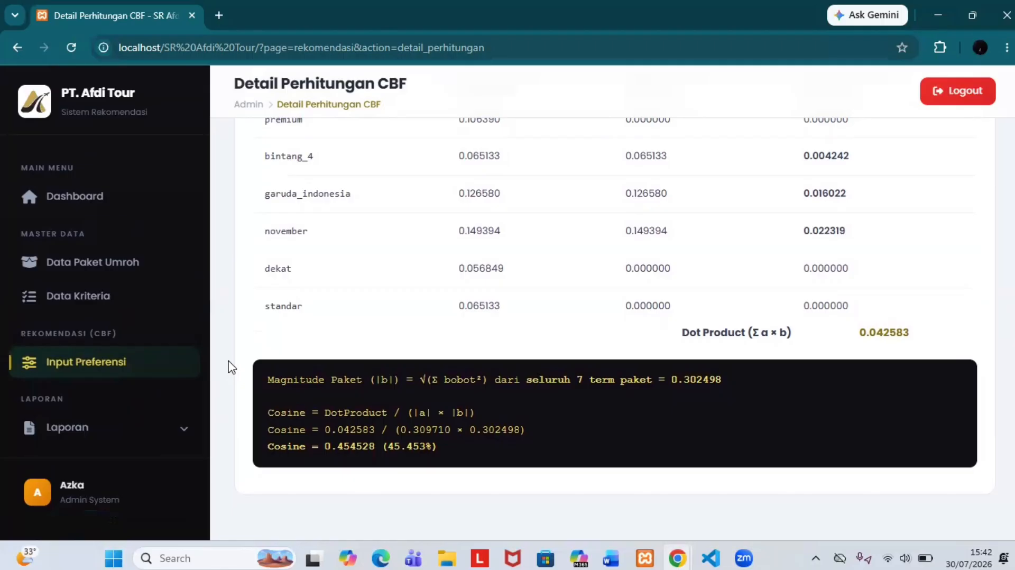
pyautogui.click(125, 426)
pyautogui.scroll(-2, 123, 425)
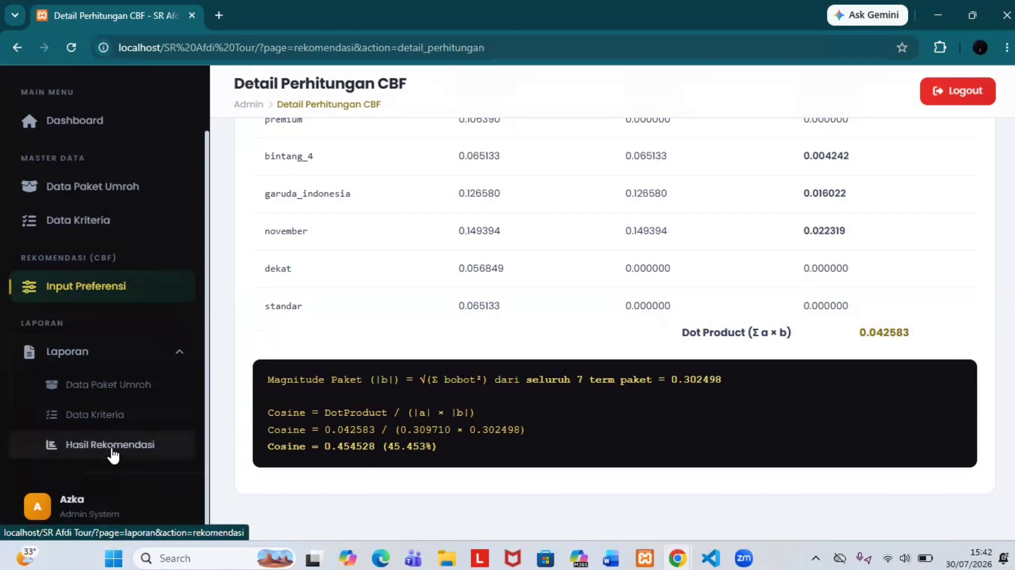
# Step: Open Laporan > Data Paket Umroh and scroll the 100-package table starting at P001
pyautogui.click(142, 385)
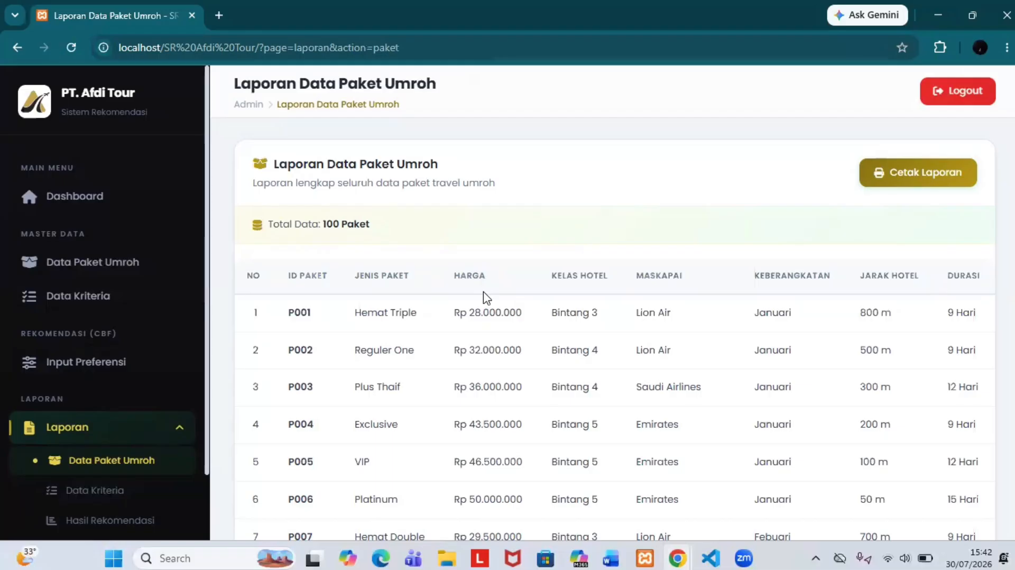
pyautogui.scroll(-20, 487, 299)
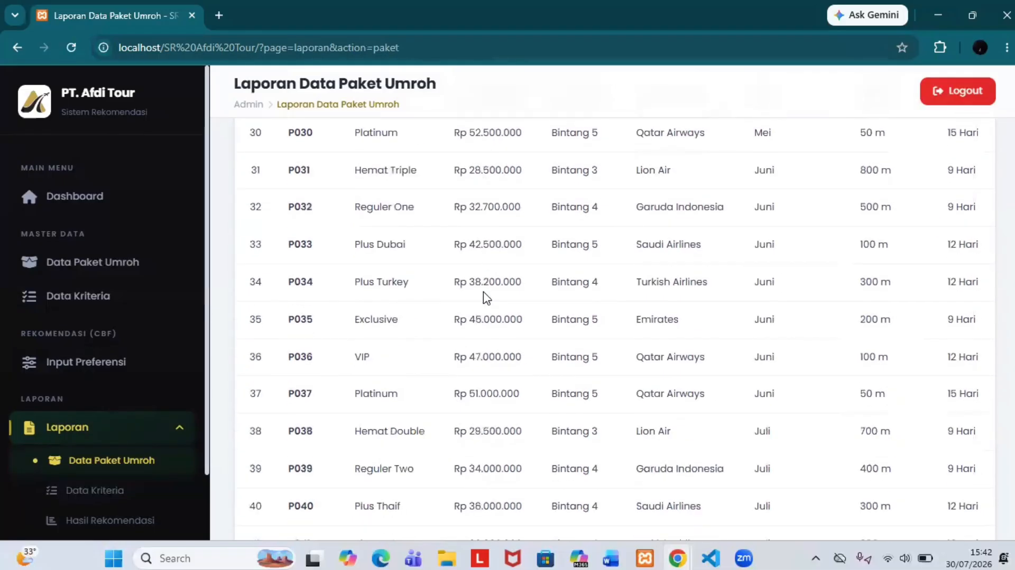
pyautogui.scroll(14, 420, 196)
pyautogui.scroll(7, 420, 197)
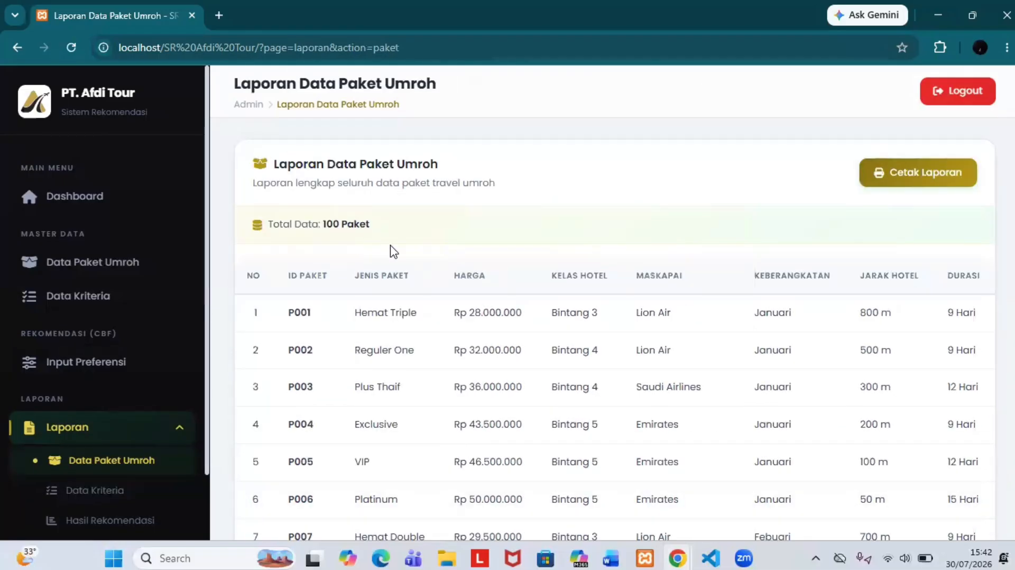
pyautogui.scroll(-4, 650, 231)
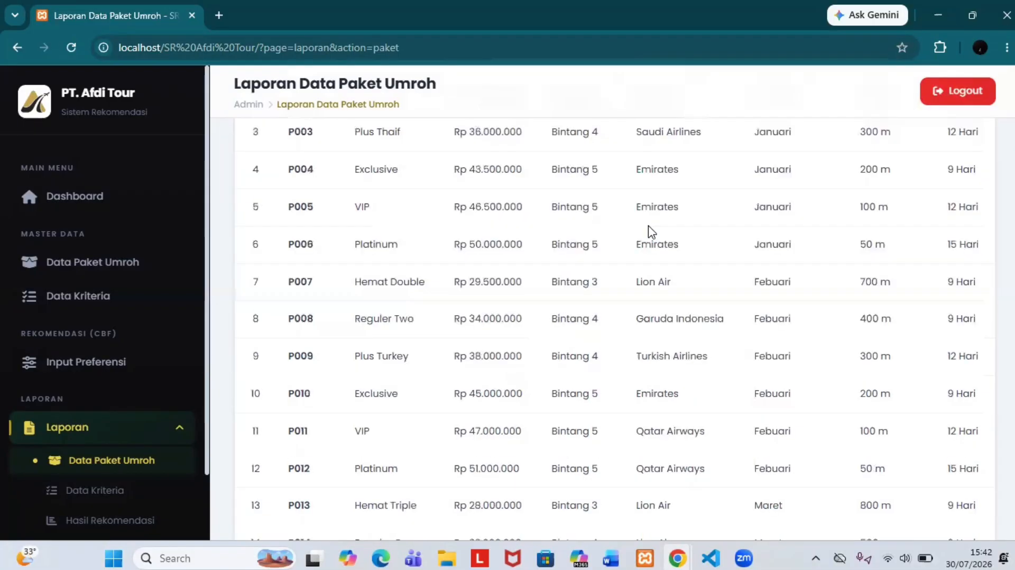
pyautogui.scroll(4, 652, 233)
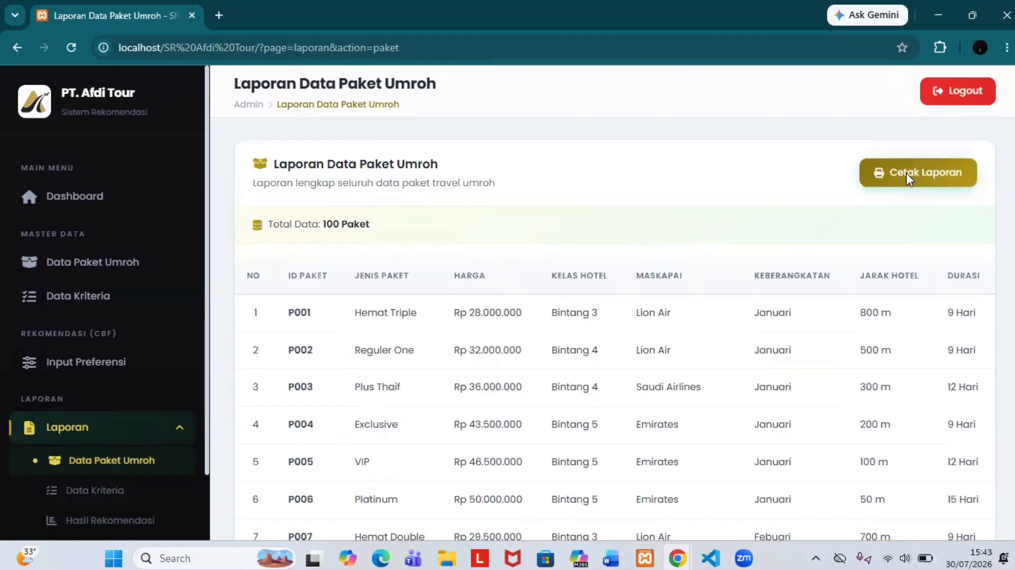
# Step: Open the Cetak Laporan print view, dated 30 Juli 2026, and scroll to the signature footer
pyautogui.click(908, 174)
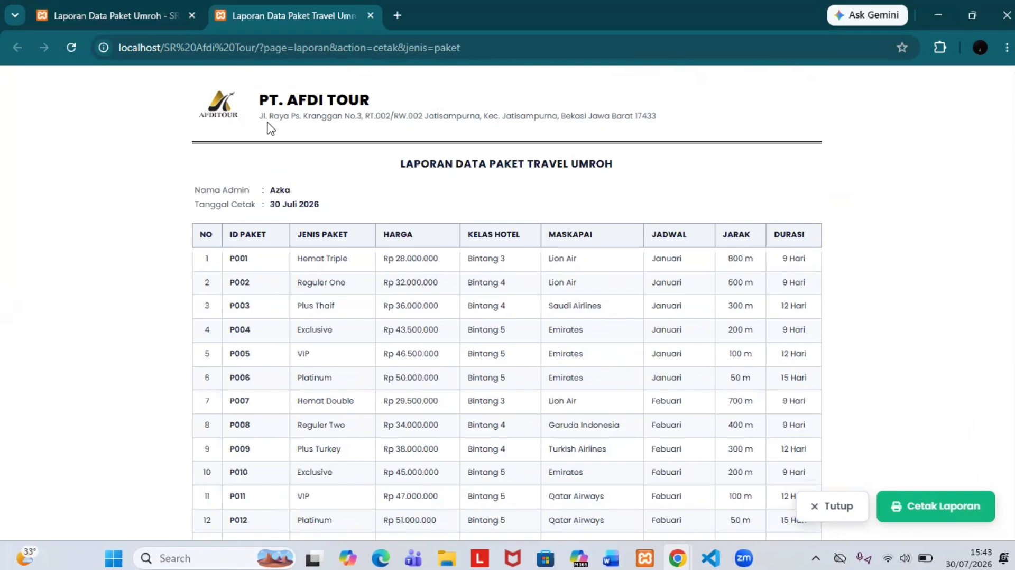
pyautogui.scroll(-1, 641, 134)
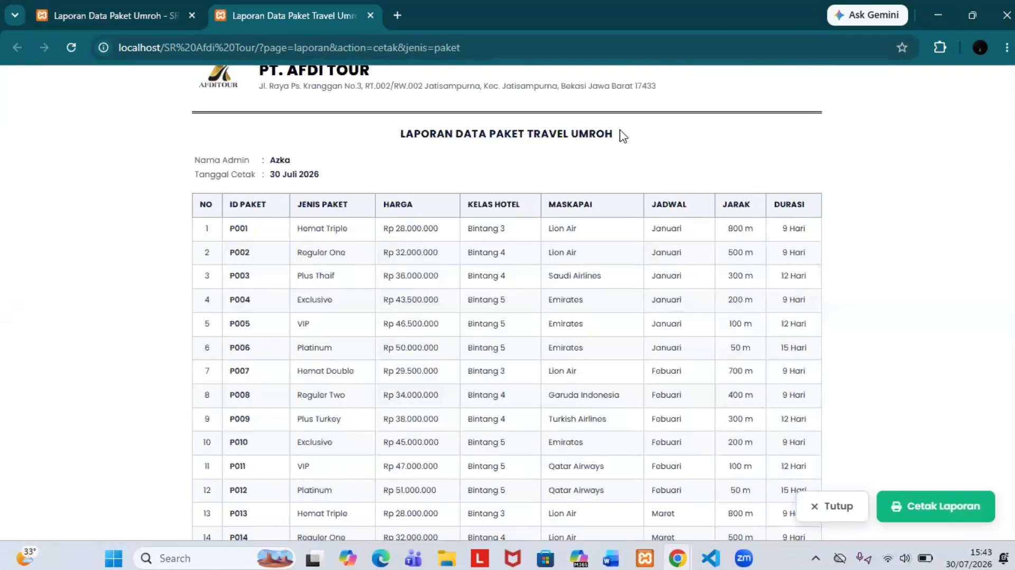
pyautogui.scroll(1, 259, 167)
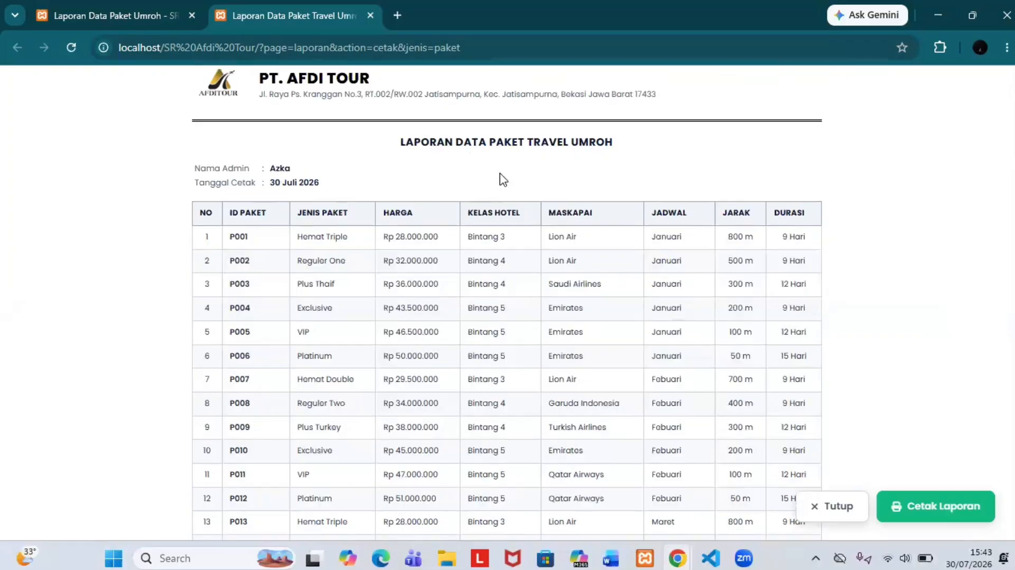
pyautogui.scroll(-20, 500, 179)
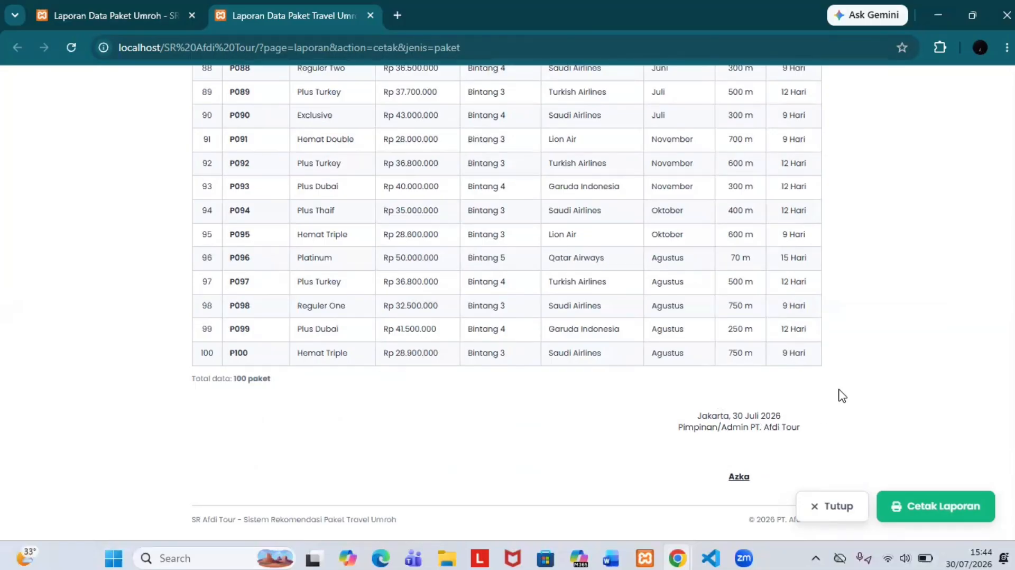
pyautogui.scroll(15, 841, 397)
pyautogui.scroll(10, 842, 395)
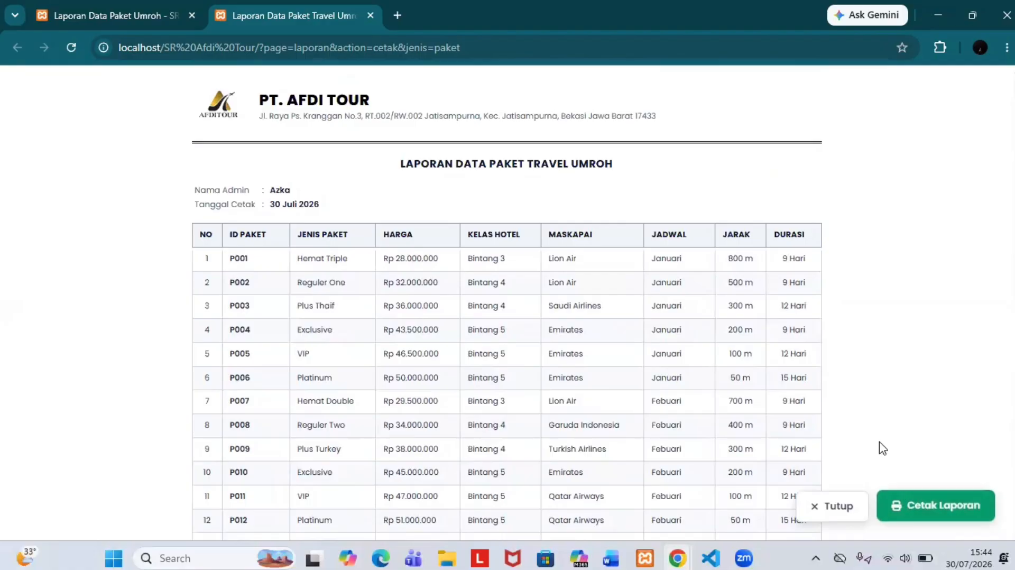
# Step: Save the report as 'Laporan Data Paket Travel Umroh - PT Afdi Tour.pdf' in Downloads and open Downloads
pyautogui.click(914, 513)
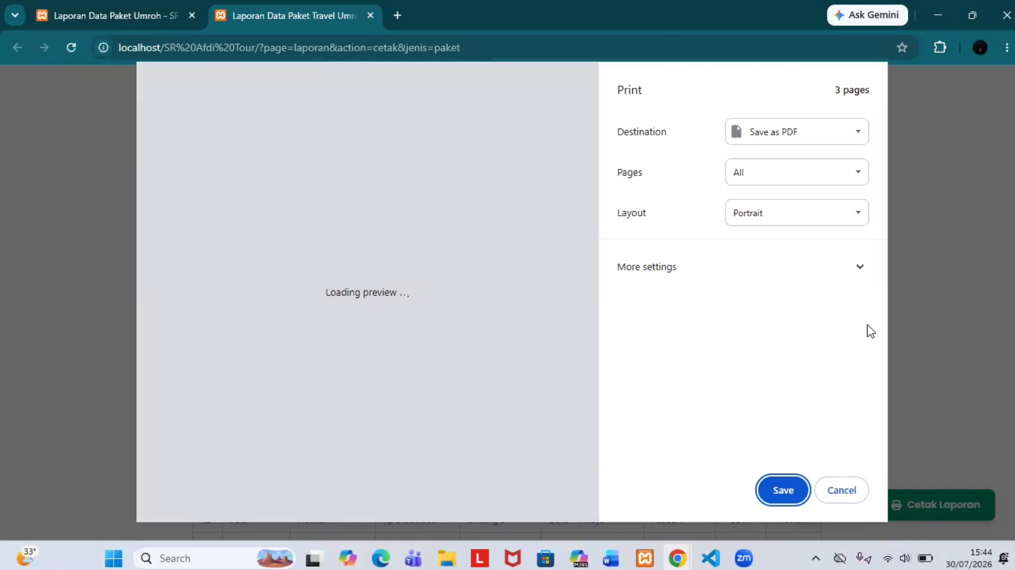
pyautogui.scroll(-15, 522, 331)
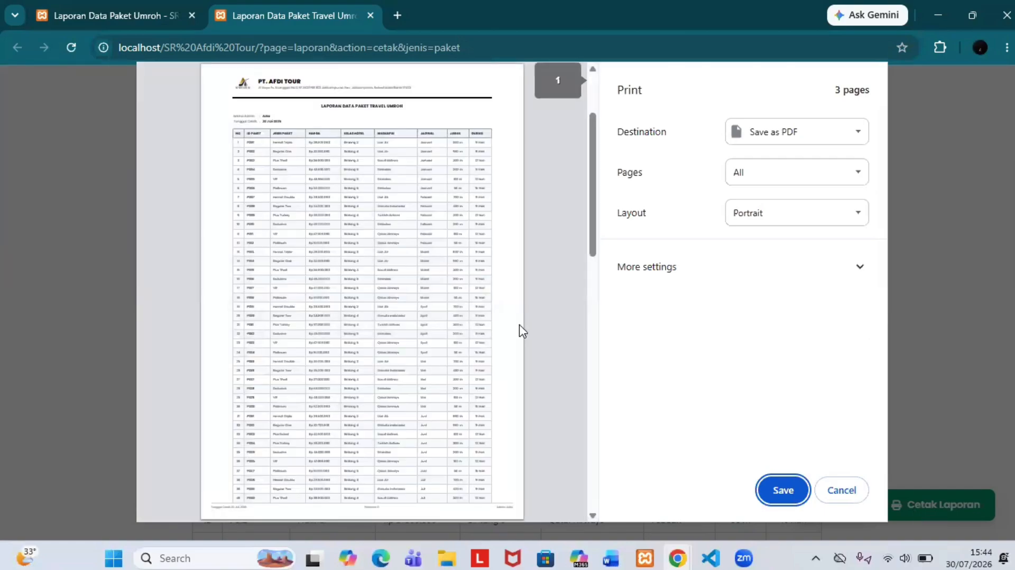
pyautogui.scroll(15, 520, 330)
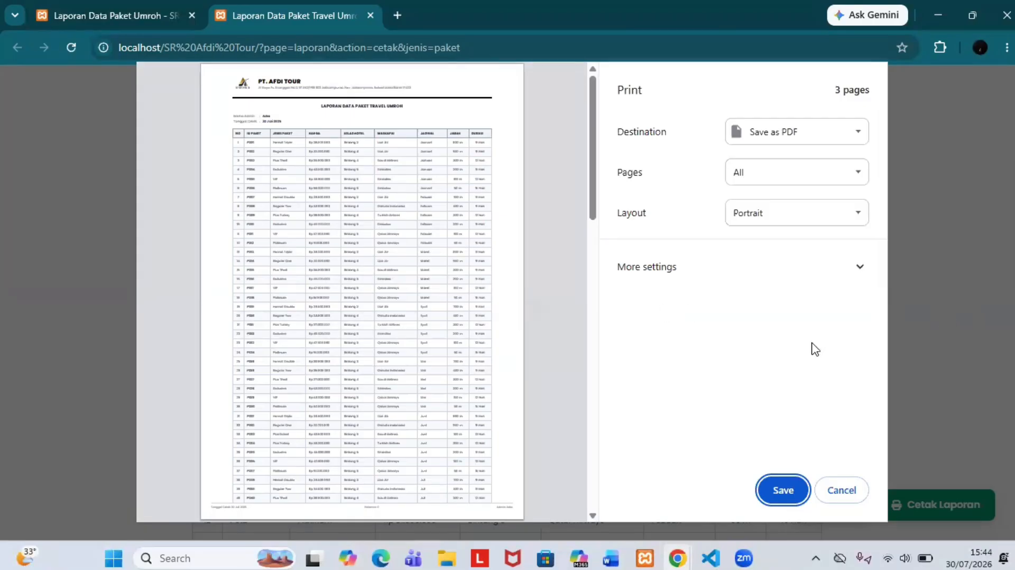
pyautogui.click(780, 492)
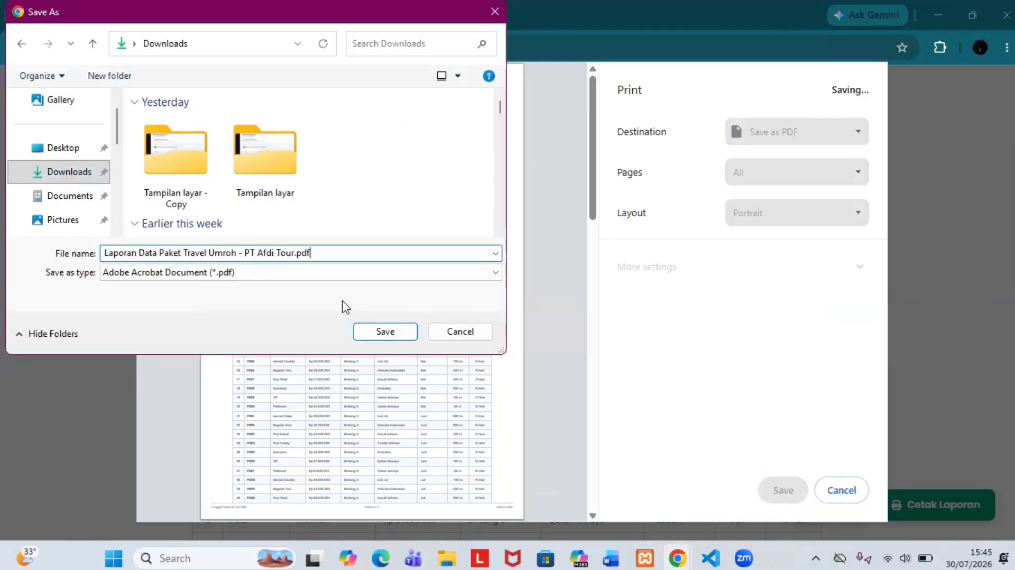
pyautogui.click(385, 332)
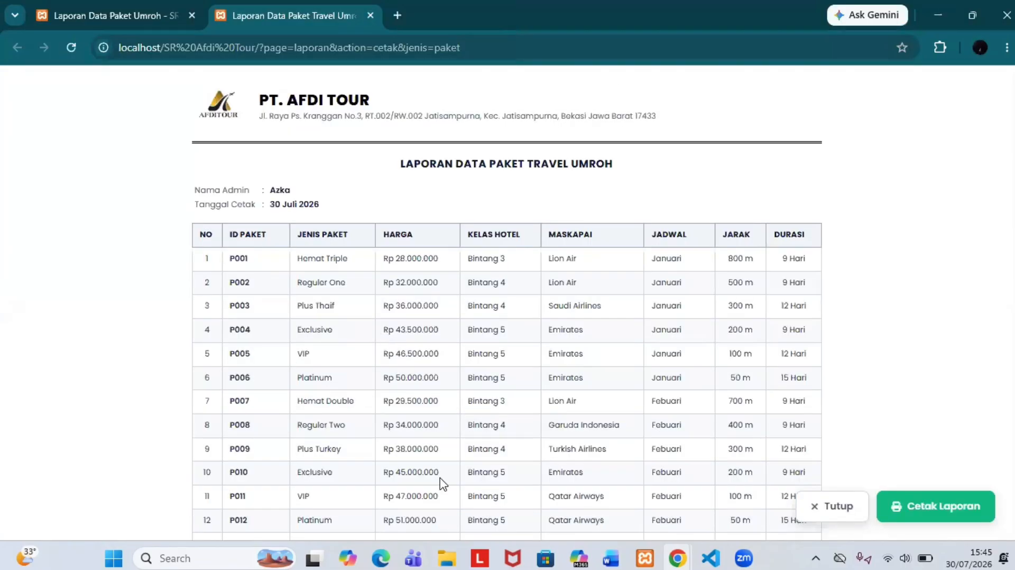
pyautogui.click(447, 559)
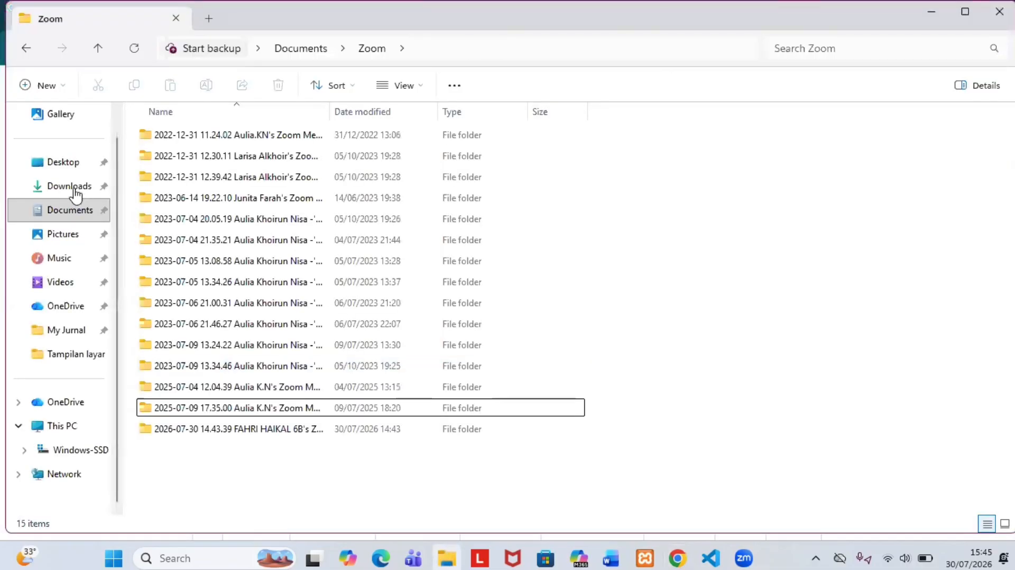
pyautogui.click(76, 192)
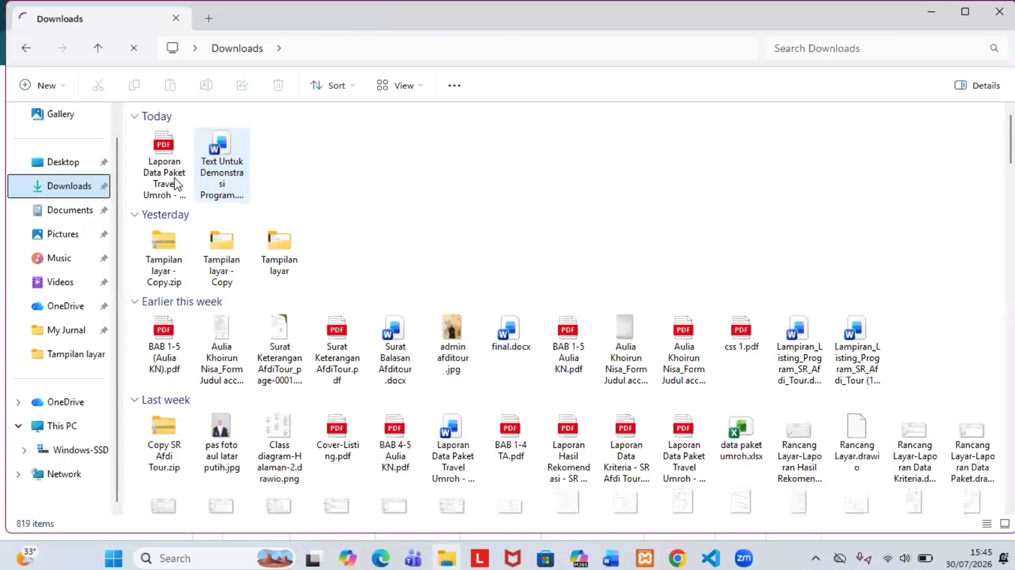
# Step: Open the saved PDF in Microsoft Edge and scroll through its 3 pages
pyautogui.doubleClick(177, 184)
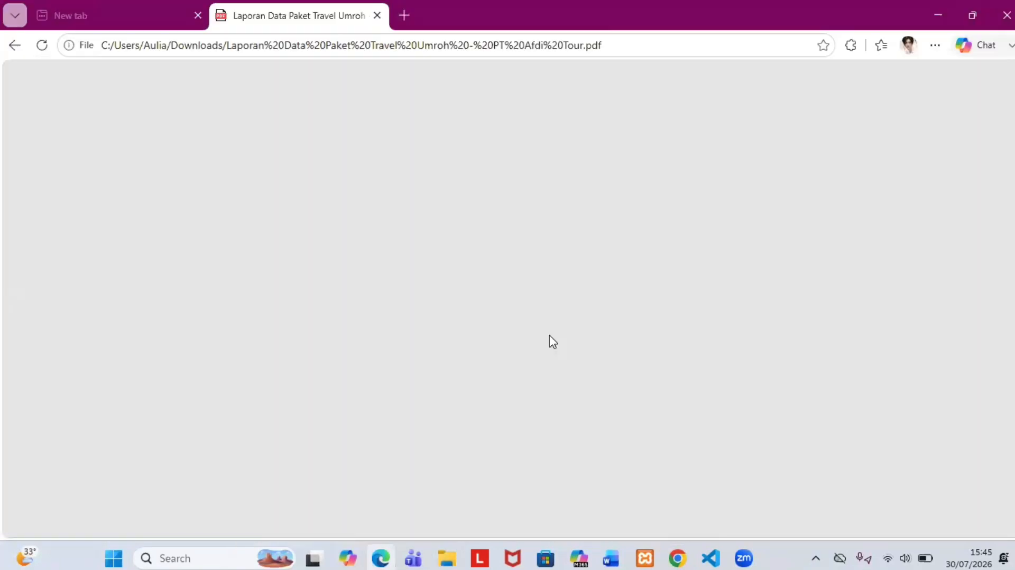
pyautogui.keyDown('ctrl'); pyautogui.scroll(3, 578, 237); pyautogui.keyUp('ctrl')
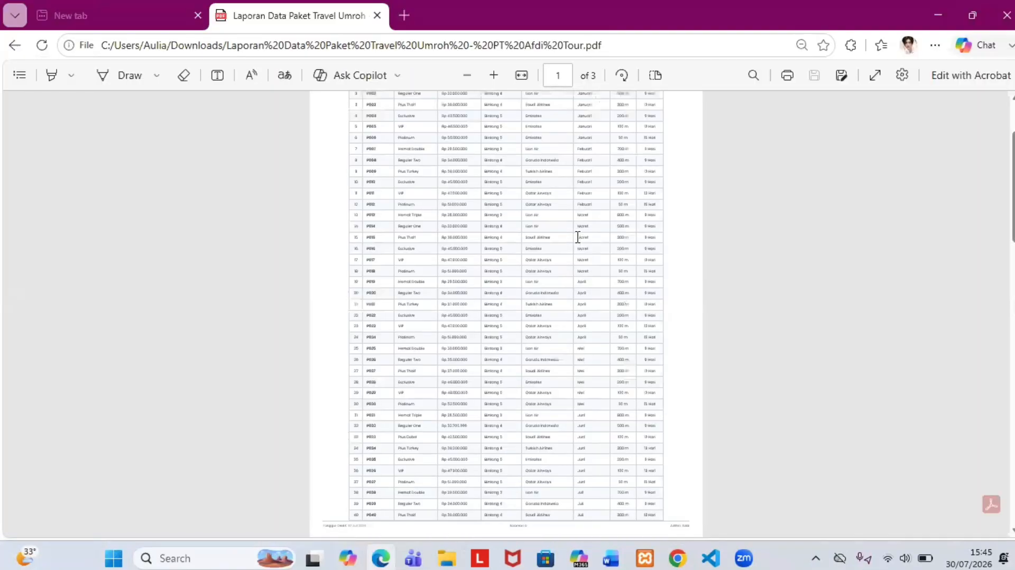
pyautogui.scroll(2, 578, 238)
pyautogui.scroll(-4, 578, 237)
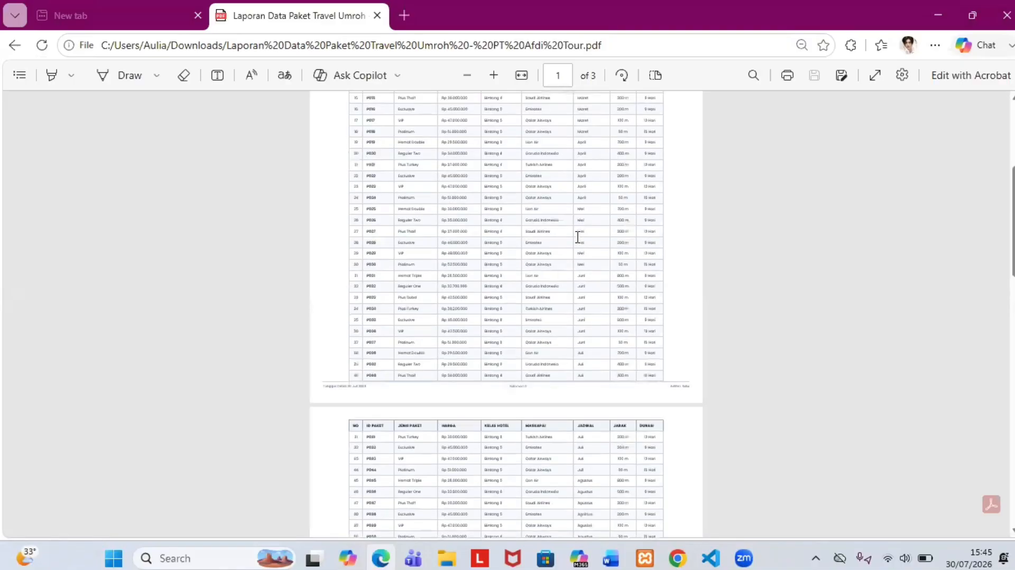
pyautogui.scroll(-3, 507, 315)
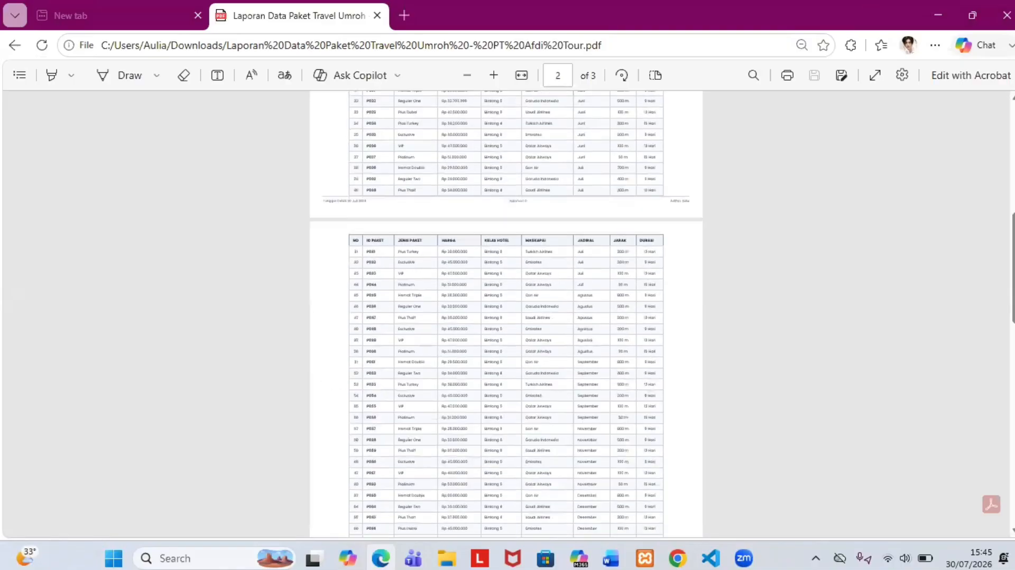
# Step: Minimize Edge and File Explorer, then click Tutup on the print-ready report
pyautogui.click(939, 10)
pyautogui.click(866, 16)
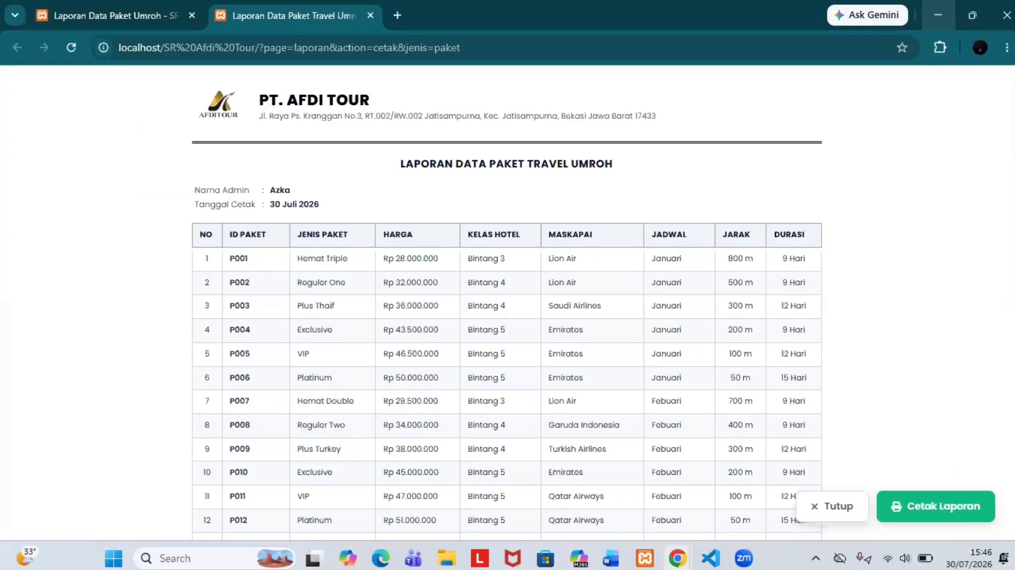
pyautogui.click(811, 507)
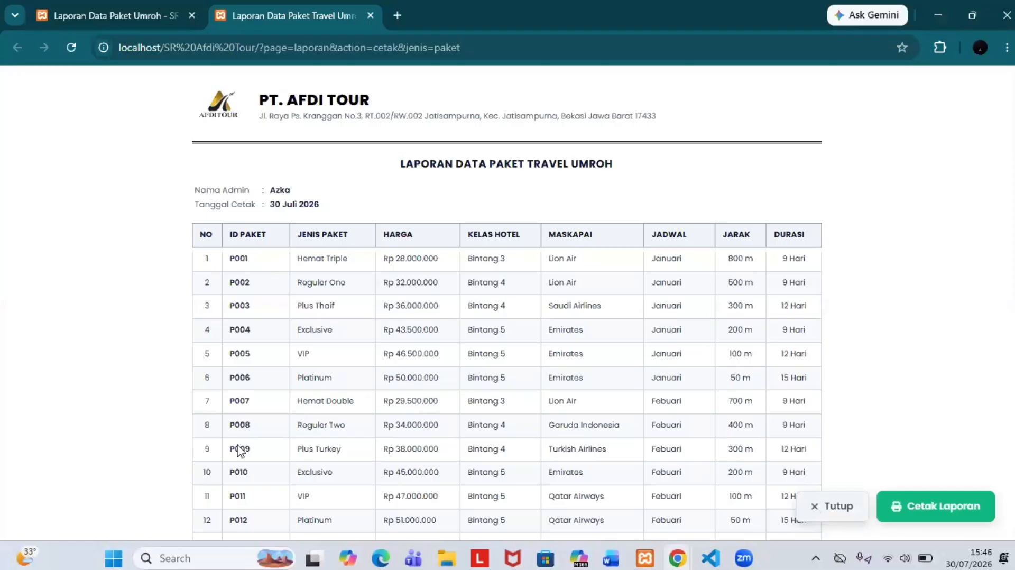
# Step: Open Laporan > Data Kriteria and review the 7 criteria weights and Kategorisasi Kriteria ranges
pyautogui.scroll(-2, 103, 412)
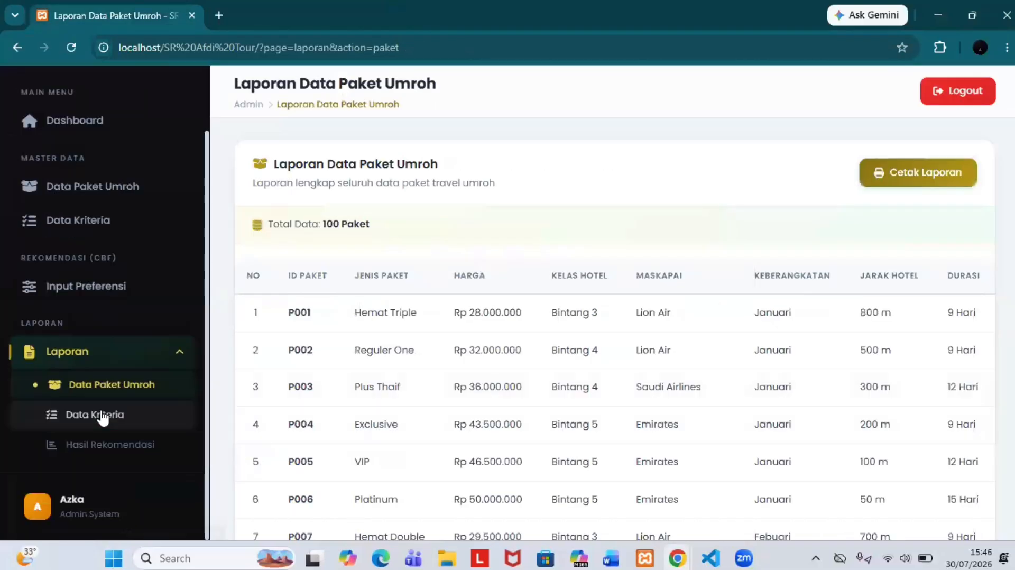
pyautogui.click(102, 416)
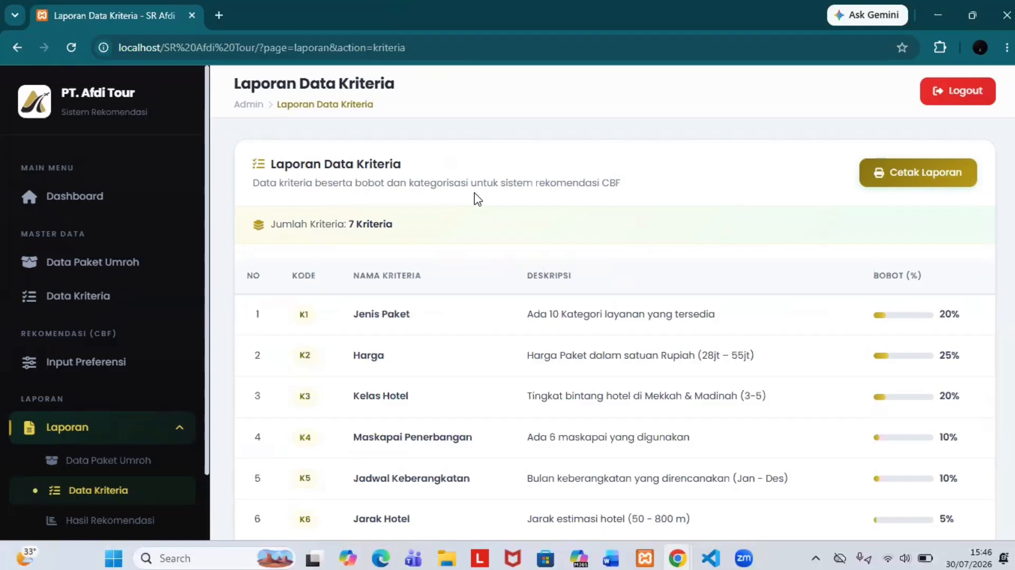
pyautogui.scroll(-2, 476, 200)
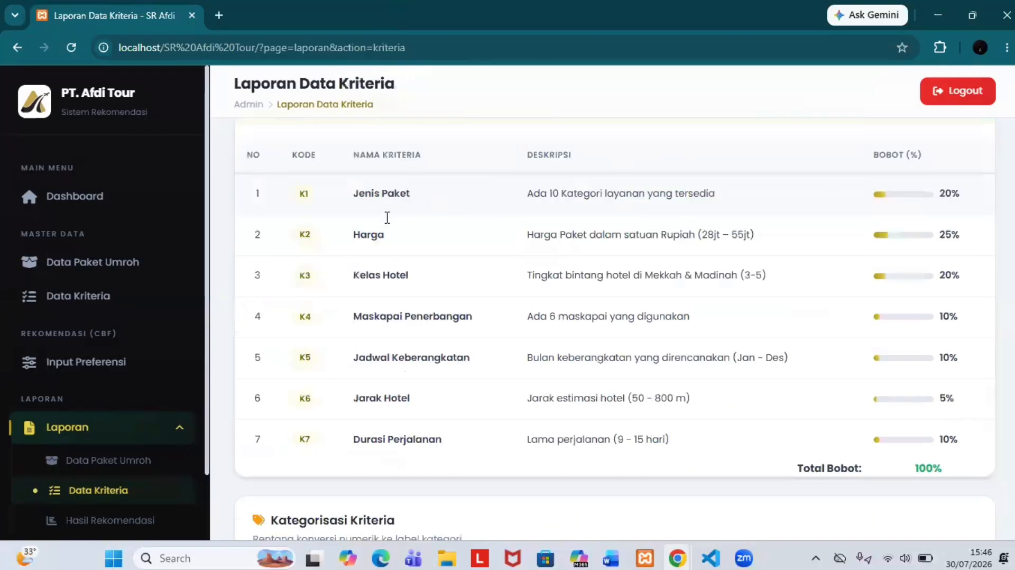
pyautogui.scroll(2, 487, 201)
pyautogui.scroll(-8, 490, 200)
pyautogui.scroll(1, 490, 199)
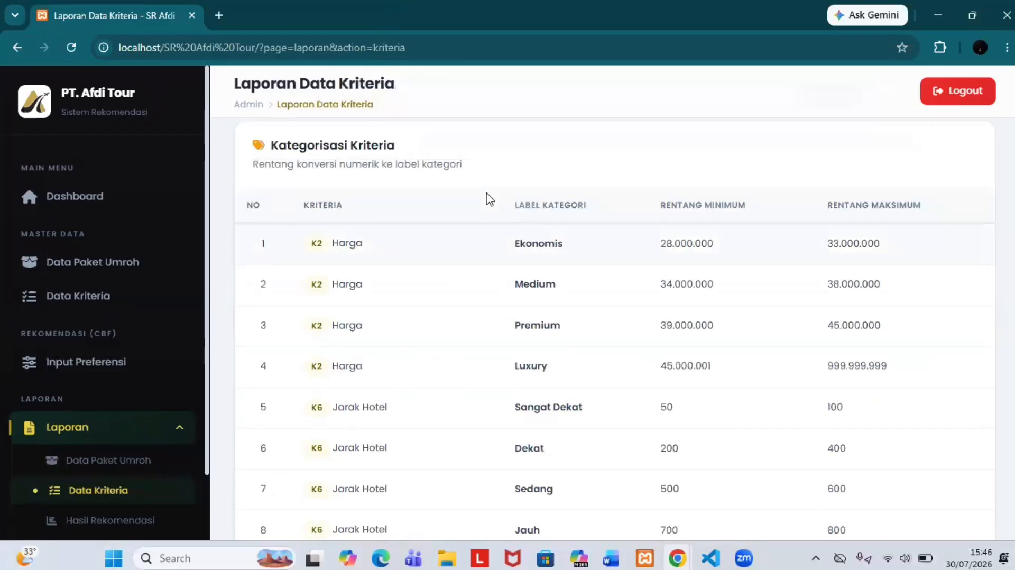
pyautogui.scroll(-1, 490, 199)
pyautogui.scroll(8, 597, 281)
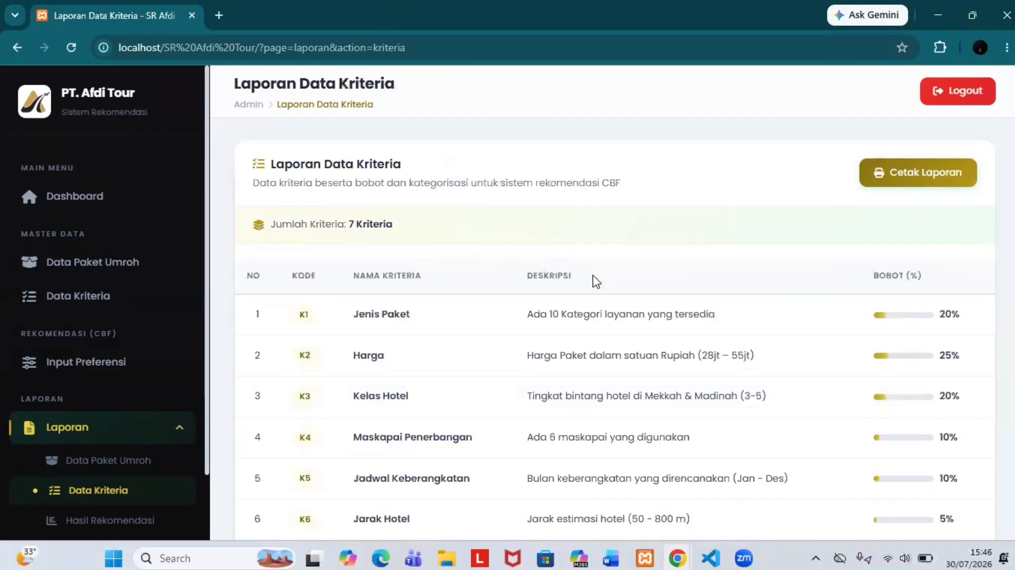
# Step: Open the printable criteria report via Cetak Laporan and look through it
pyautogui.click(896, 174)
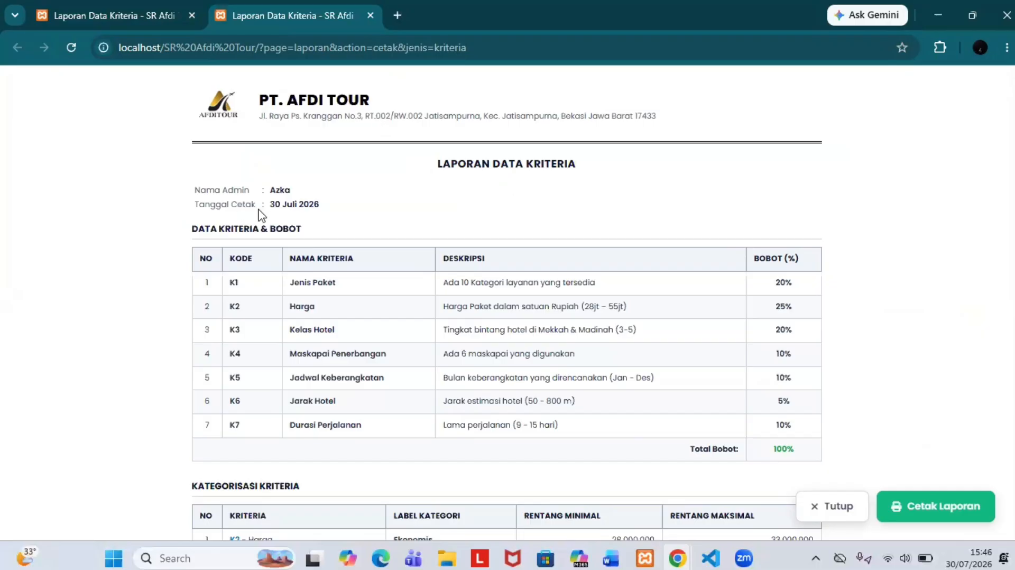
pyautogui.scroll(-8, 494, 238)
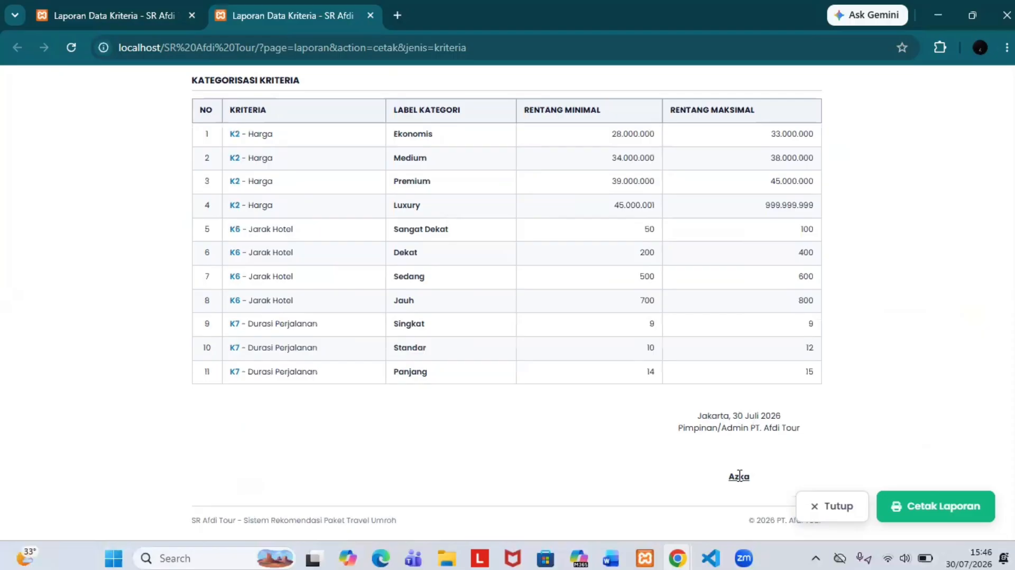
pyautogui.scroll(8, 732, 472)
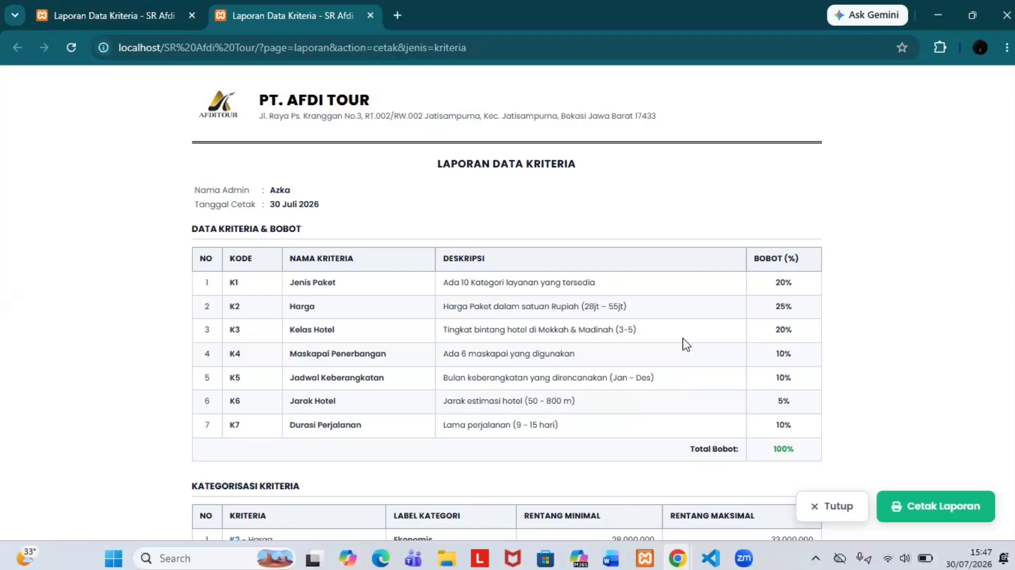
pyautogui.scroll(-2, 686, 344)
pyautogui.scroll(-2, 931, 429)
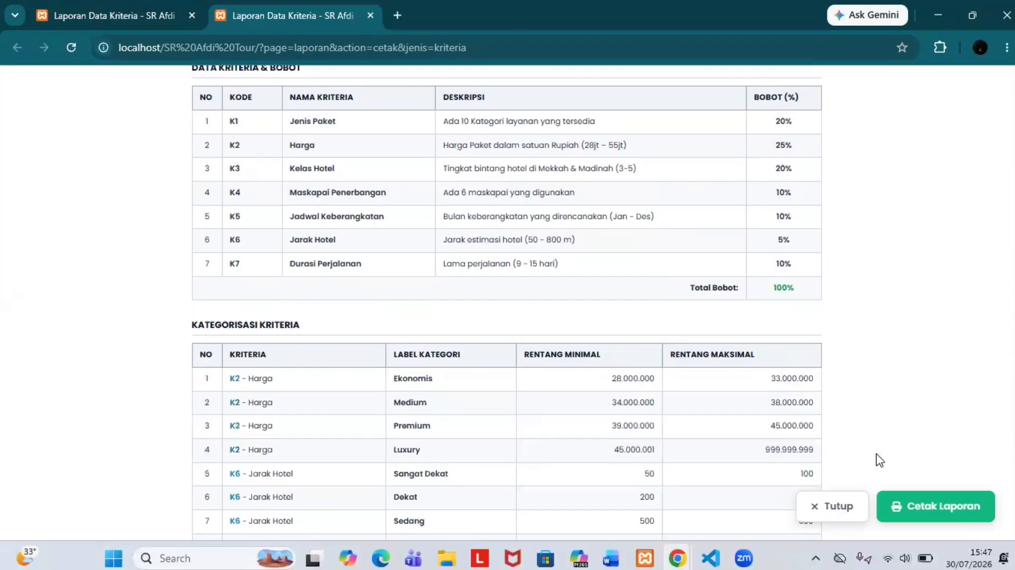
# Step: Save the criteria report as the PDF 'Laporan Data Kriteria - PT Afdi Tour.pdf'
pyautogui.click(909, 509)
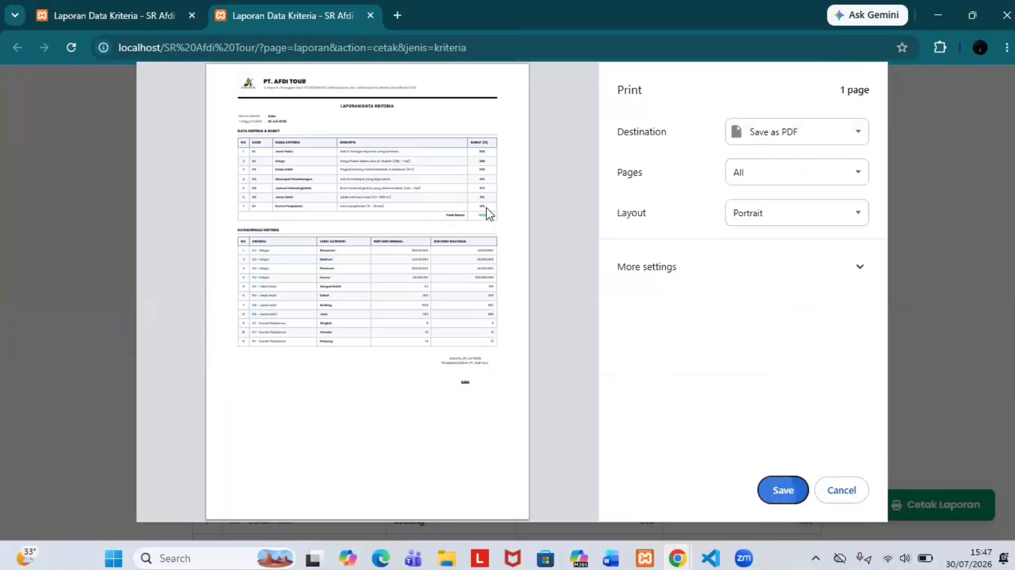
pyautogui.press('Return')
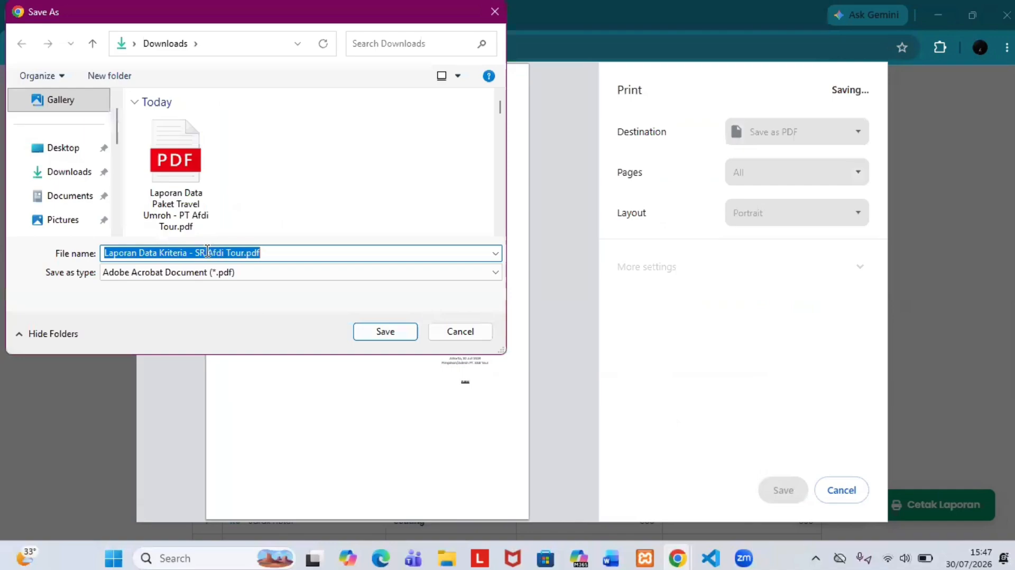
pyautogui.click(208, 252)
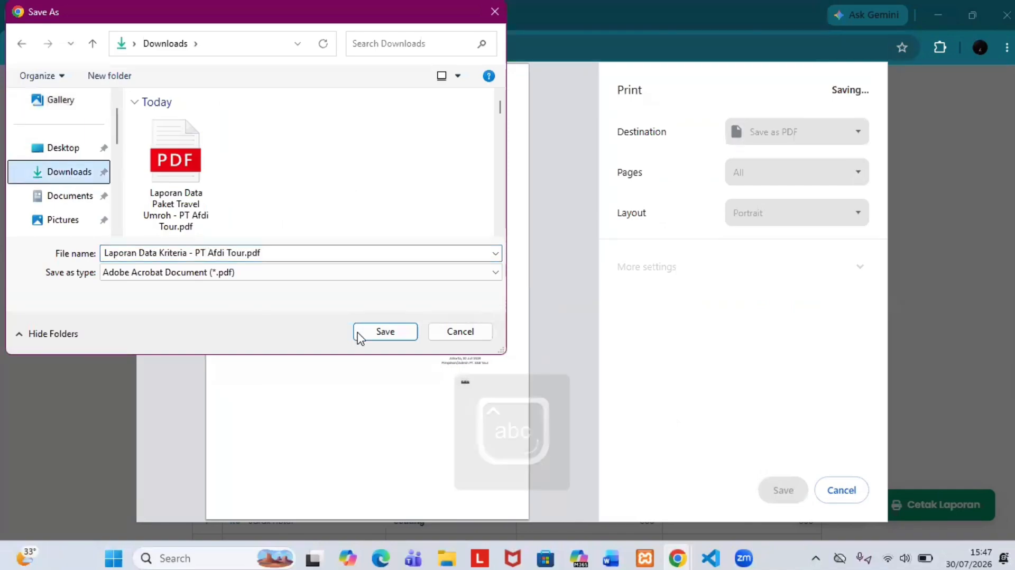
pyautogui.click(359, 337)
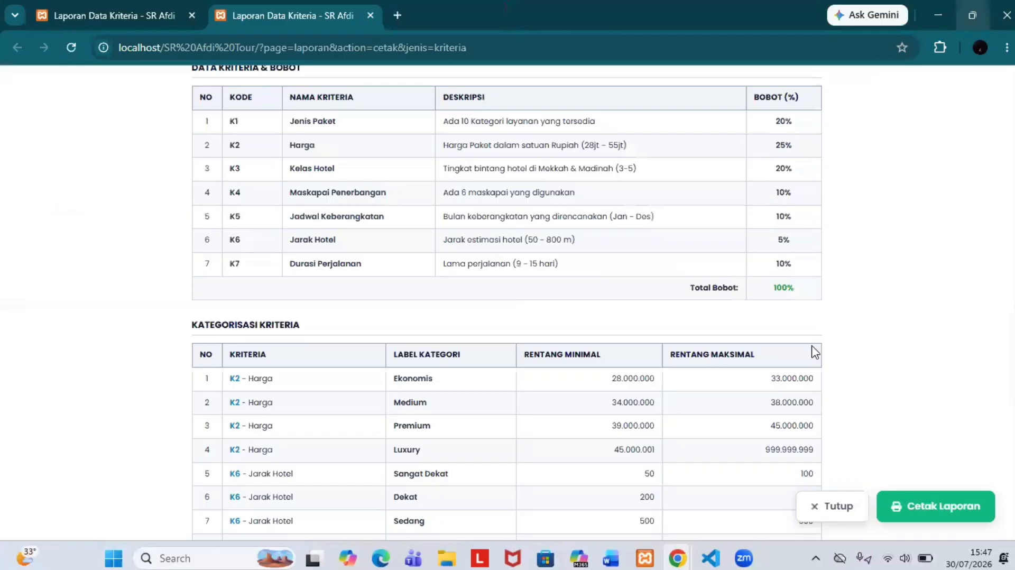
pyautogui.scroll(3, 832, 503)
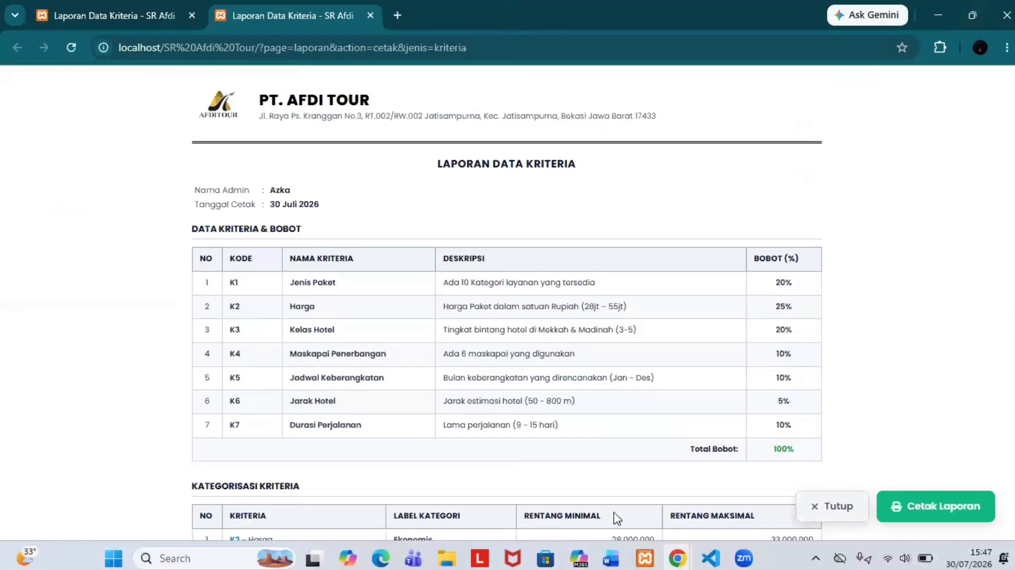
pyautogui.click(848, 509)
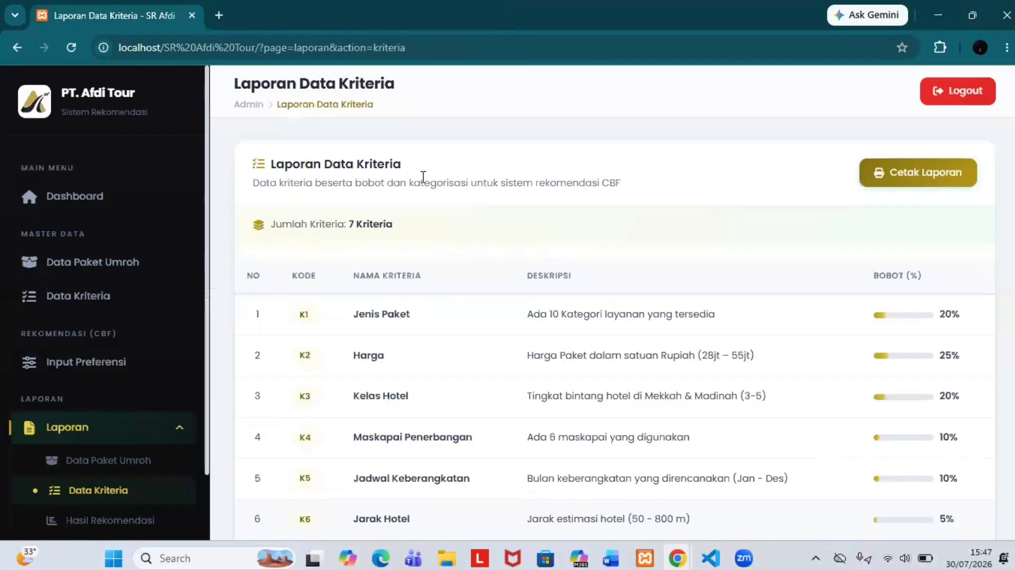
pyautogui.scroll(-2, 157, 423)
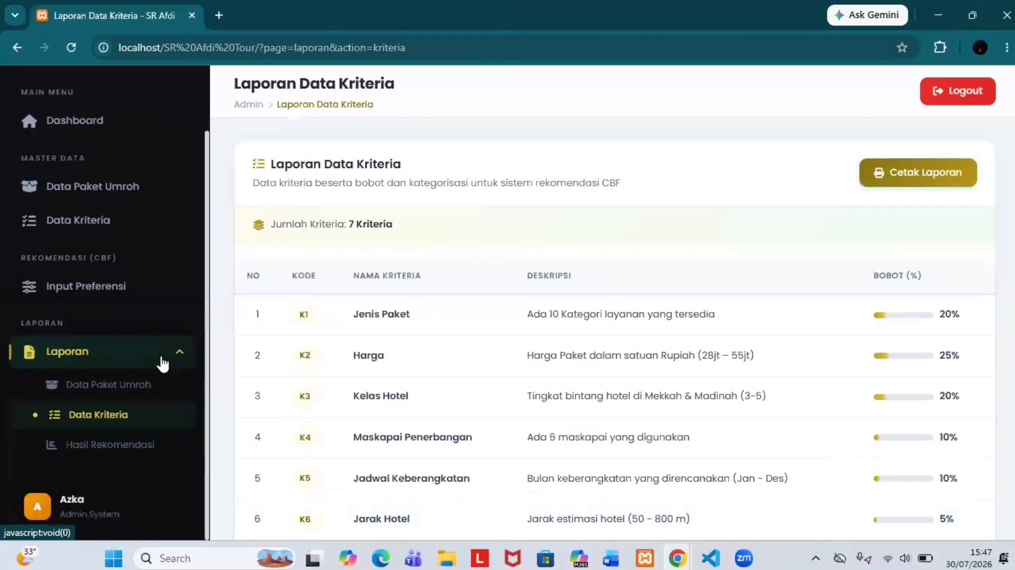
pyautogui.click(130, 442)
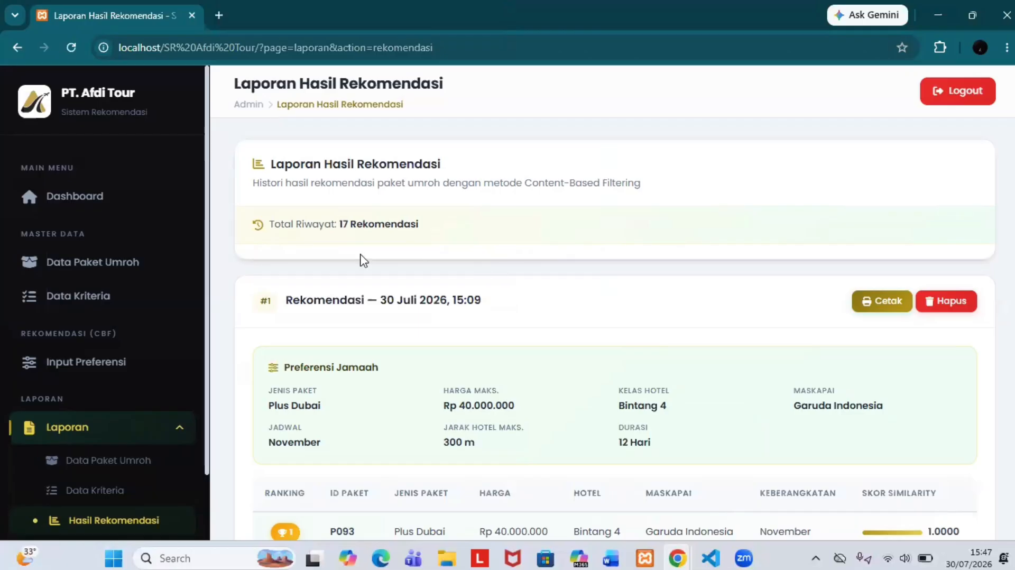
pyautogui.scroll(-2, 551, 238)
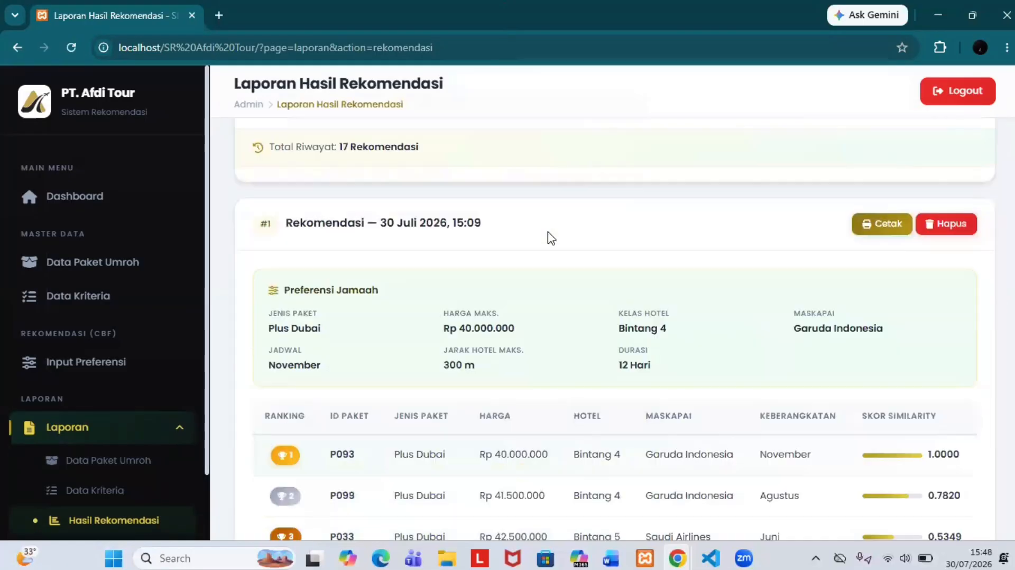
pyautogui.scroll(-1, 550, 238)
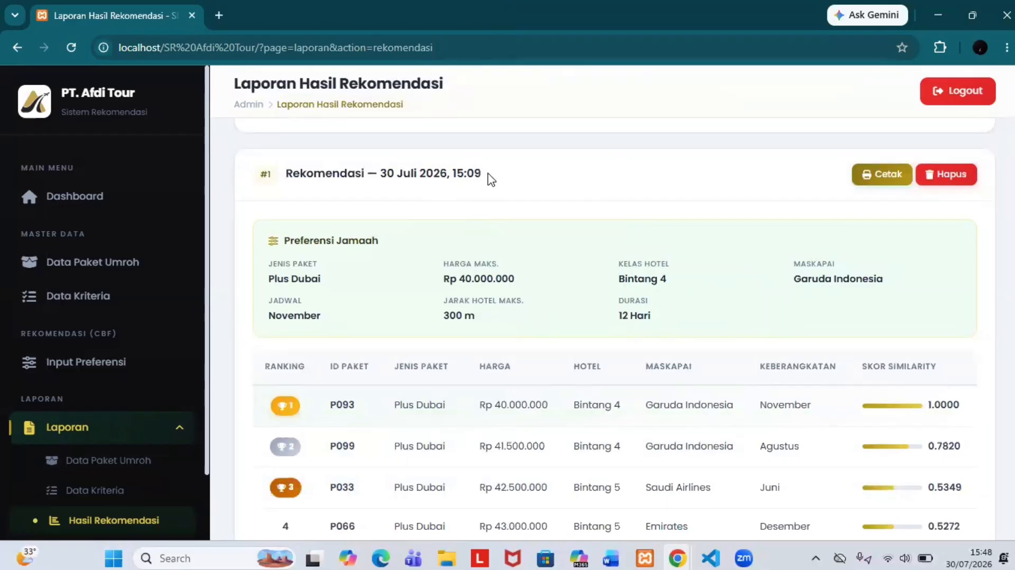
pyautogui.scroll(-1, 491, 178)
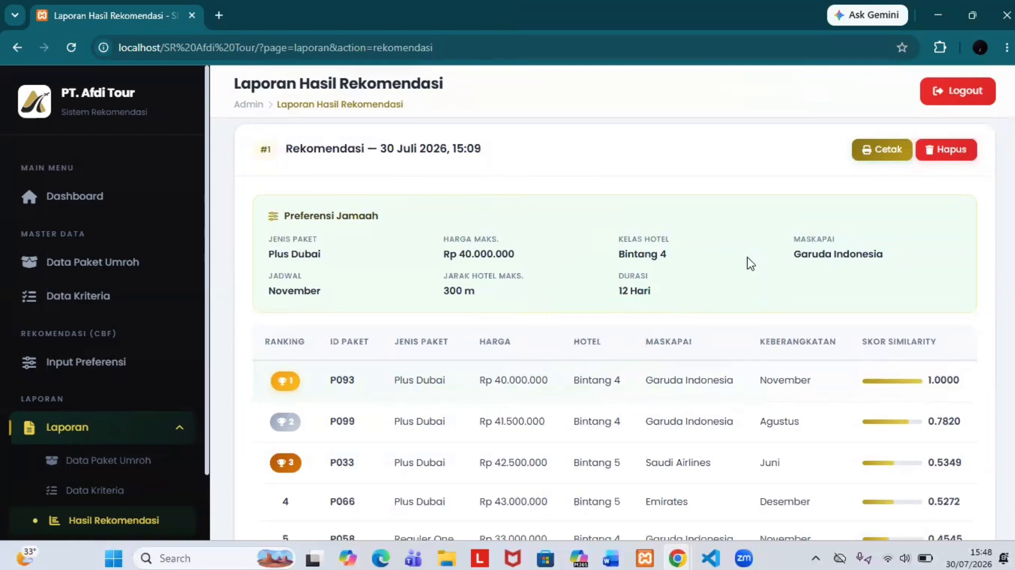
pyautogui.scroll(-1, 751, 263)
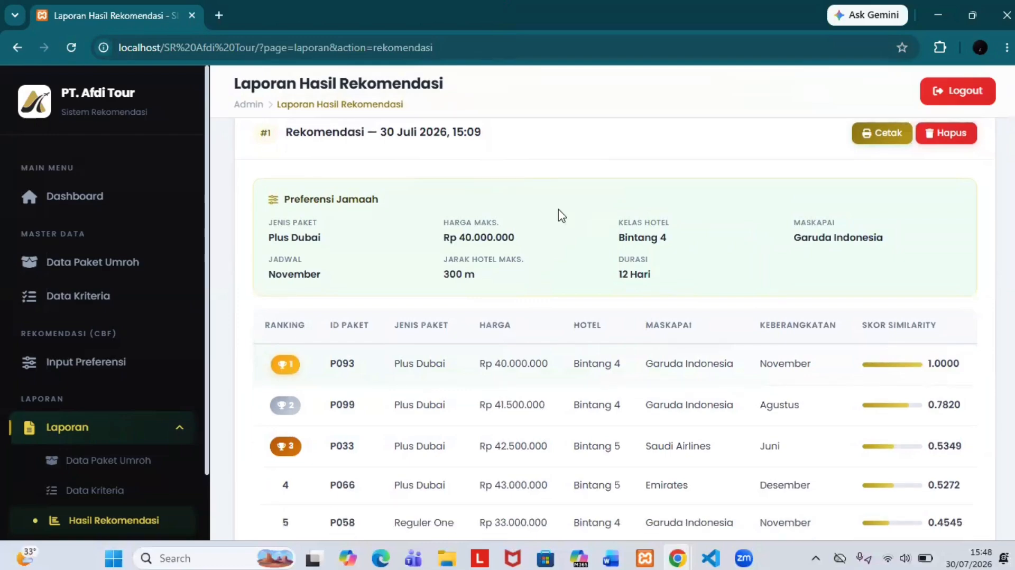
pyautogui.scroll(-1, 251, 298)
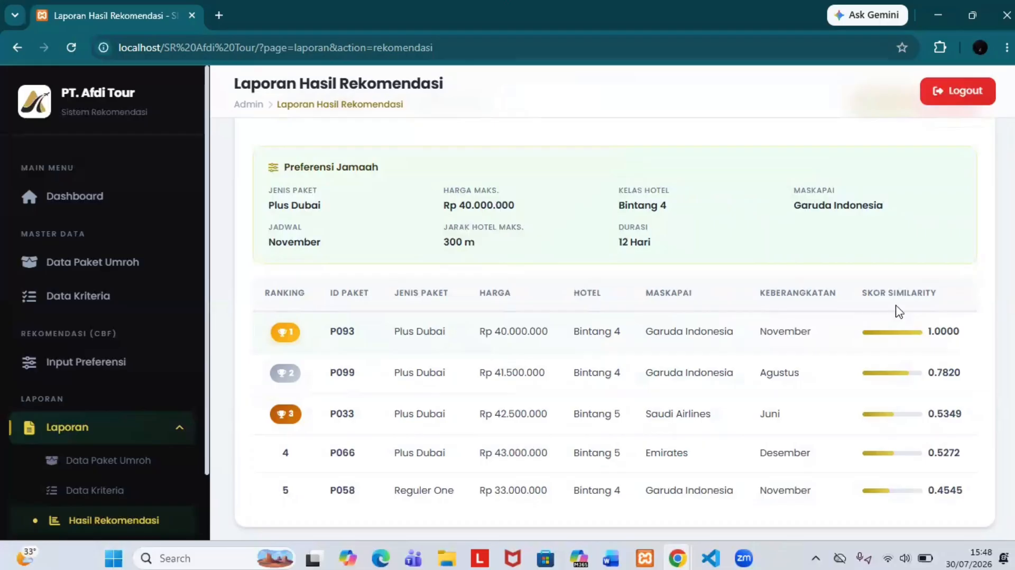
pyautogui.scroll(3, 909, 351)
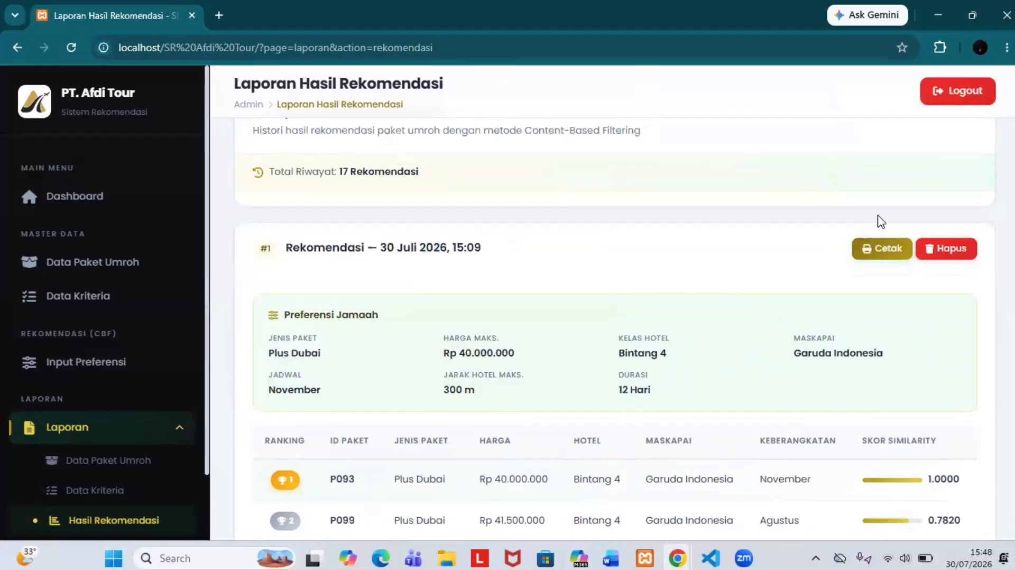
# Step: Print recommendation #1's report to PDF, changing SR to PT in 'Laporan Hasil Rekomendasi - PT Afdi Tour.pdf'
pyautogui.click(876, 252)
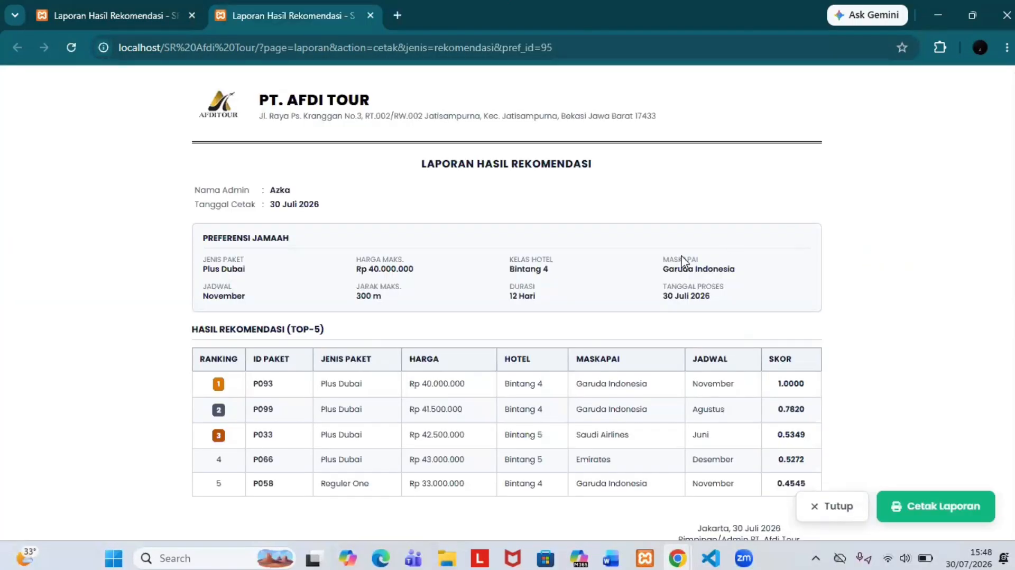
pyautogui.scroll(-1, 885, 389)
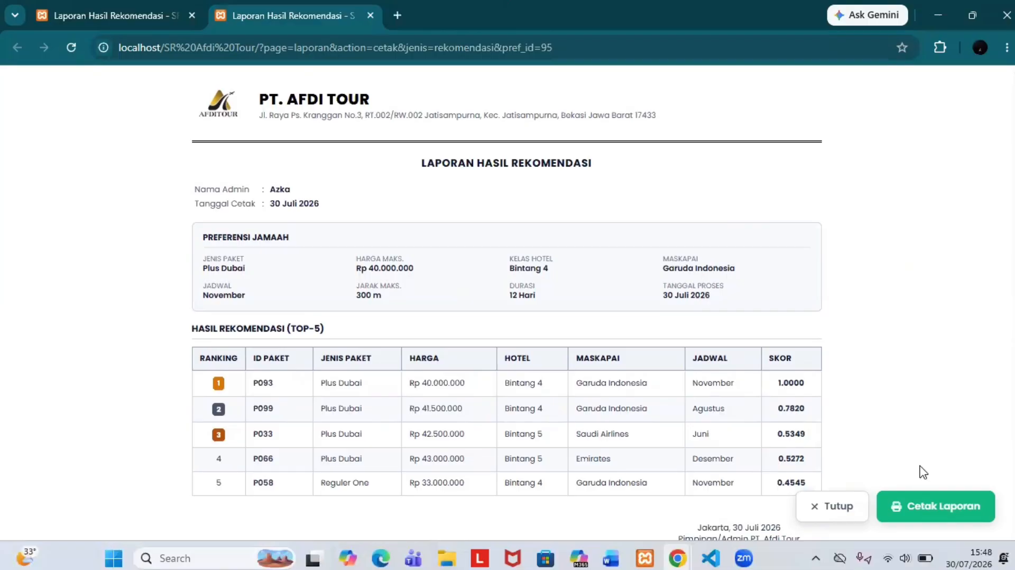
pyautogui.click(916, 518)
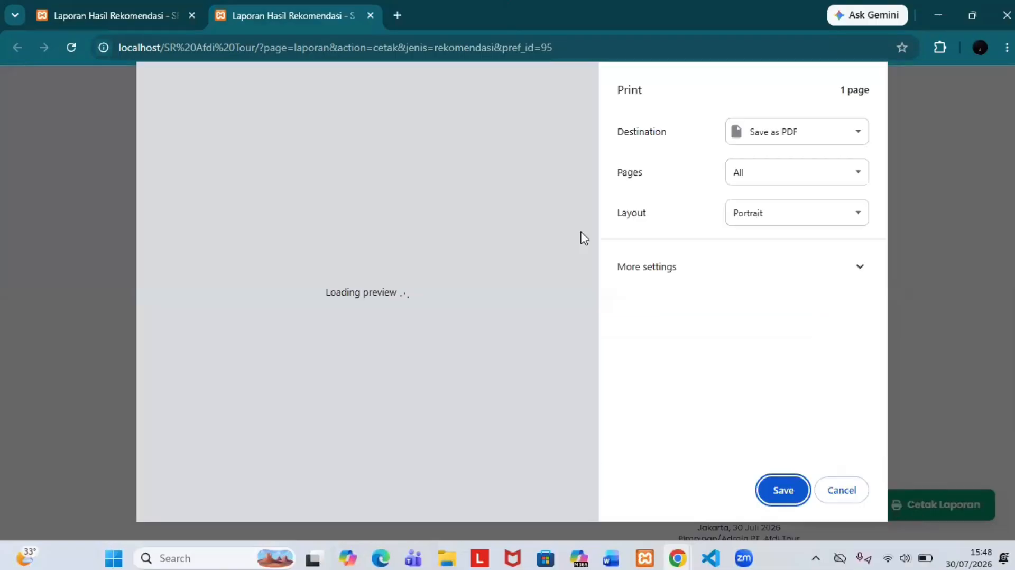
pyautogui.click(776, 491)
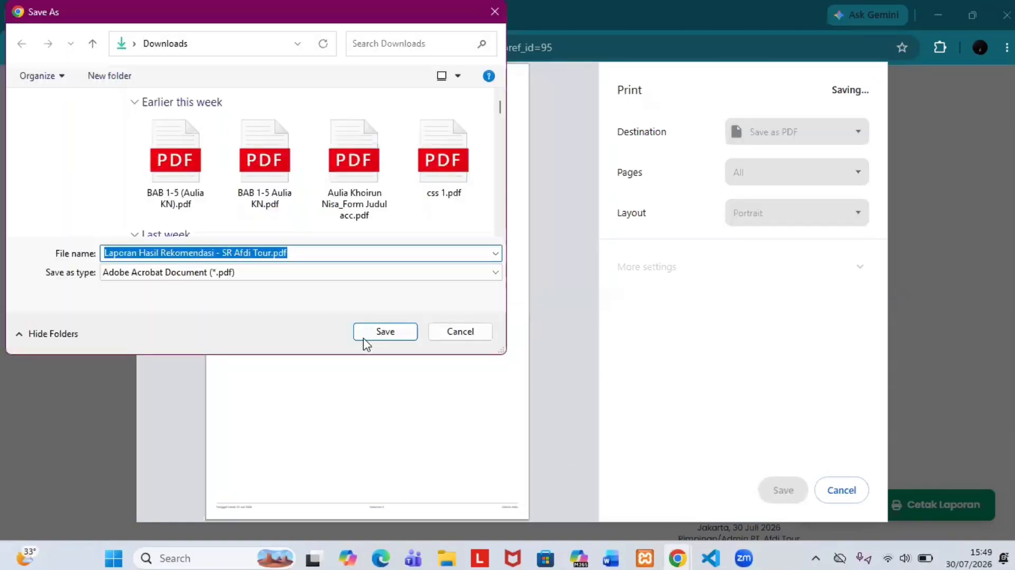
pyautogui.doubleClick(229, 253)
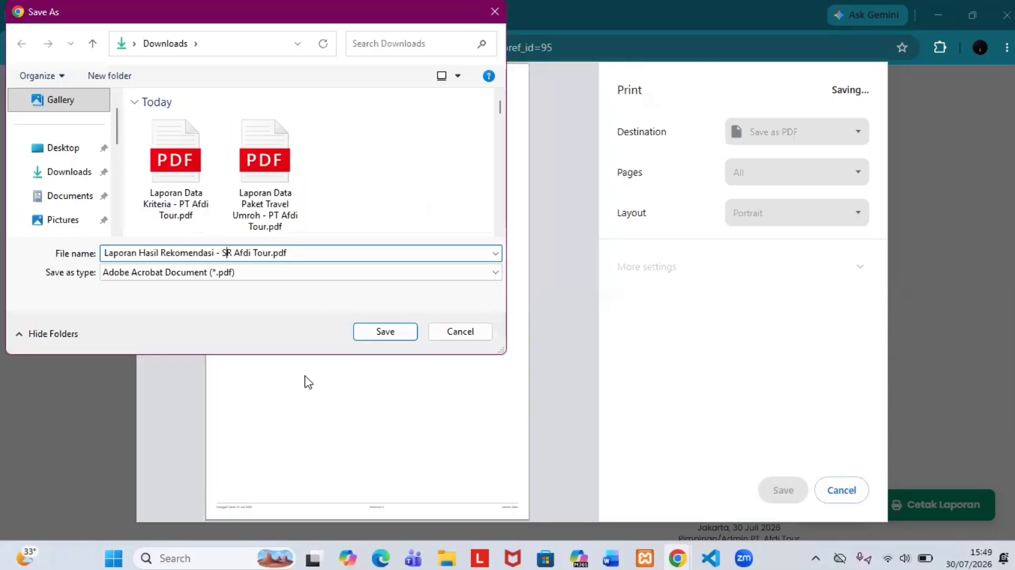
pyautogui.write('PT')
pyautogui.press('capslock')
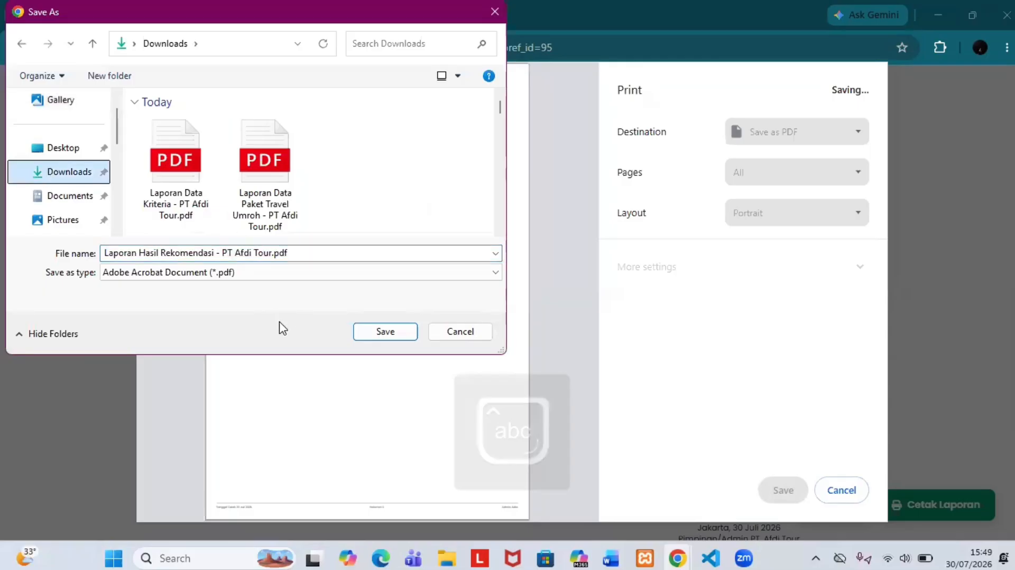
pyautogui.click(362, 334)
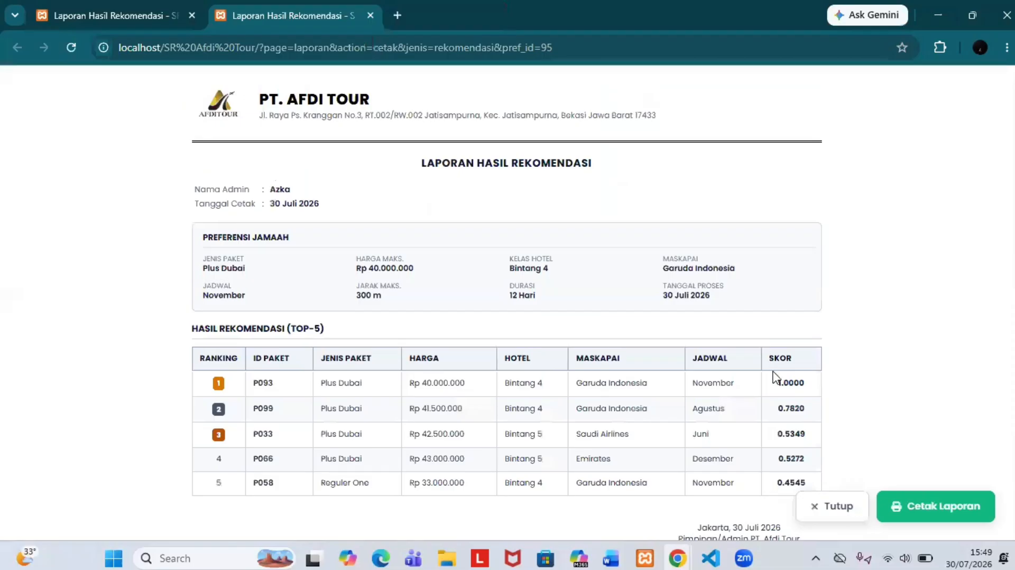
# Step: Close the printable report and scroll the history to recommendation #17 from 21 Juli 2026
pyautogui.click(817, 509)
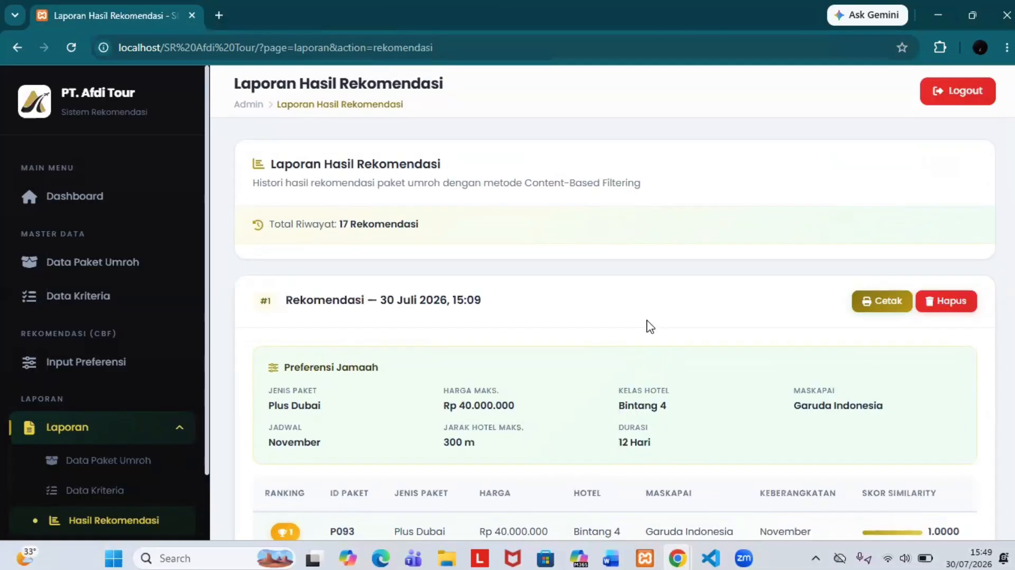
pyautogui.scroll(-1, 651, 327)
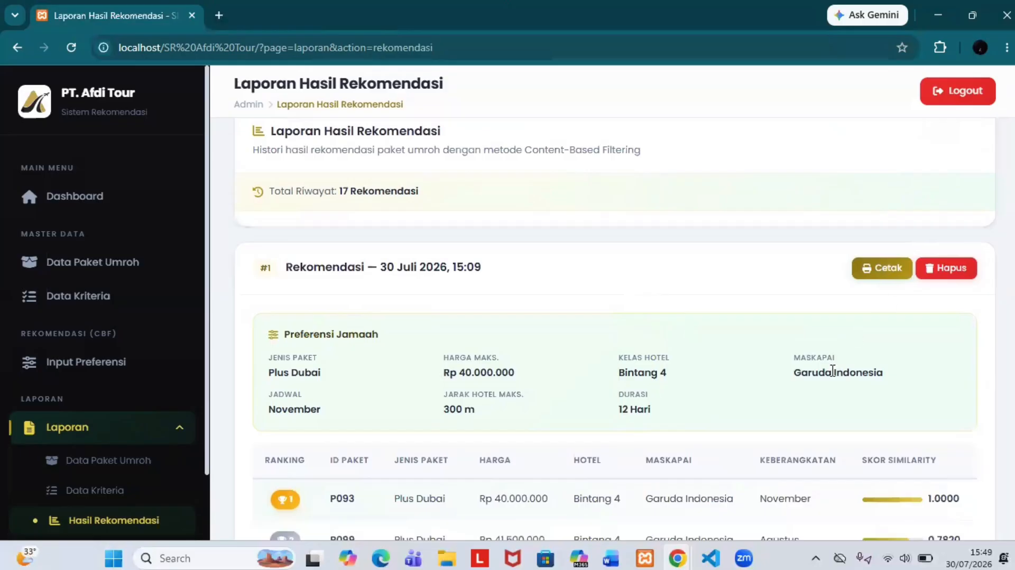
pyautogui.scroll(-8, 833, 373)
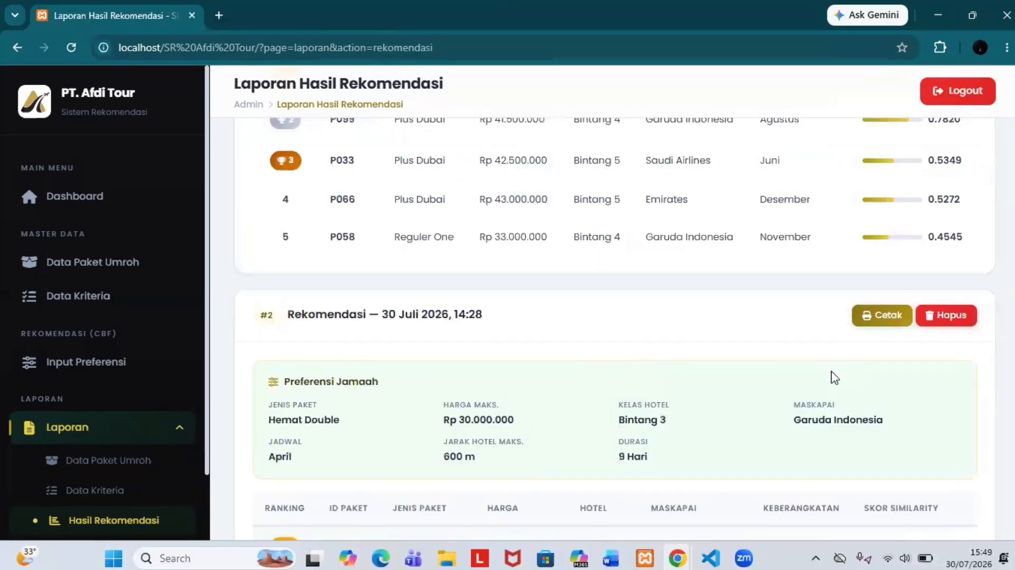
pyautogui.scroll(-3, 835, 377)
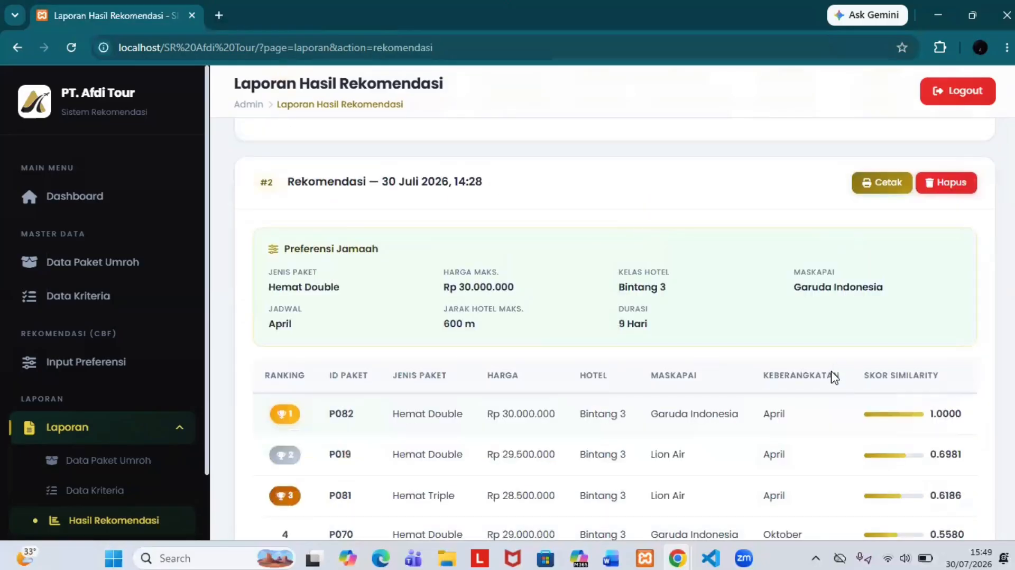
pyautogui.scroll(-20, 833, 373)
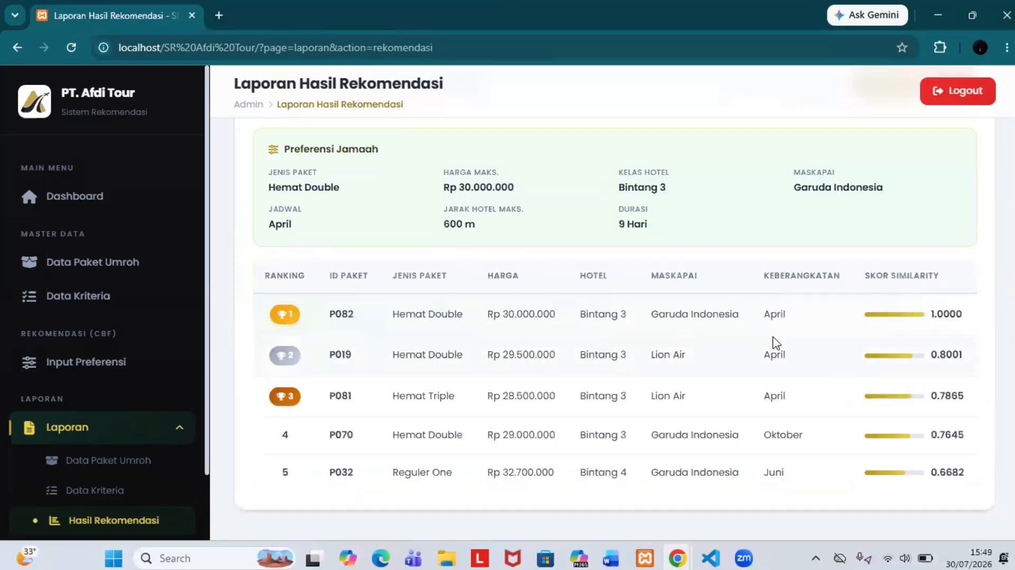
pyautogui.scroll(2, 775, 344)
pyautogui.scroll(2, 775, 343)
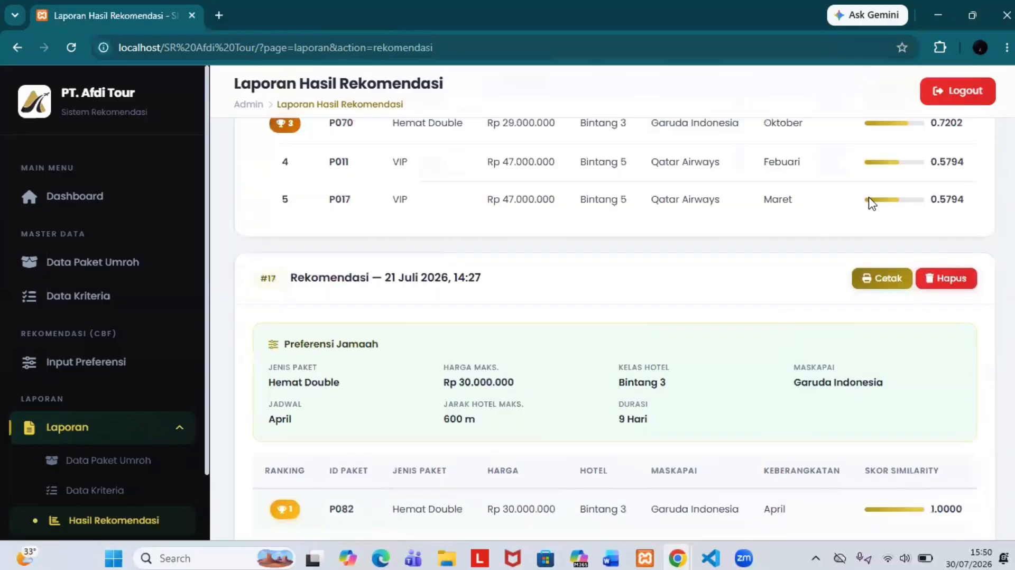
# Step: Delete recommendation #17 and confirm, leaving 16 records in the history
pyautogui.click(938, 277)
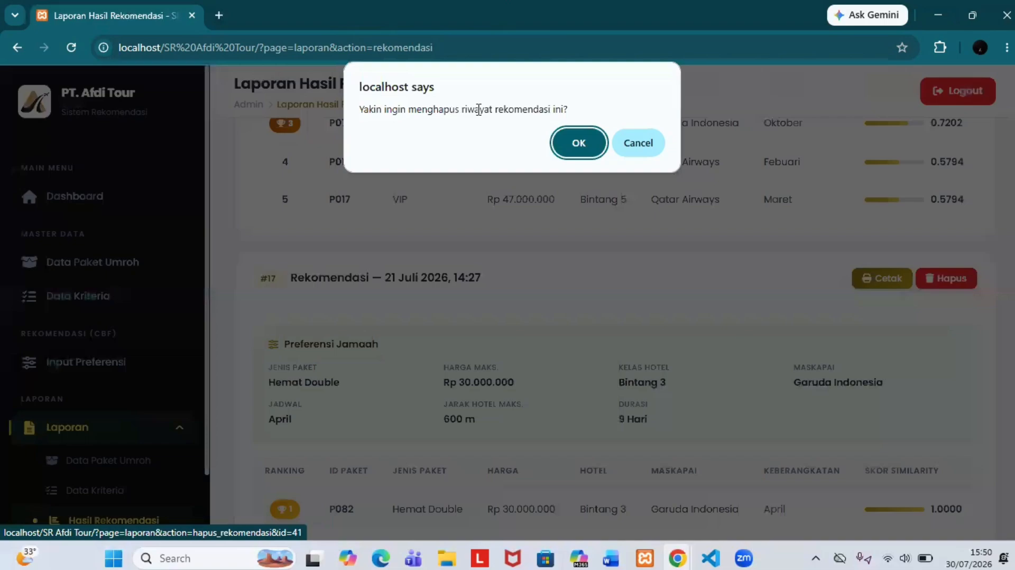
pyautogui.click(570, 160)
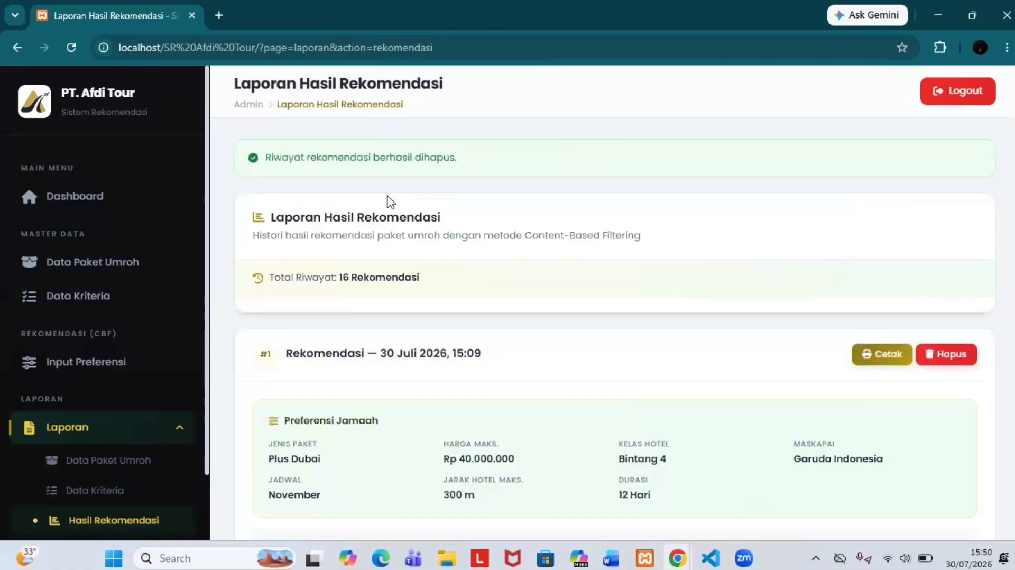
pyautogui.scroll(-20, 696, 303)
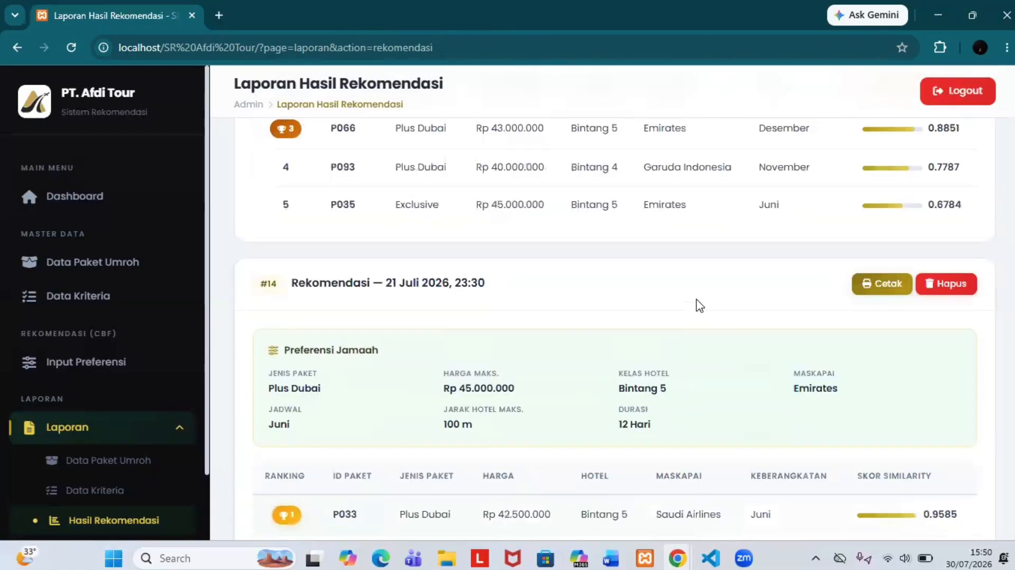
pyautogui.scroll(20, 440, 211)
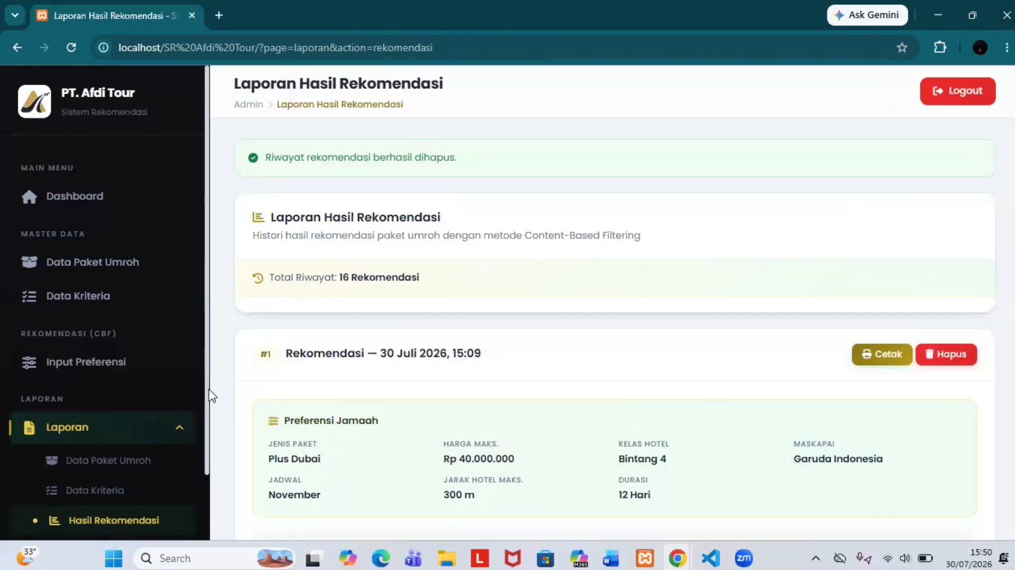
pyautogui.scroll(-2, 187, 401)
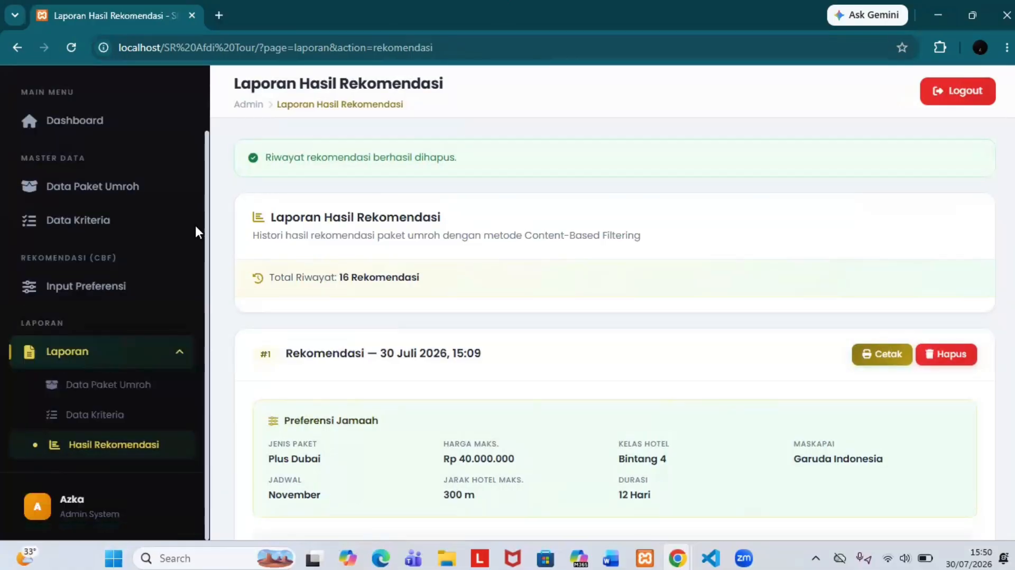
pyautogui.scroll(2, 175, 254)
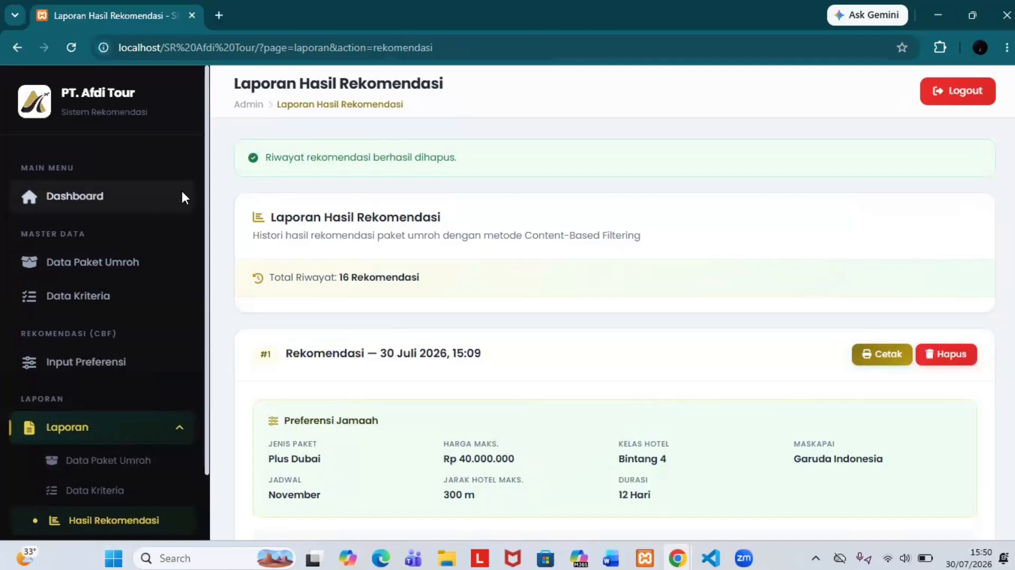
# Step: Go to the Dashboard and log out of the admin account, confirming with OK
pyautogui.click(182, 197)
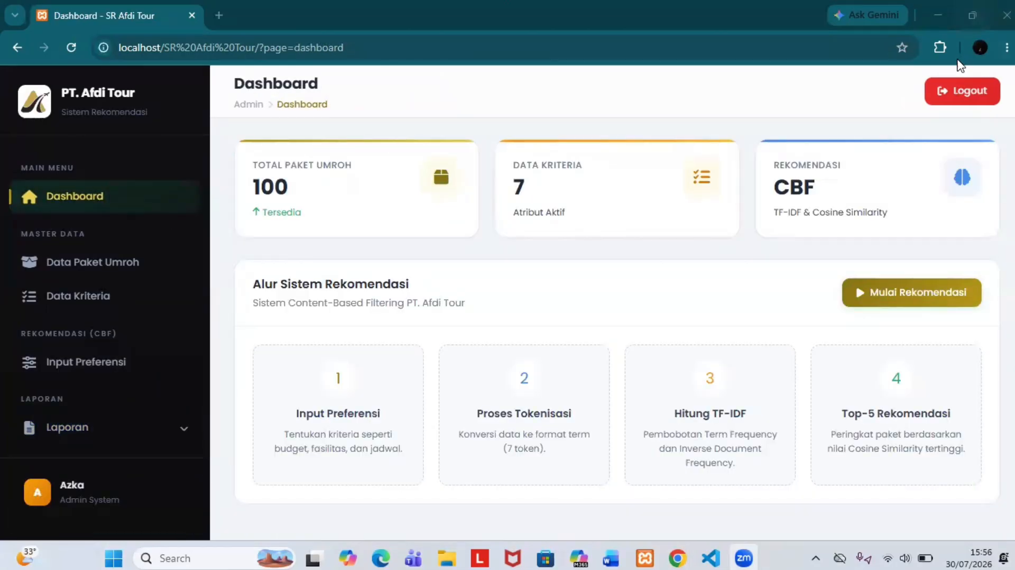
pyautogui.click(956, 94)
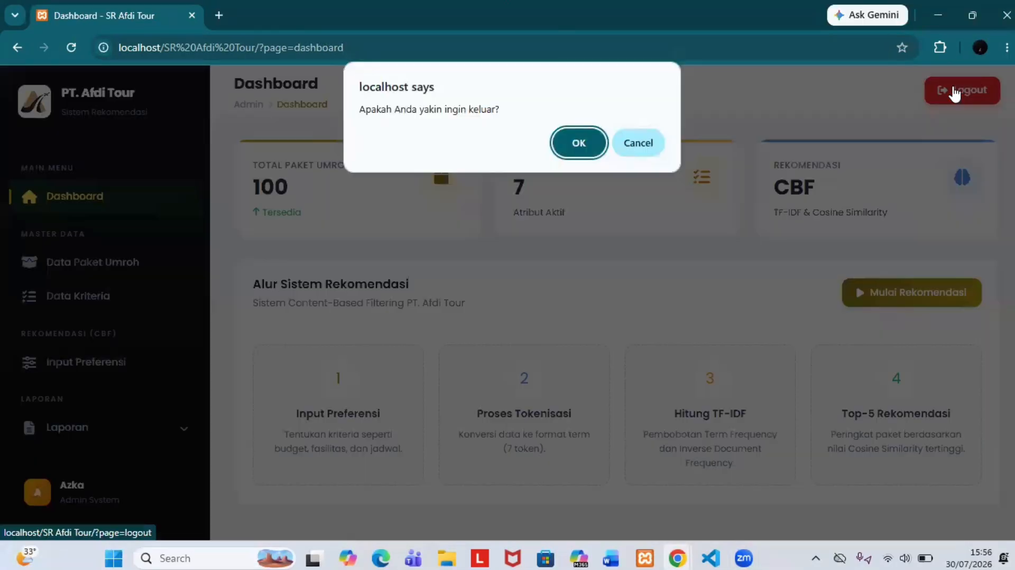
pyautogui.click(589, 154)
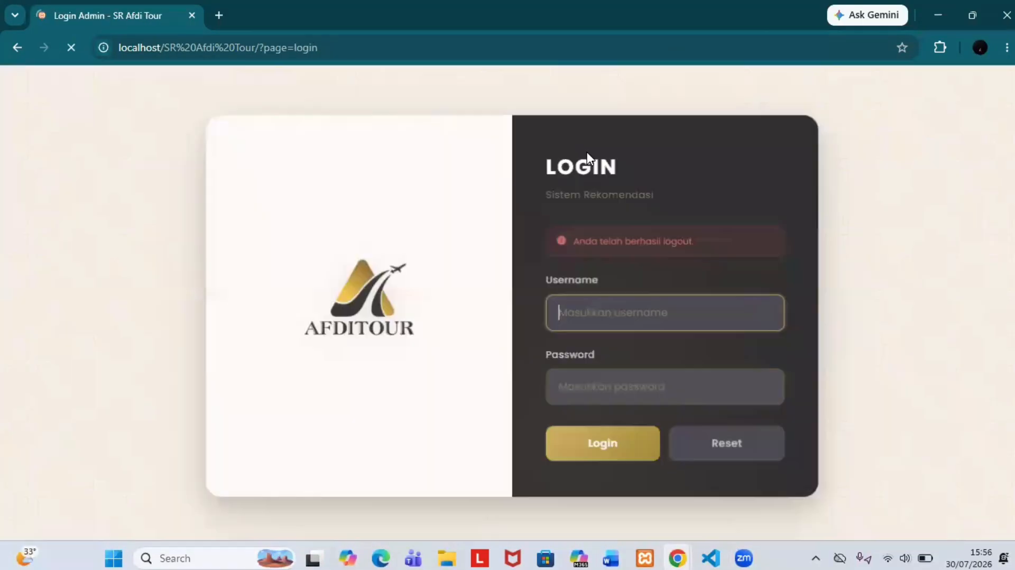